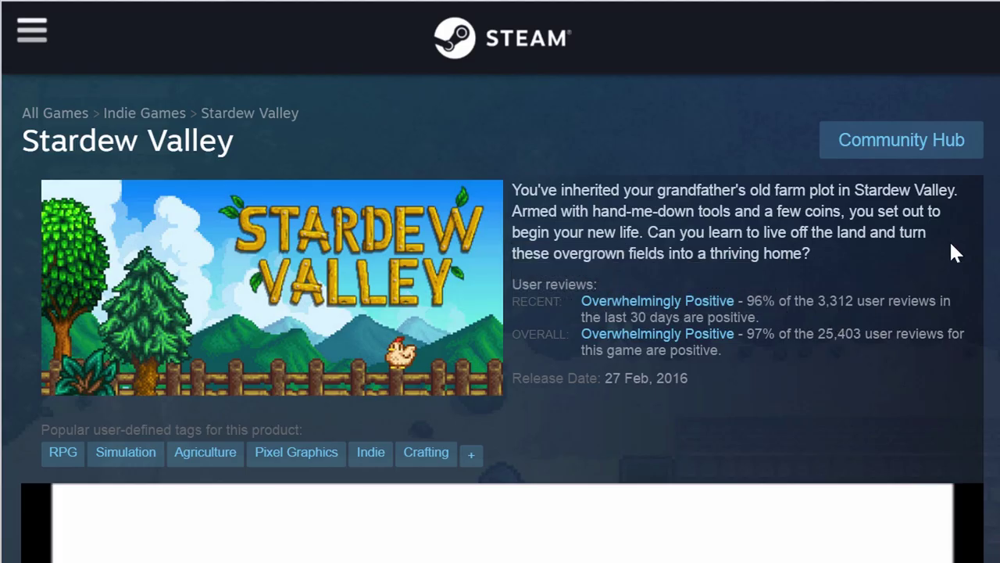
Look over the Stardew Valley store page's description and reviews, and pause its gameplay trailer.
{"action": "scroll", "coordinate": [906, 274], "scroll_direction": "down", "scroll_amount": 5}
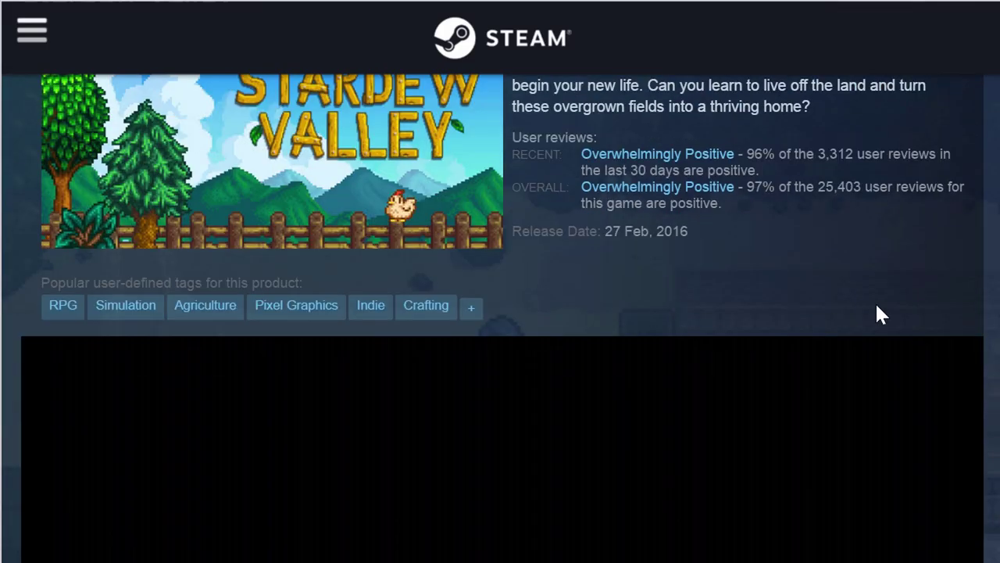
{"action": "scroll", "coordinate": [835, 341], "scroll_direction": "up", "scroll_amount": 5}
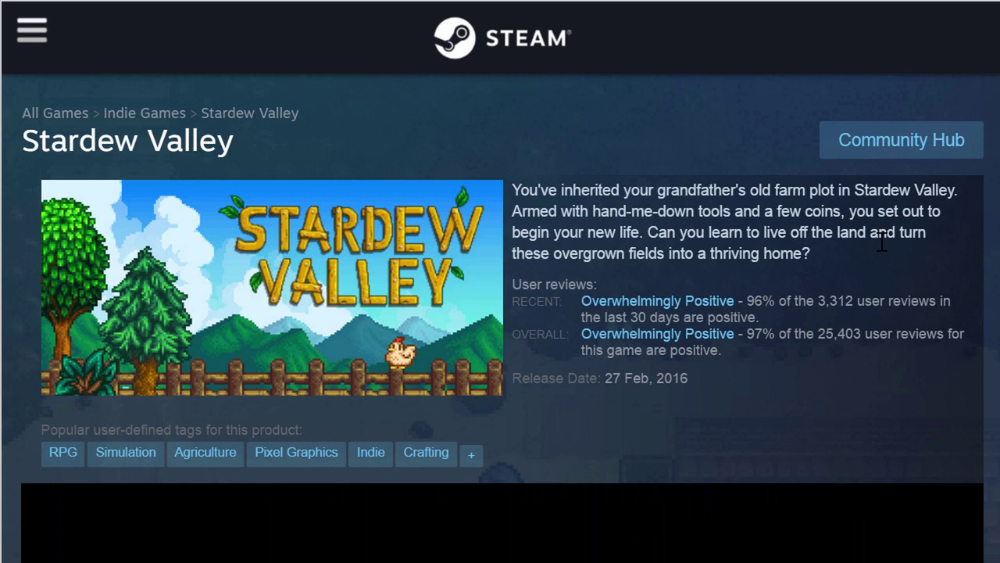
{"action": "scroll", "coordinate": [880, 242], "scroll_direction": "down", "scroll_amount": 6}
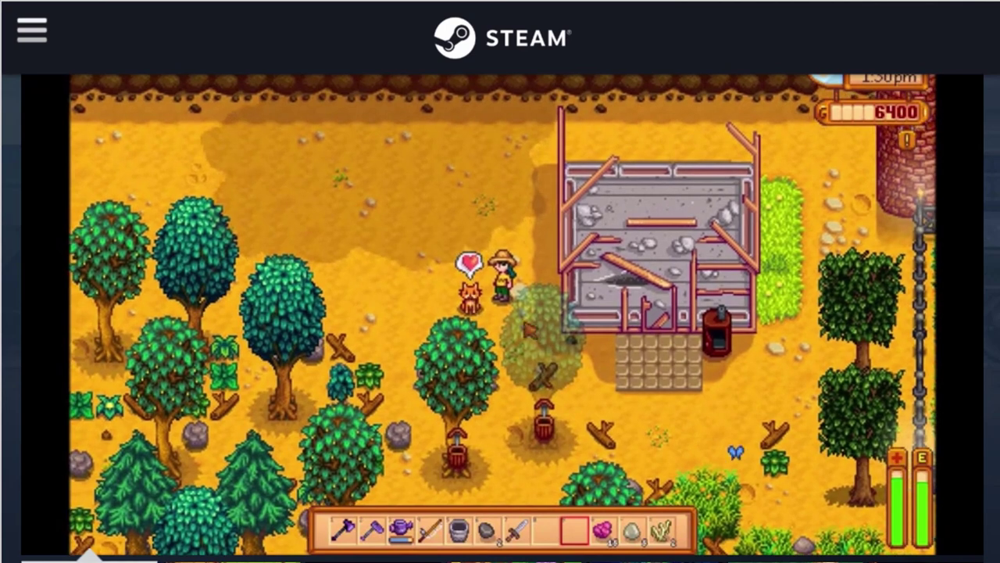
{"action": "left_click", "coordinate": [668, 272]}
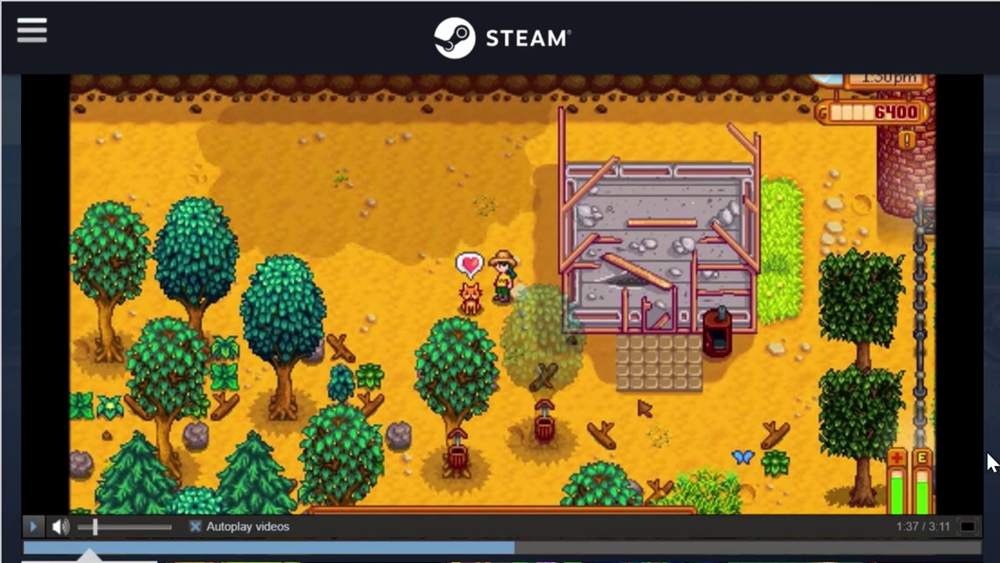
{"action": "mouse_move", "coordinate": [964, 461]}
{"action": "scroll", "coordinate": [869, 425], "scroll_direction": "up", "scroll_amount": 5}
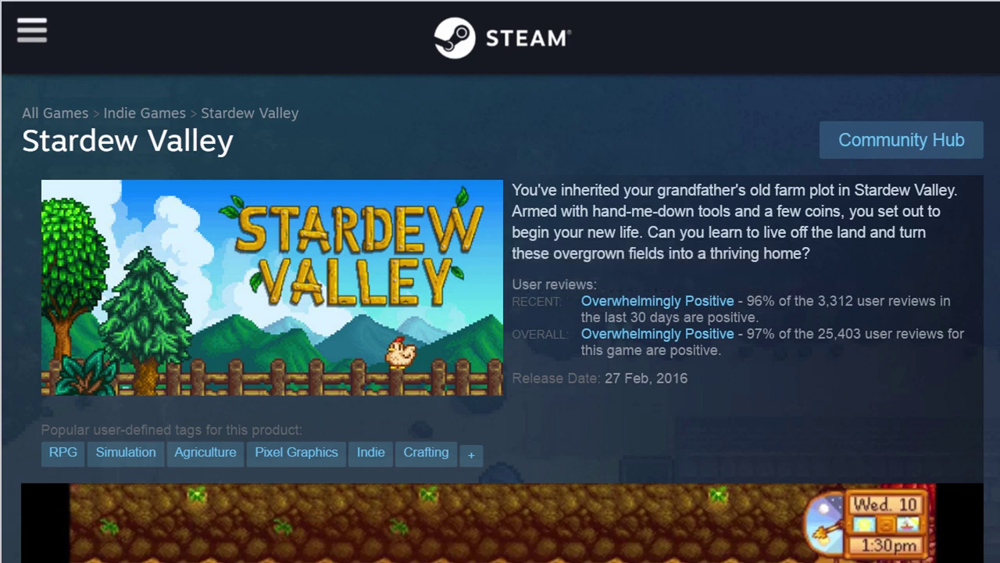
{"action": "mouse_move", "coordinate": [417, 562]}
{"action": "left_click", "coordinate": [416, 522]}
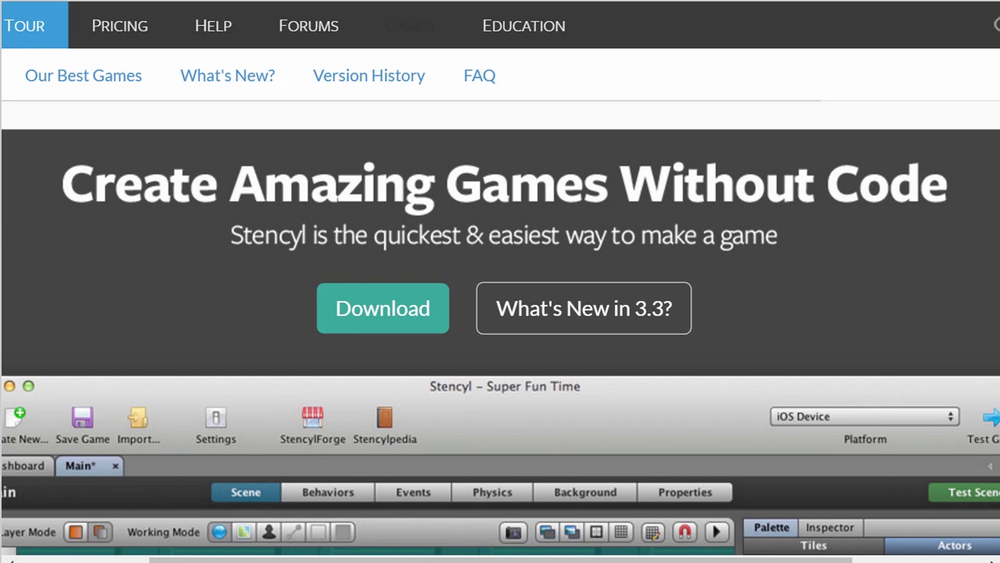
Switch to the Stencyl website and read the tour page's sections on publishing platforms, block-based logic and the scene designer.
{"action": "scroll", "coordinate": [500, 312], "scroll_direction": "down", "scroll_amount": 4}
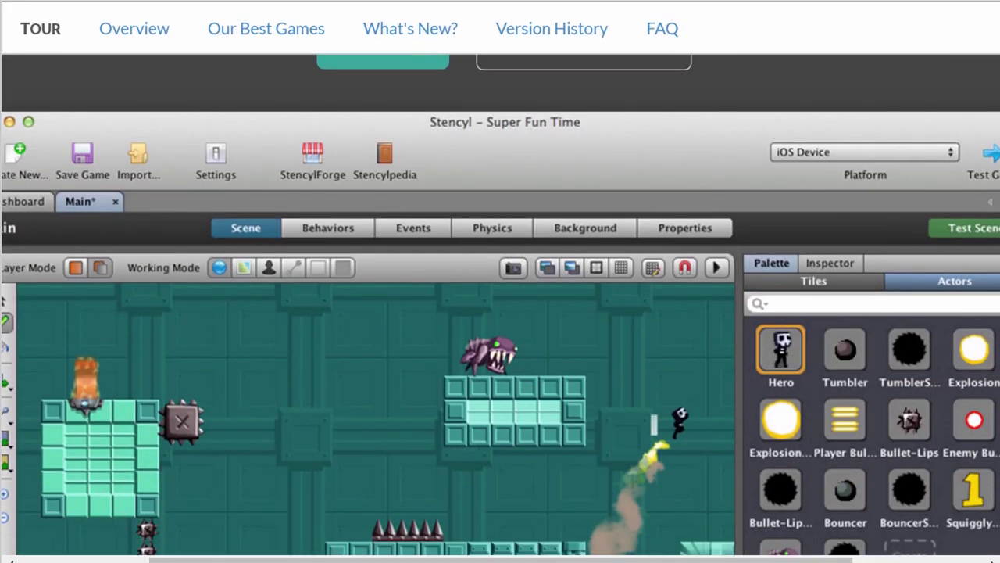
{"action": "scroll", "coordinate": [500, 313], "scroll_direction": "down", "scroll_amount": 2}
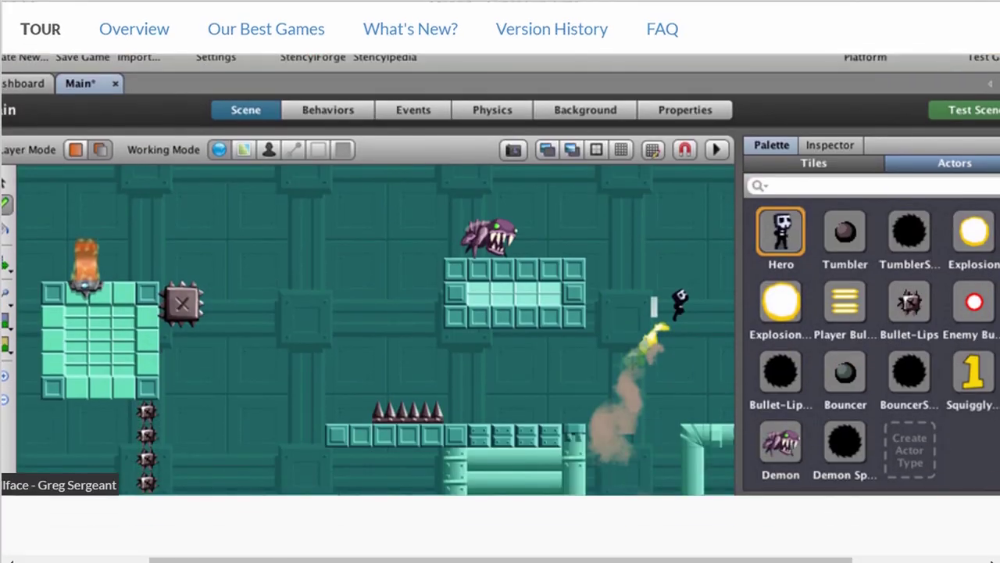
{"action": "scroll", "coordinate": [500, 313], "scroll_direction": "down", "scroll_amount": 7}
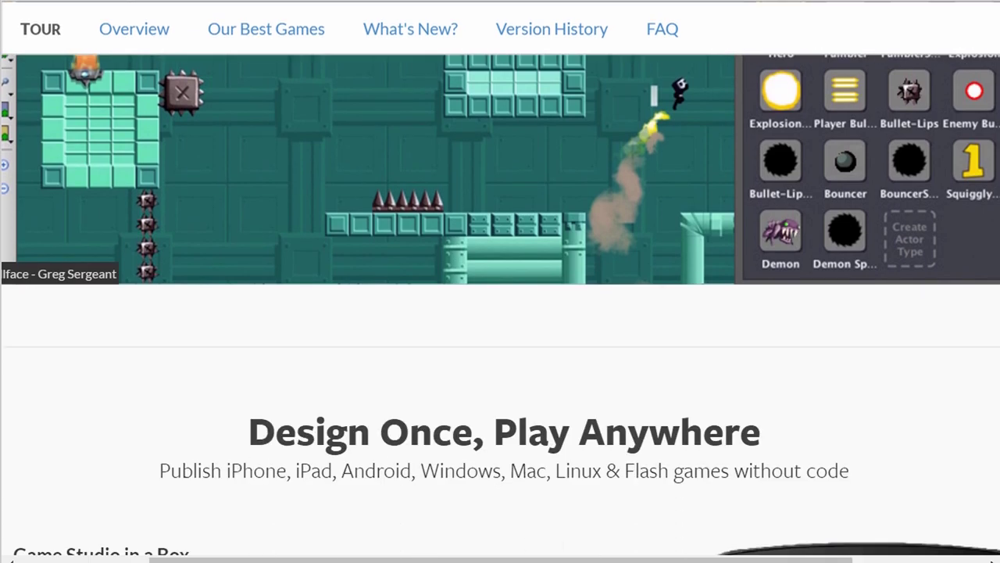
{"action": "scroll", "coordinate": [501, 312], "scroll_direction": "up", "scroll_amount": 4}
{"action": "scroll", "coordinate": [500, 313], "scroll_direction": "down", "scroll_amount": 12}
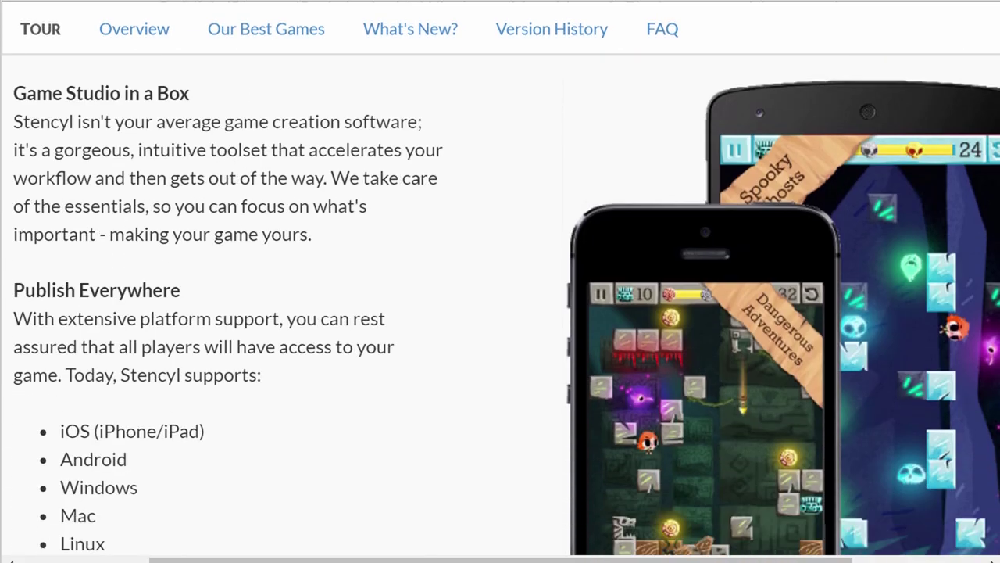
{"action": "scroll", "coordinate": [500, 312], "scroll_direction": "down", "scroll_amount": 6}
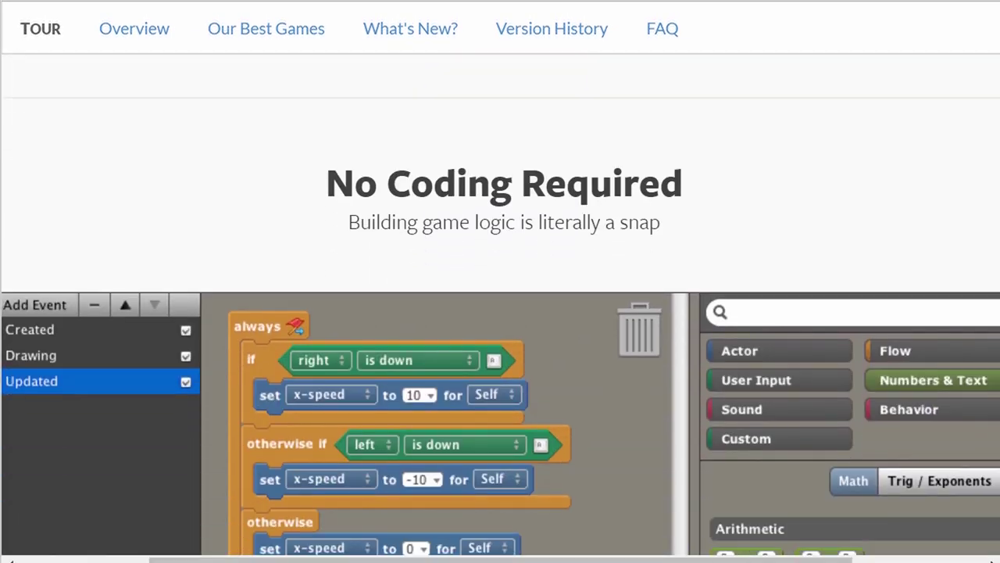
{"action": "scroll", "coordinate": [994, 246], "scroll_direction": "down", "scroll_amount": 4}
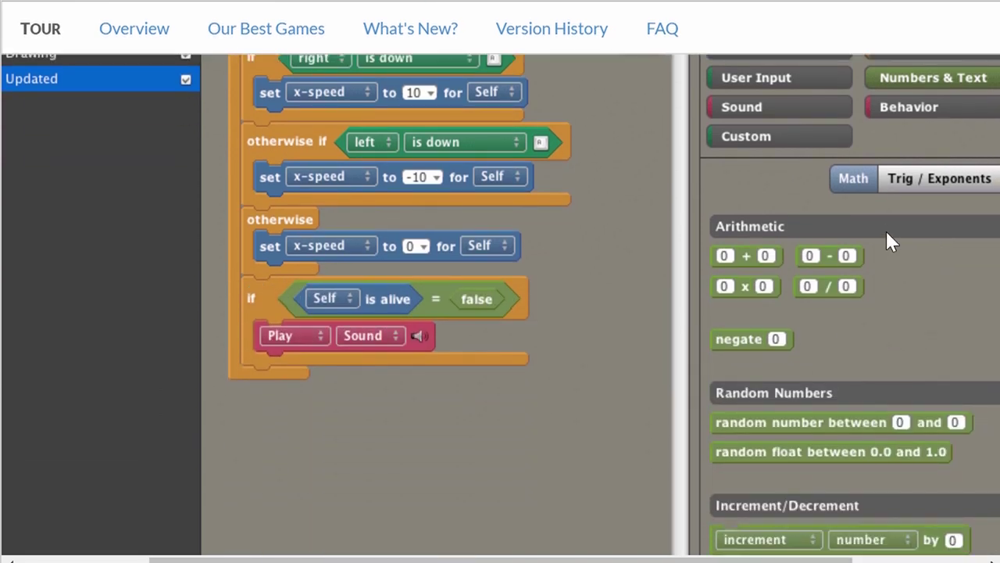
{"action": "scroll", "coordinate": [886, 235], "scroll_direction": "down", "scroll_amount": 4}
{"action": "scroll", "coordinate": [886, 235], "scroll_direction": "down", "scroll_amount": 7}
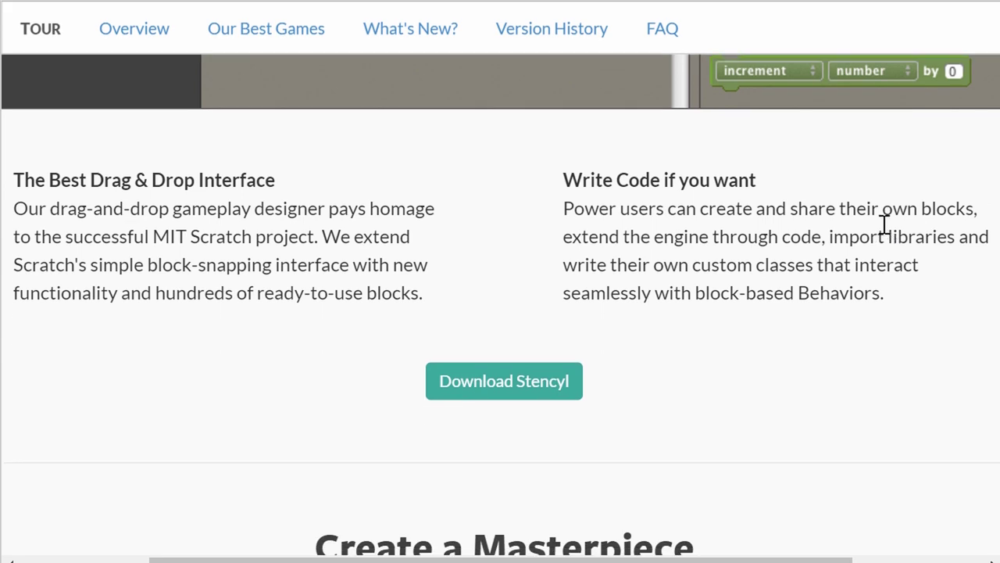
{"action": "scroll", "coordinate": [888, 235], "scroll_direction": "down", "scroll_amount": 6}
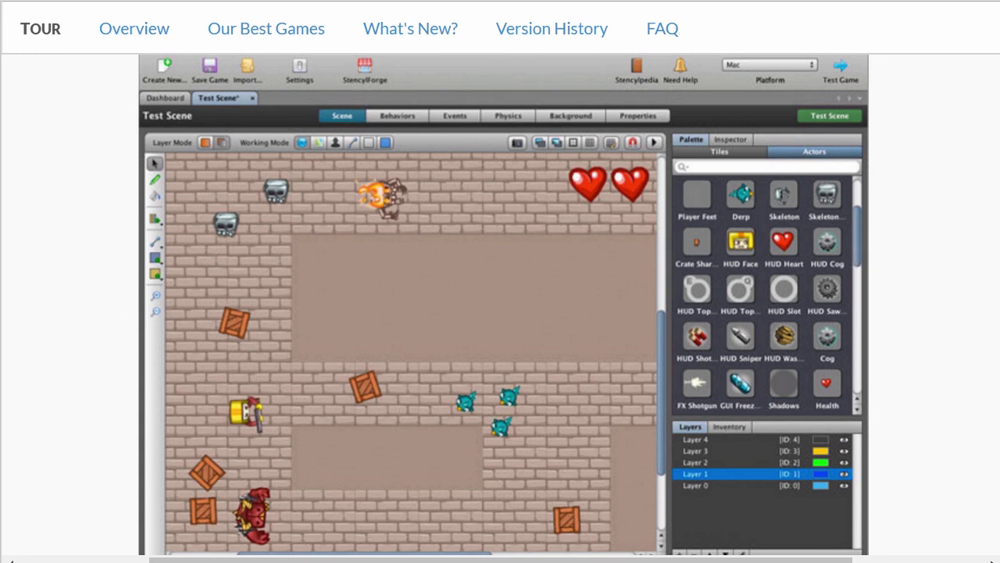
{"action": "scroll", "coordinate": [500, 297], "scroll_direction": "down", "scroll_amount": 4}
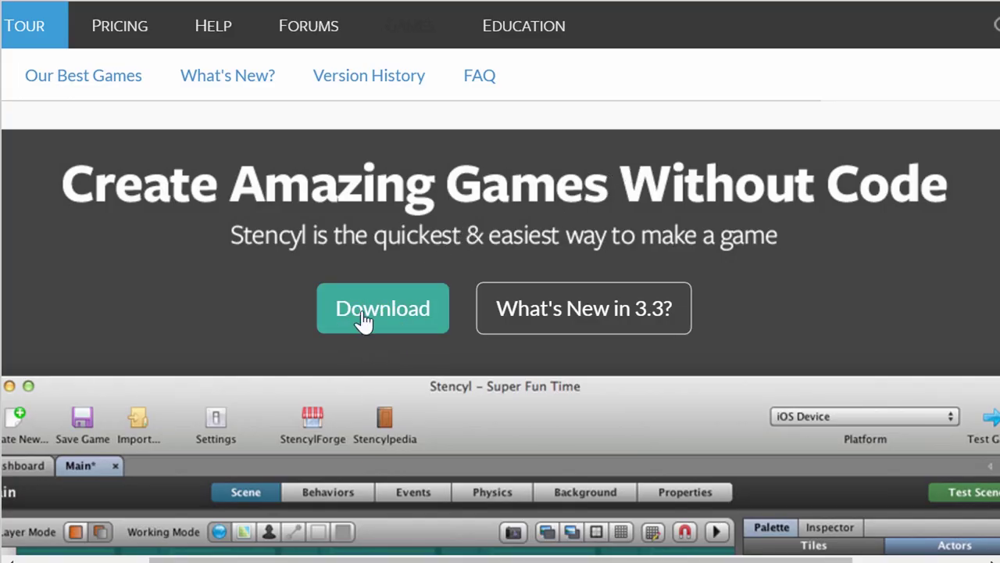
Open Stencyl's pricing page and compare the Starter, Indie and Studio plans.
{"action": "left_click", "coordinate": [108, 31]}
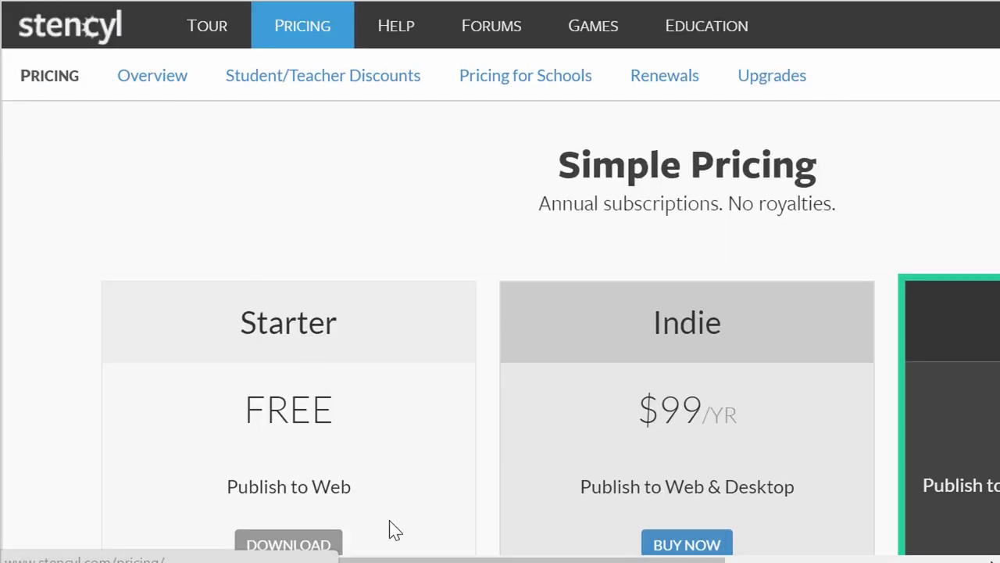
{"action": "scroll", "coordinate": [755, 154], "scroll_direction": "down", "scroll_amount": 3}
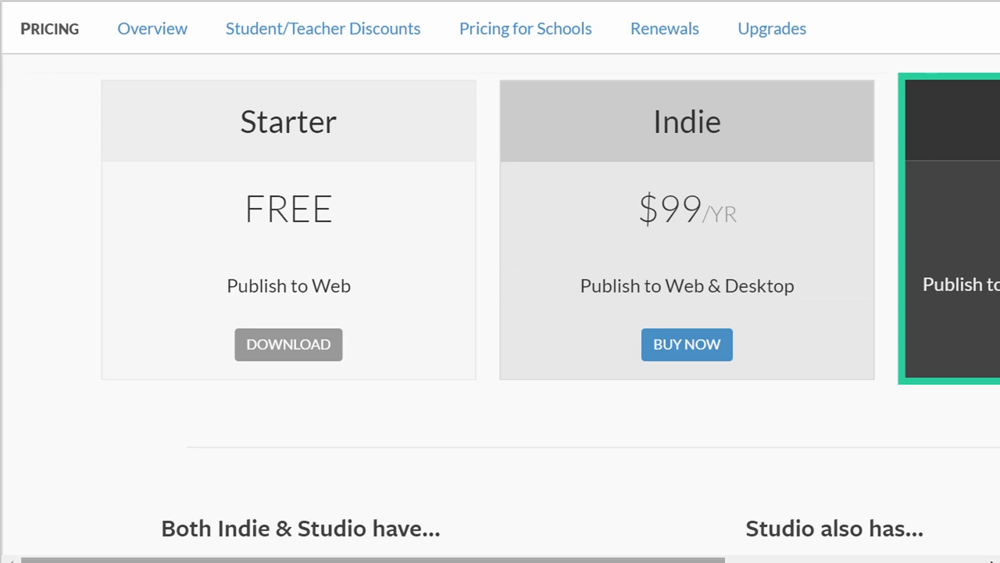
{"action": "scroll", "coordinate": [500, 313], "scroll_direction": "right", "scroll_amount": 4}
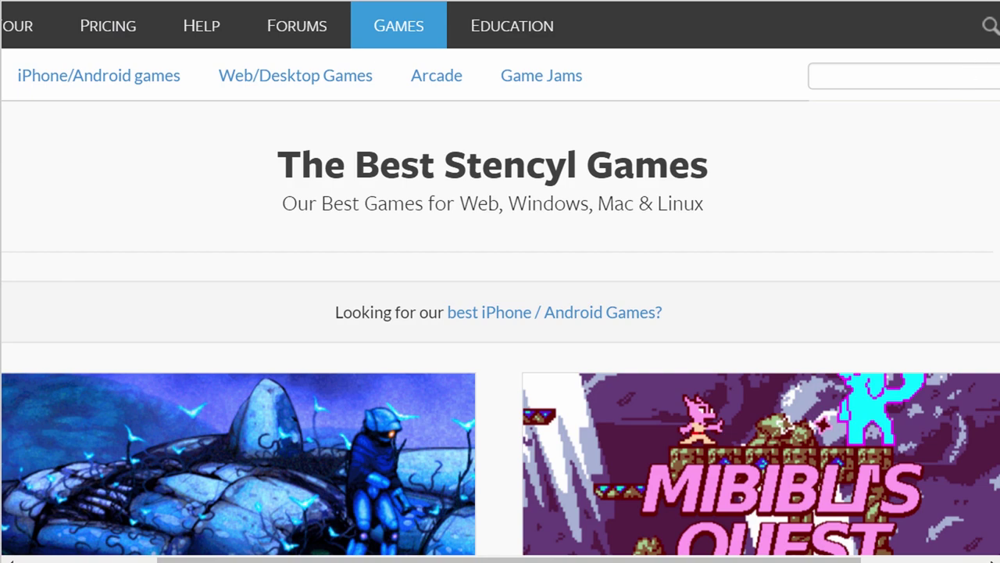
Browse the showcase of the best Stencyl games for web and desktop, and revisit the pricing plans.
{"action": "scroll", "coordinate": [938, 81], "scroll_direction": "down", "scroll_amount": 5}
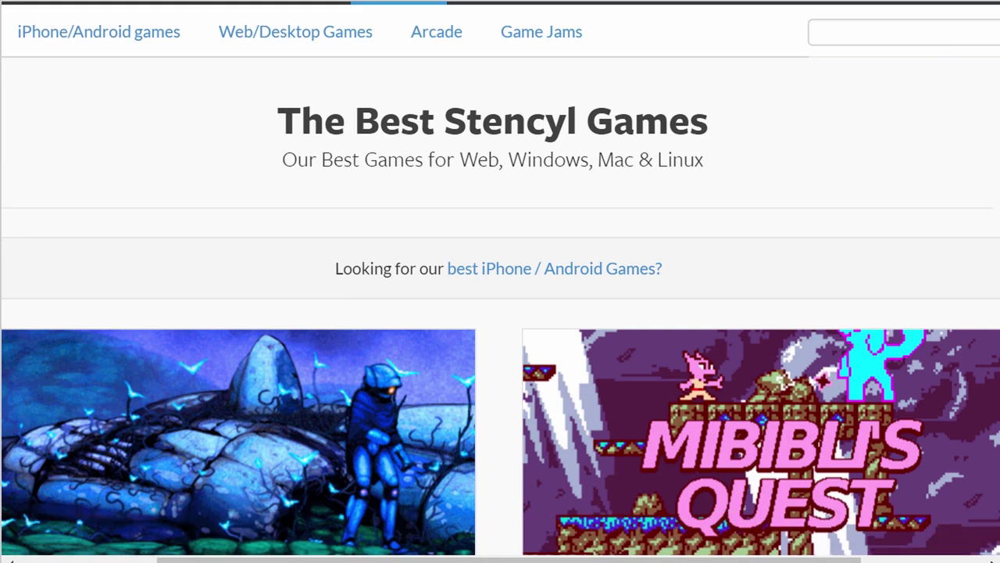
{"action": "scroll", "coordinate": [500, 305], "scroll_direction": "down", "scroll_amount": 6}
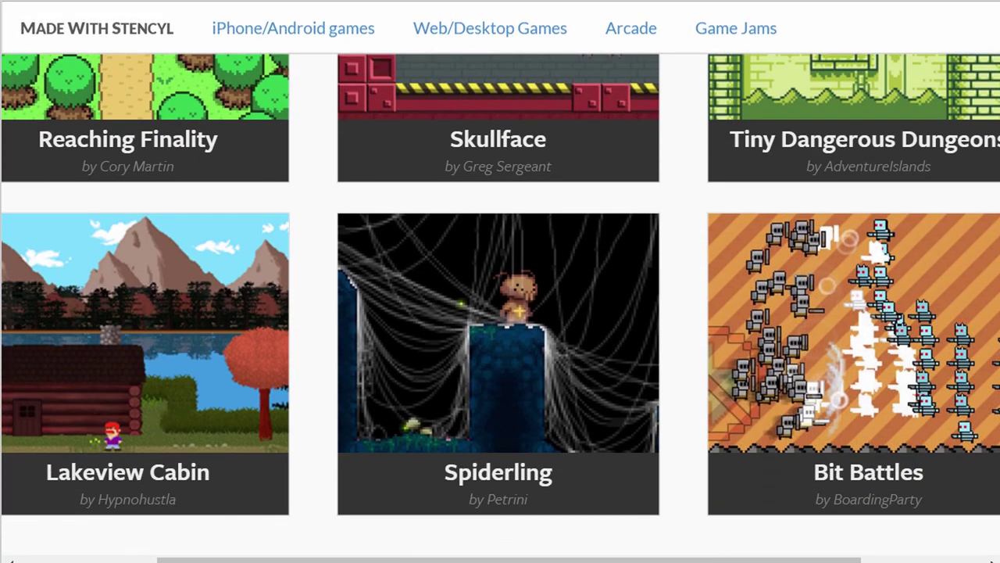
{"action": "left_click_drag", "start_coordinate": [509, 560], "coordinate": [451, 560]}
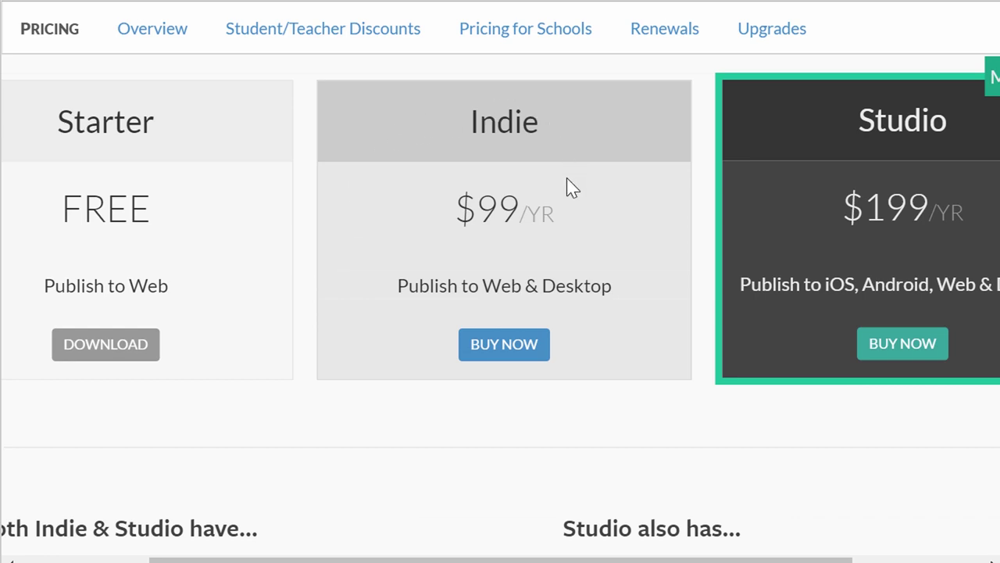
{"action": "scroll", "coordinate": [200, 284], "scroll_direction": "left", "scroll_amount": 3}
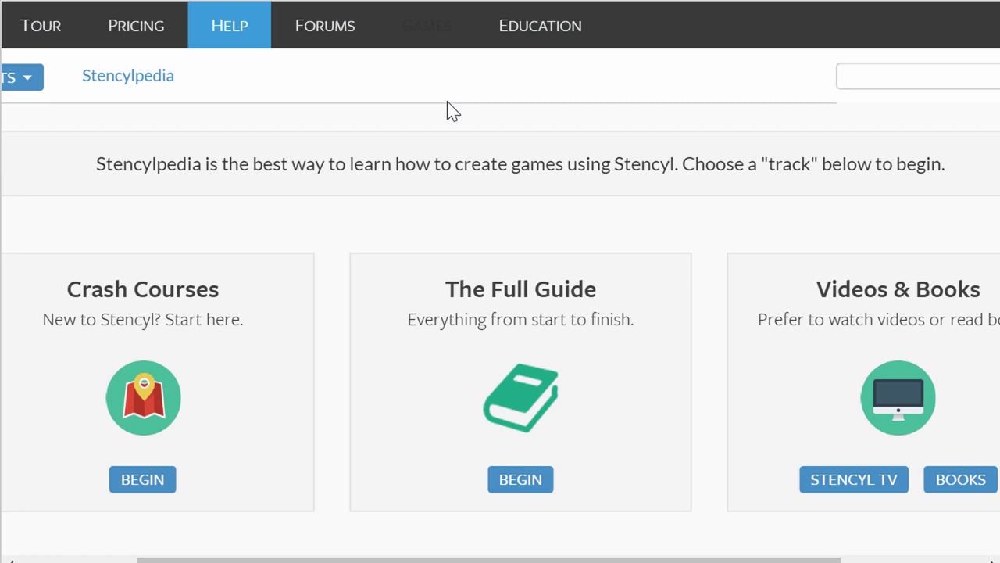
Look over the Stencylpedia learning tracks and resources on the Help page.
{"action": "mouse_move", "coordinate": [211, 31]}
{"action": "scroll", "coordinate": [500, 312], "scroll_direction": "down", "scroll_amount": 3}
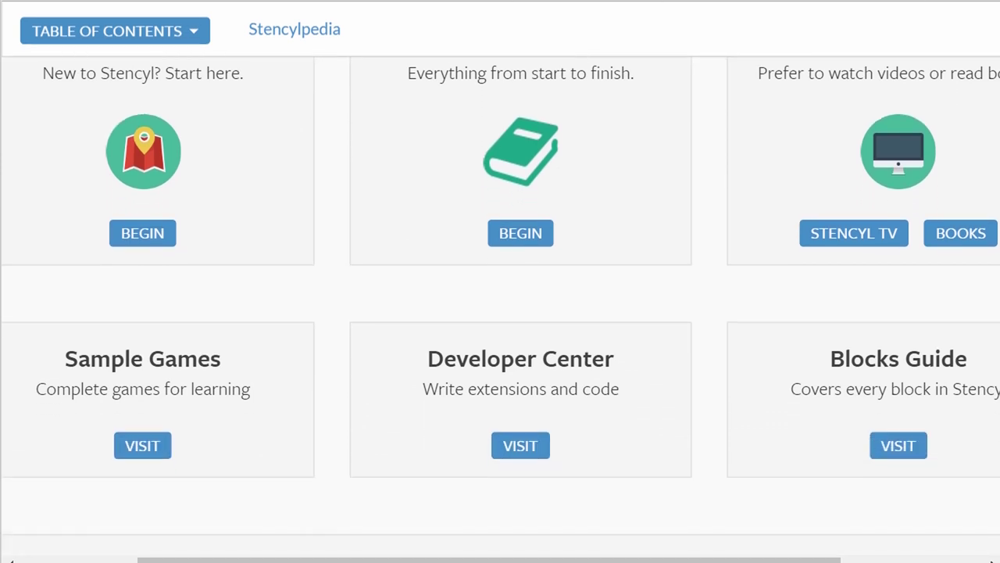
{"action": "scroll", "coordinate": [500, 313], "scroll_direction": "down", "scroll_amount": 2}
{"action": "scroll", "coordinate": [500, 313], "scroll_direction": "up", "scroll_amount": 2}
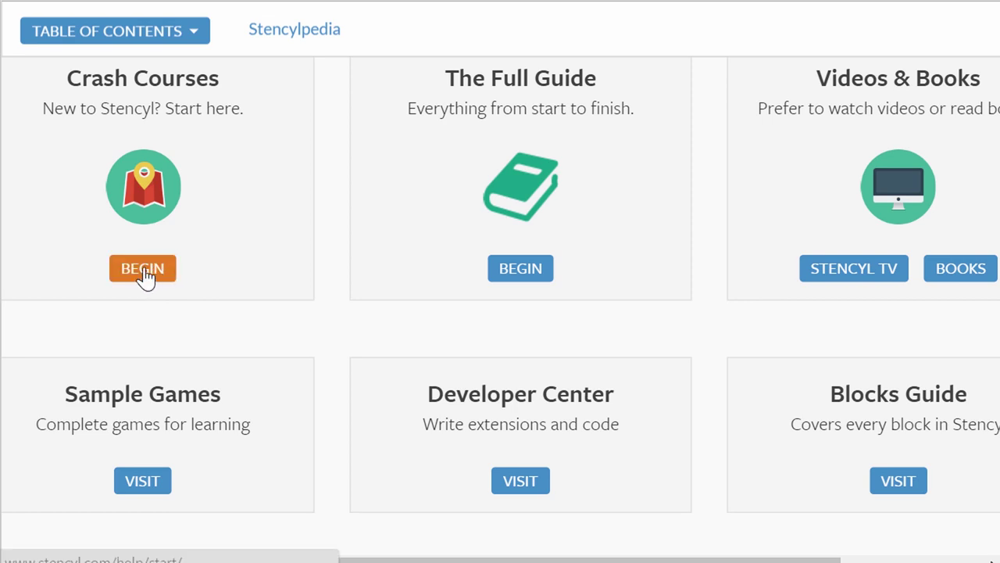
Open the Crash Courses track, review the lesson steps of Crash Course 1, and return to the Stencylpedia overview.
{"action": "left_click", "coordinate": [144, 269]}
{"action": "scroll", "coordinate": [500, 312], "scroll_direction": "down", "scroll_amount": 5}
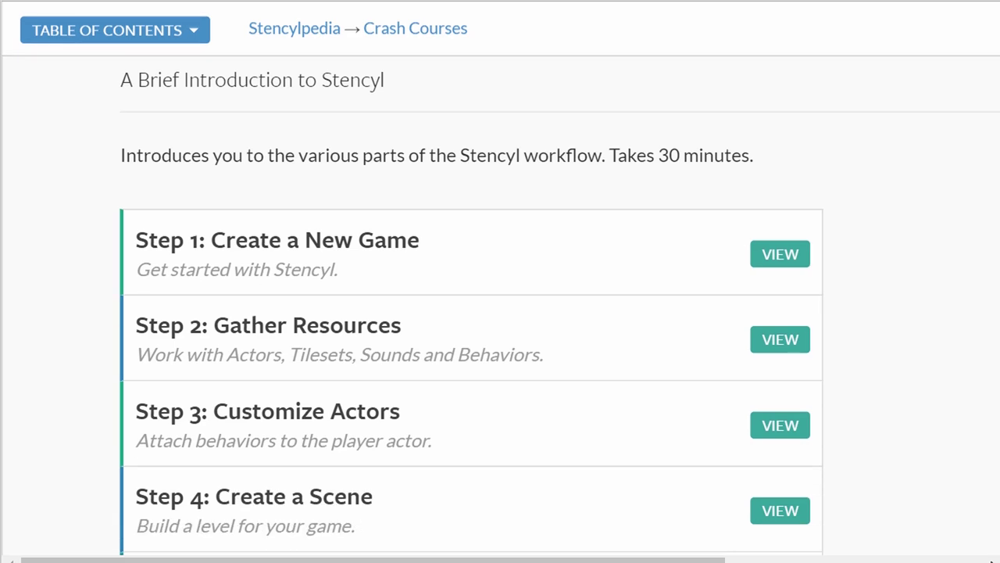
{"action": "scroll", "coordinate": [501, 313], "scroll_direction": "down", "scroll_amount": 3}
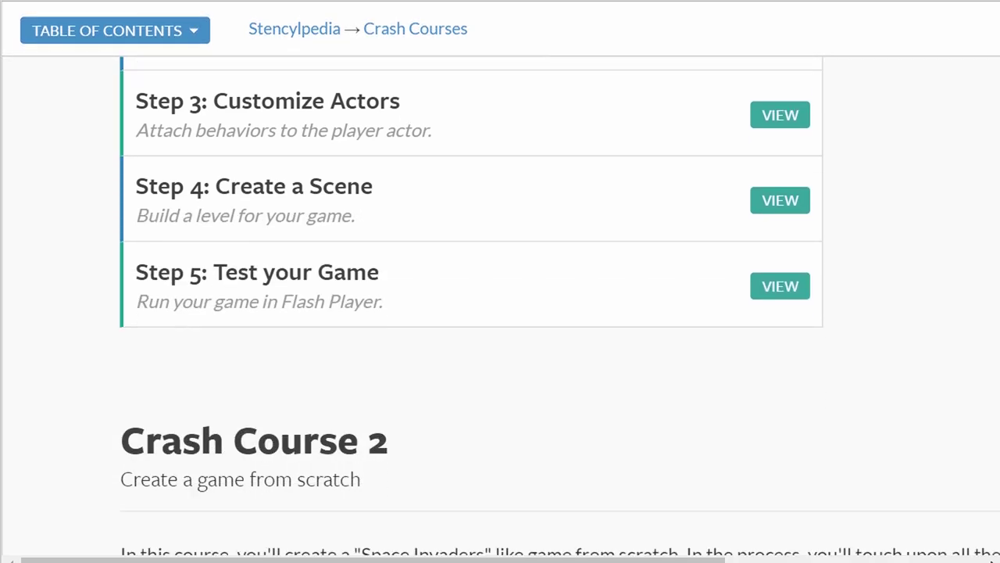
{"action": "scroll", "coordinate": [500, 312], "scroll_direction": "up", "scroll_amount": 7}
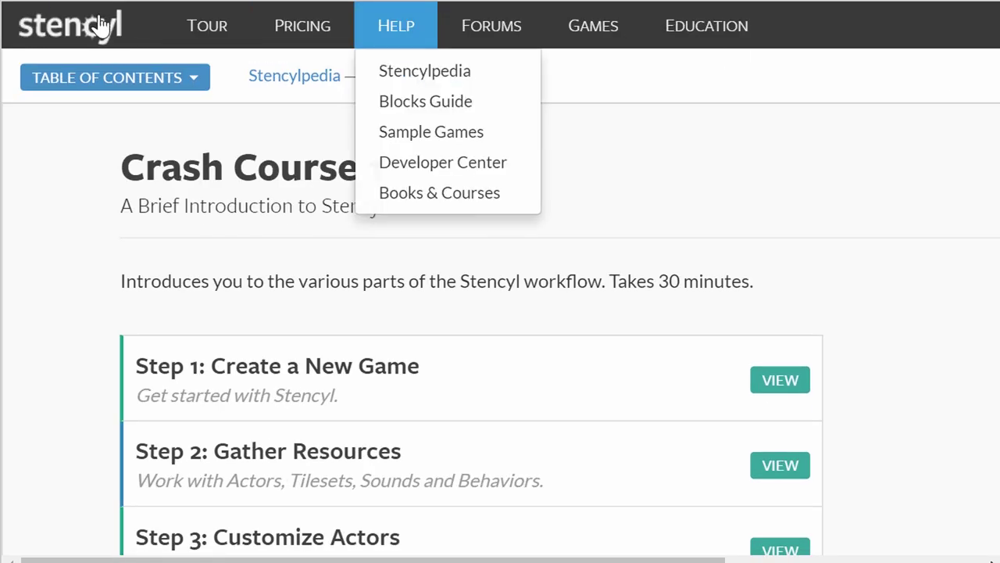
{"action": "left_click", "coordinate": [322, 82]}
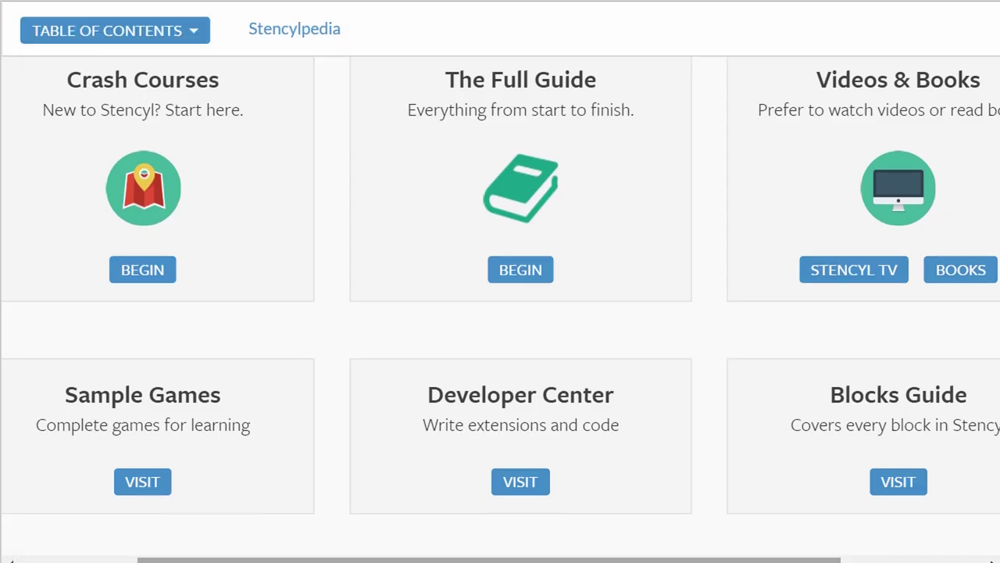
Open The Full Guide and look through all chapters in its table of contents.
{"action": "left_click", "coordinate": [521, 270]}
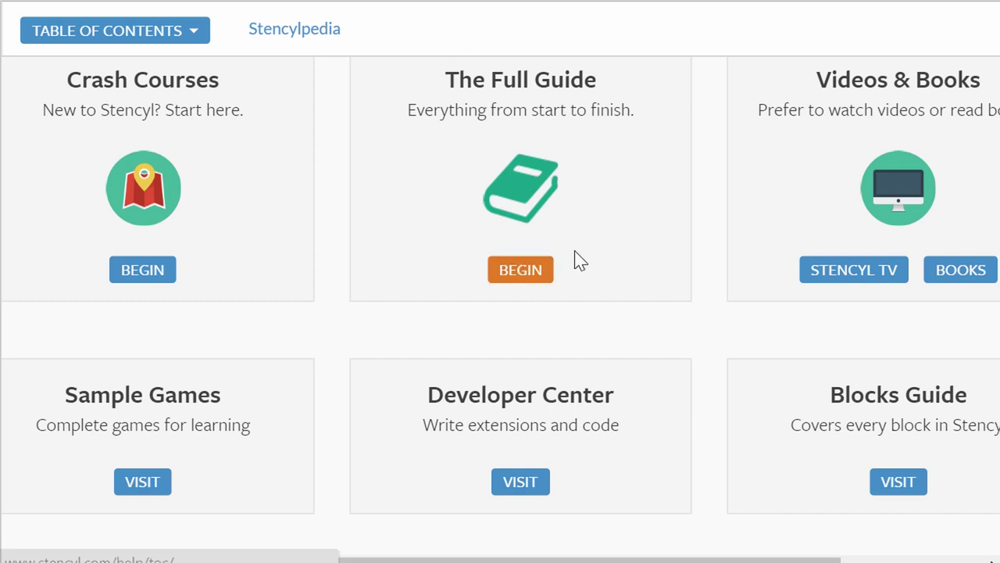
{"action": "scroll", "coordinate": [428, 168], "scroll_direction": "down", "scroll_amount": 3}
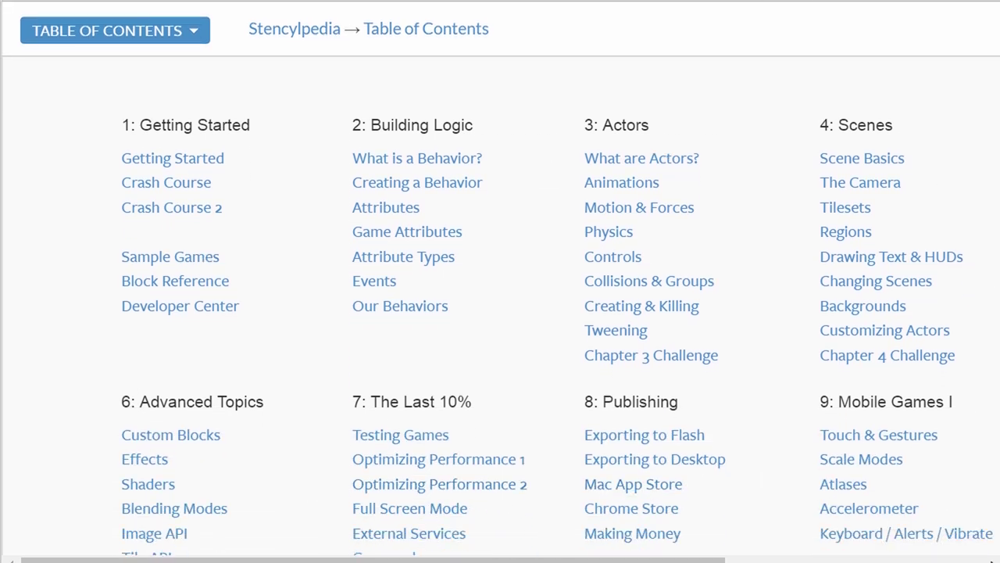
{"action": "scroll", "coordinate": [500, 312], "scroll_direction": "down", "scroll_amount": 5}
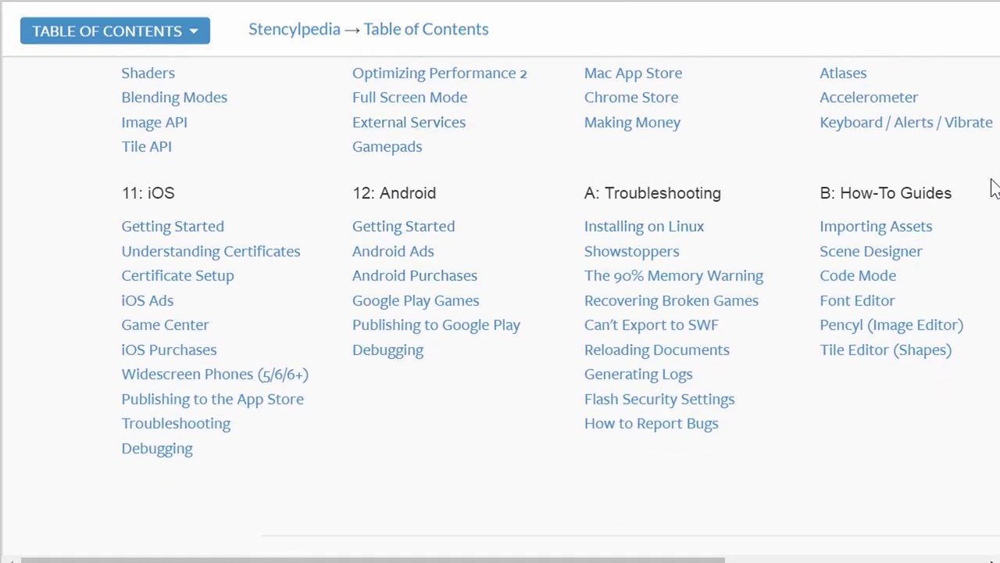
{"action": "scroll", "coordinate": [500, 312], "scroll_direction": "down", "scroll_amount": 3}
{"action": "scroll", "coordinate": [500, 312], "scroll_direction": "up", "scroll_amount": 10}
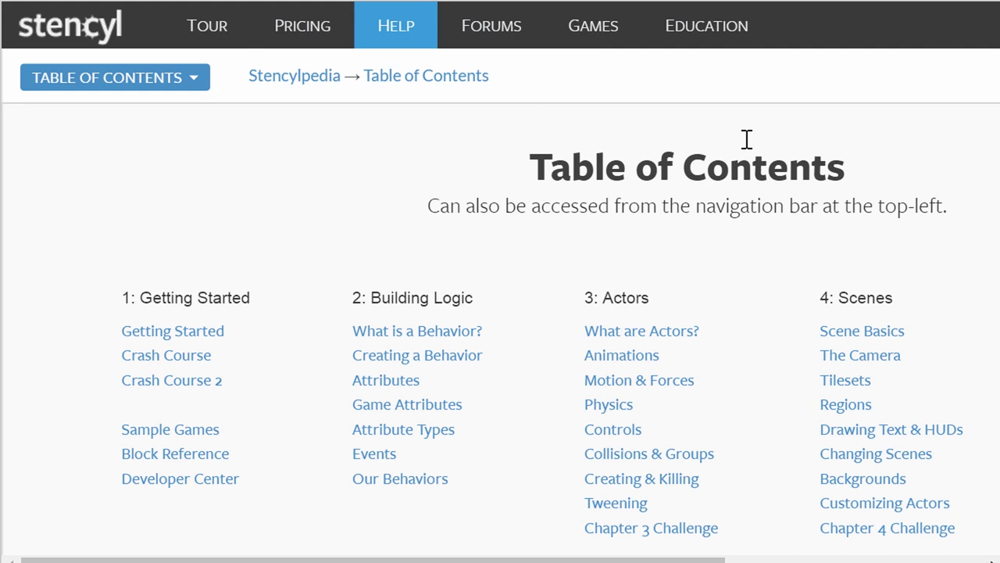
Open the Education page and view the Educator's Kit offer for teaching a coding class.
{"action": "left_click", "coordinate": [684, 35]}
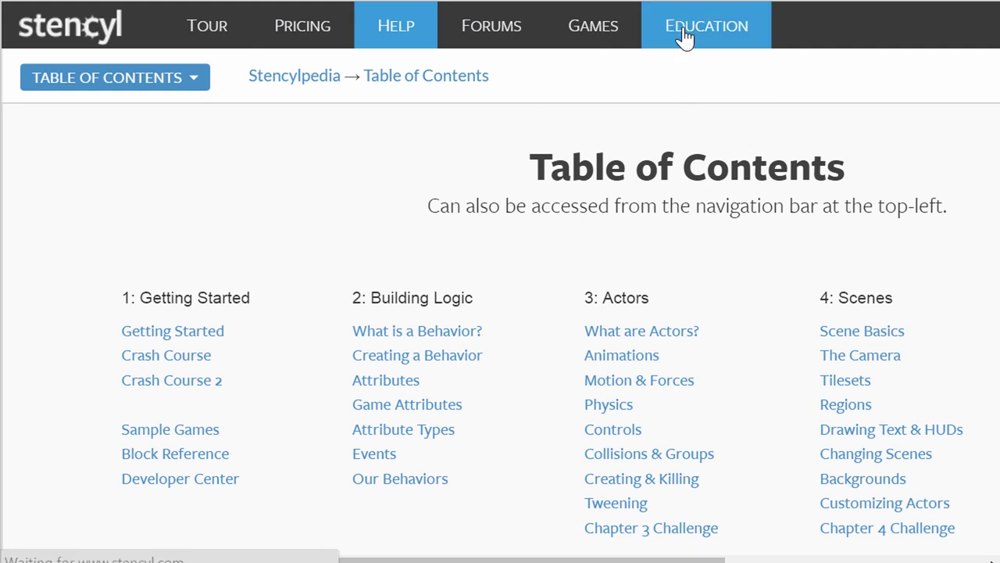
{"action": "scroll", "coordinate": [500, 313], "scroll_direction": "down", "scroll_amount": 2}
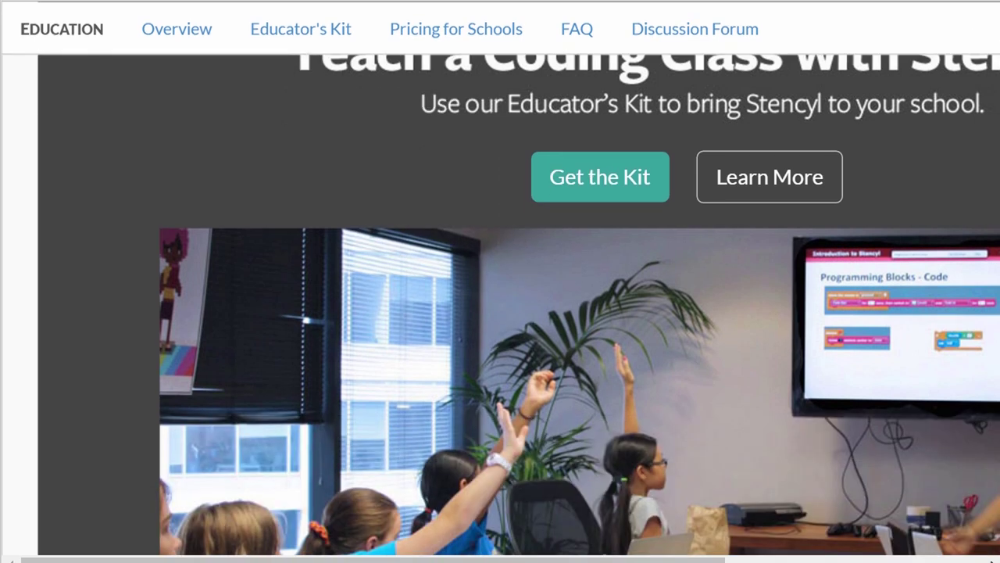
{"action": "scroll", "coordinate": [500, 313], "scroll_direction": "up", "scroll_amount": 1}
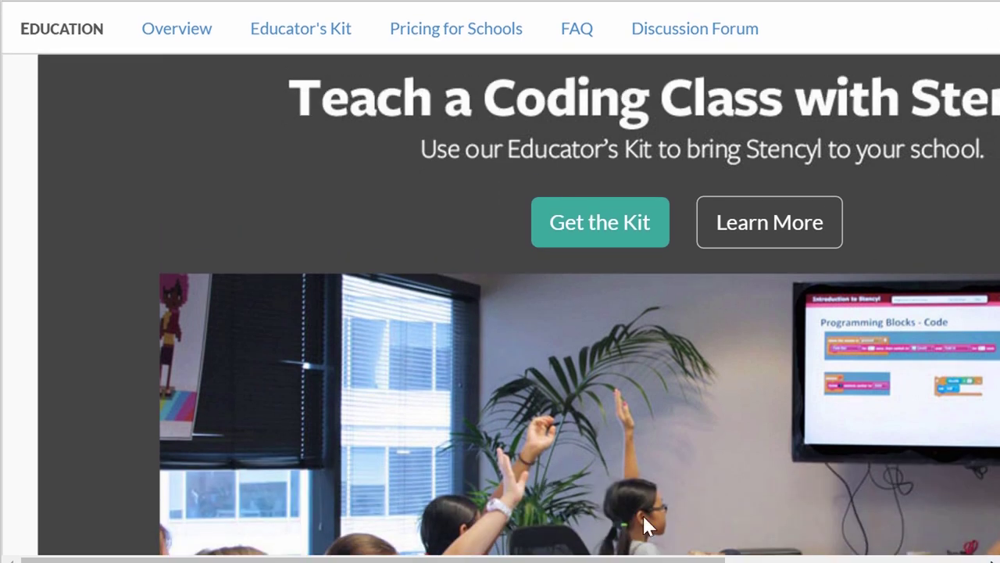
Look over the Education page's reasons for using Stencyl in the classroom, down to the Built-In Curriculum section.
{"action": "scroll", "coordinate": [500, 312], "scroll_direction": "right", "scroll_amount": 1}
{"action": "scroll", "coordinate": [899, 266], "scroll_direction": "right", "scroll_amount": 3}
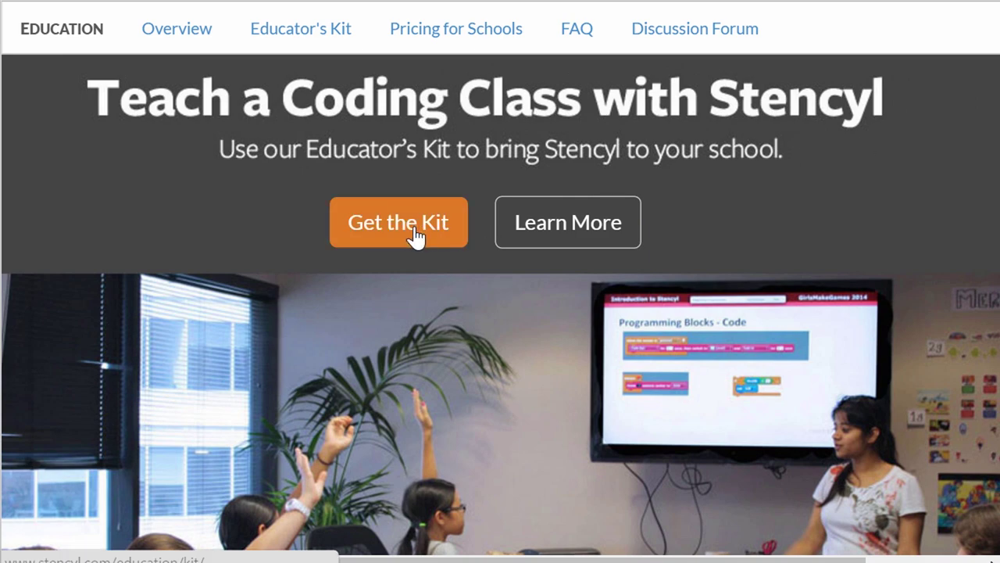
{"action": "scroll", "coordinate": [501, 215], "scroll_direction": "down", "scroll_amount": 1}
{"action": "scroll", "coordinate": [522, 212], "scroll_direction": "down", "scroll_amount": 15}
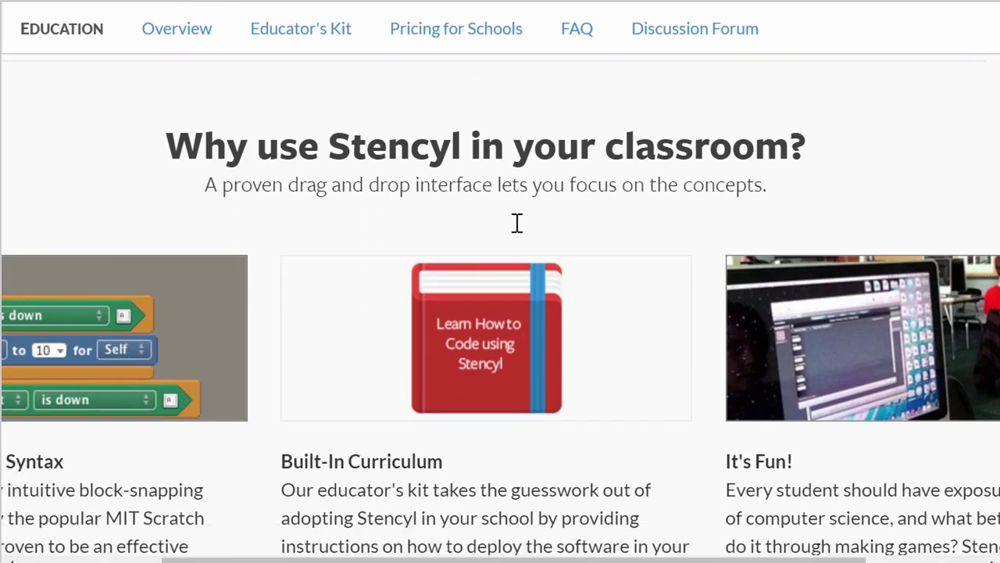
{"action": "scroll", "coordinate": [528, 397], "scroll_direction": "down", "scroll_amount": 2}
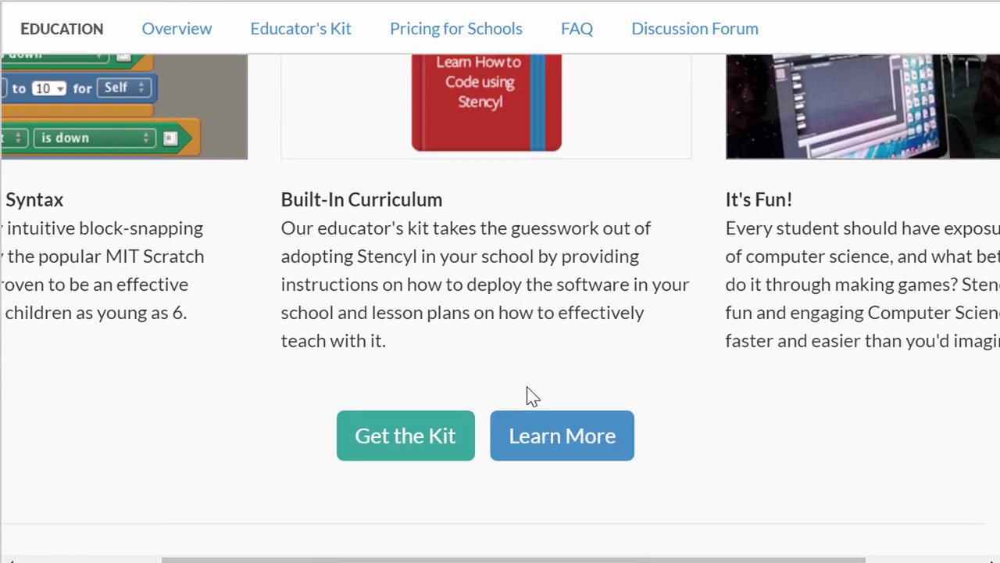
Open the Educator's Kit page, look through its lesson list to the Final Project, and return to the kit's introduction.
{"action": "left_click", "coordinate": [424, 438]}
{"action": "scroll", "coordinate": [592, 516], "scroll_direction": "down", "scroll_amount": 3}
{"action": "scroll", "coordinate": [513, 504], "scroll_direction": "down", "scroll_amount": 2}
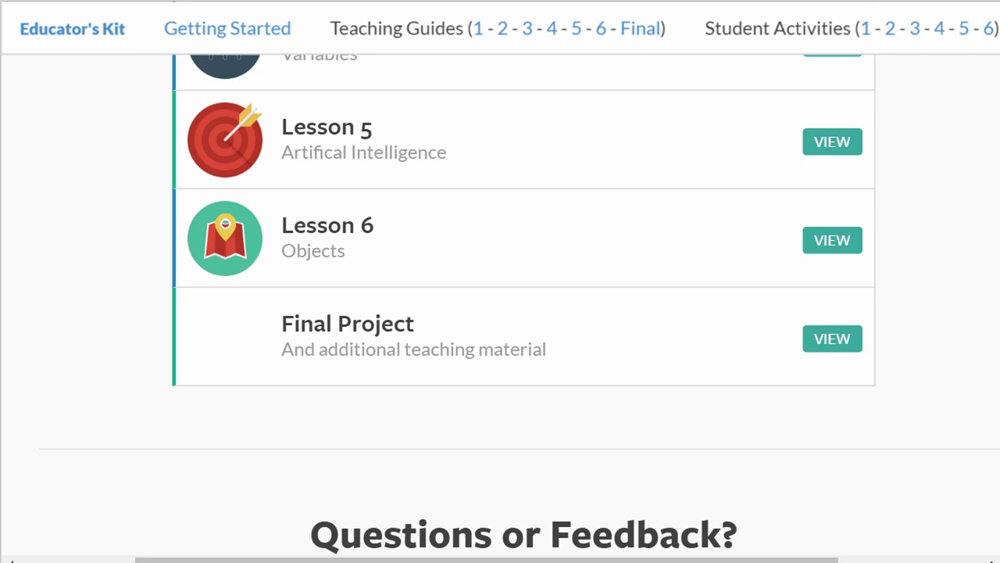
{"action": "scroll", "coordinate": [984, 179], "scroll_direction": "up", "scroll_amount": 15}
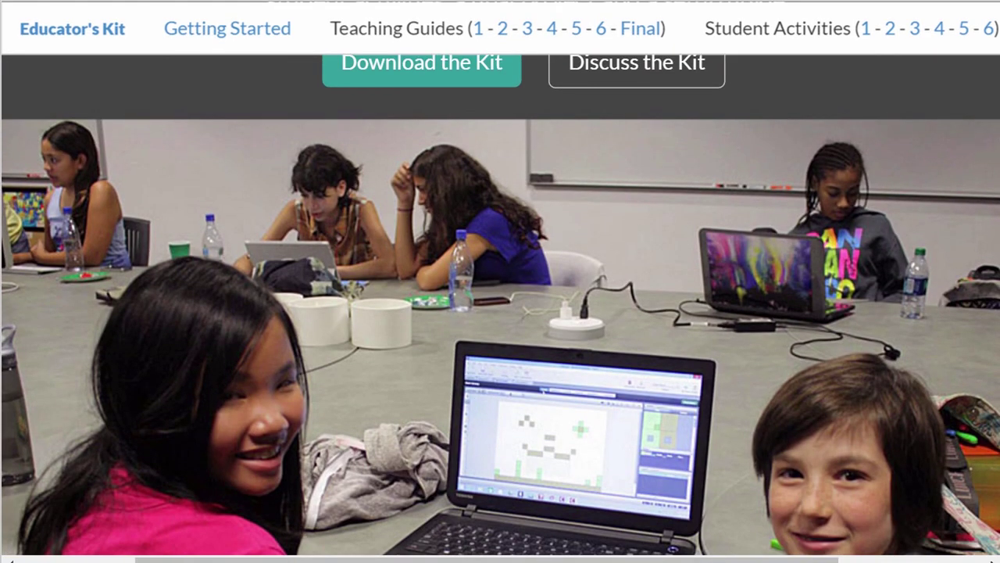
{"action": "scroll", "coordinate": [988, 78], "scroll_direction": "up", "scroll_amount": 5}
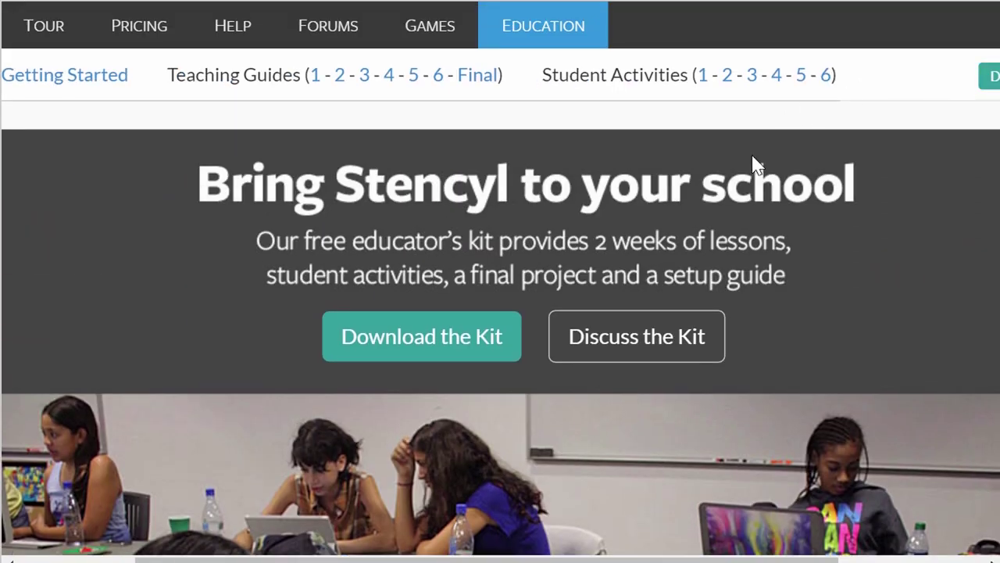
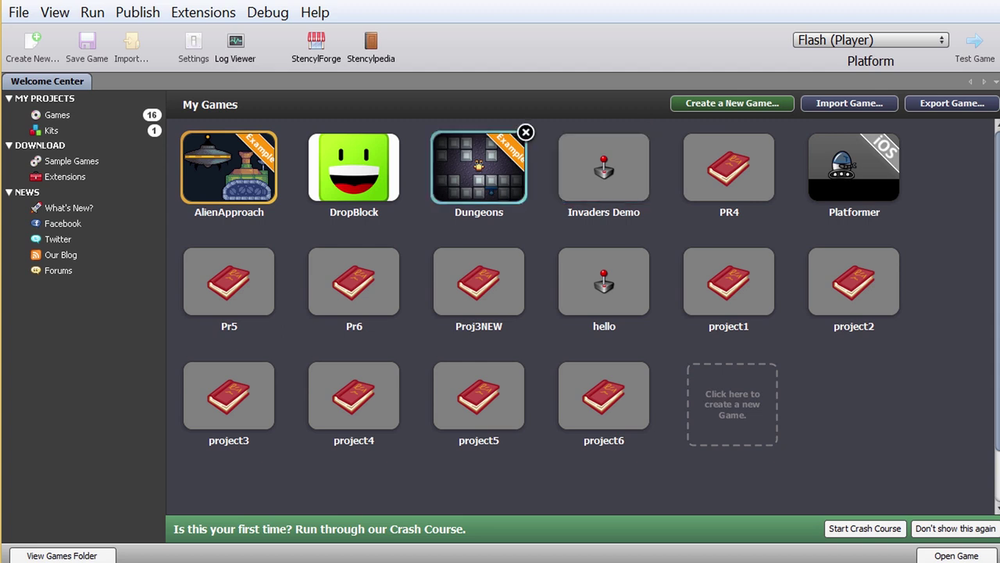
Switch to the Stencyl desktop application and look over the games in My Games, including AlienApproach, Dungeons and DropBlock.
{"action": "left_click", "coordinate": [479, 166]}
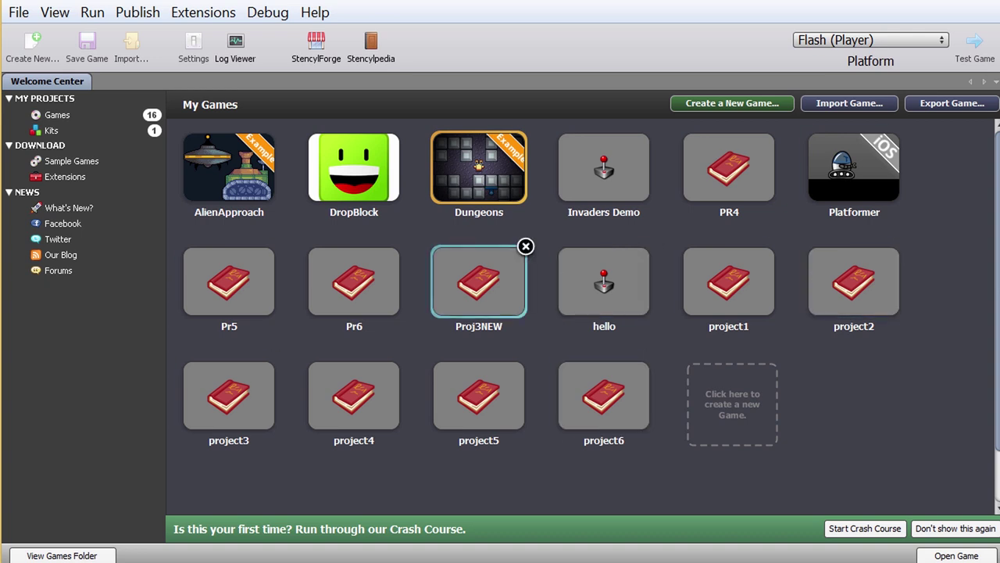
{"action": "left_click", "coordinate": [479, 297]}
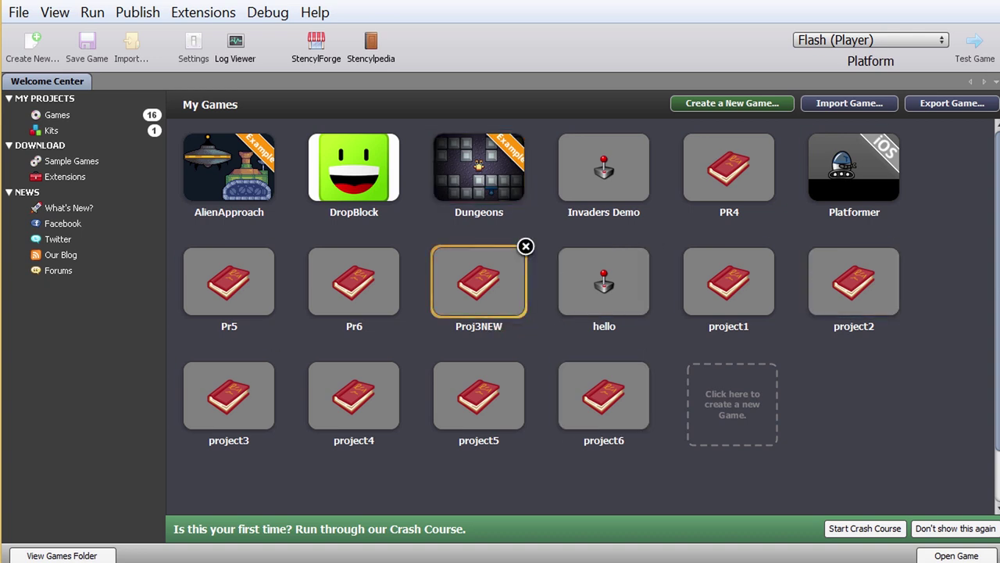
{"action": "left_click", "coordinate": [229, 281]}
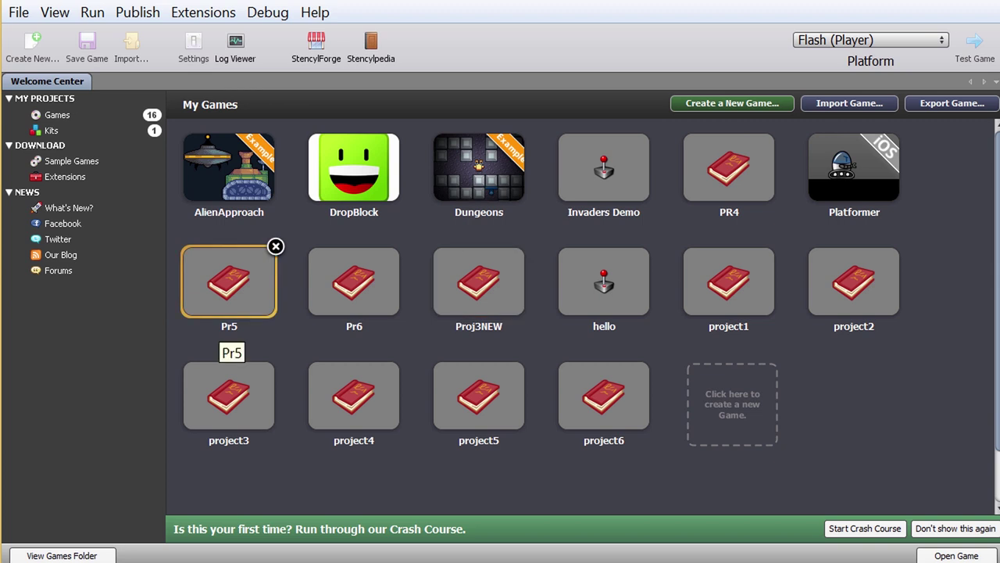
{"action": "left_click", "coordinate": [604, 168]}
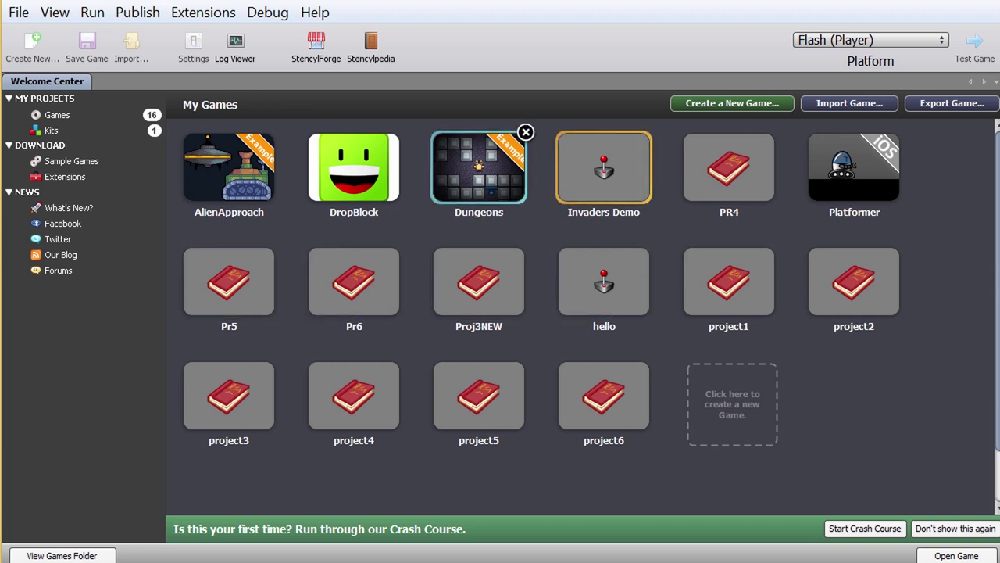
{"action": "left_click", "coordinate": [479, 168]}
{"action": "left_click", "coordinate": [229, 168]}
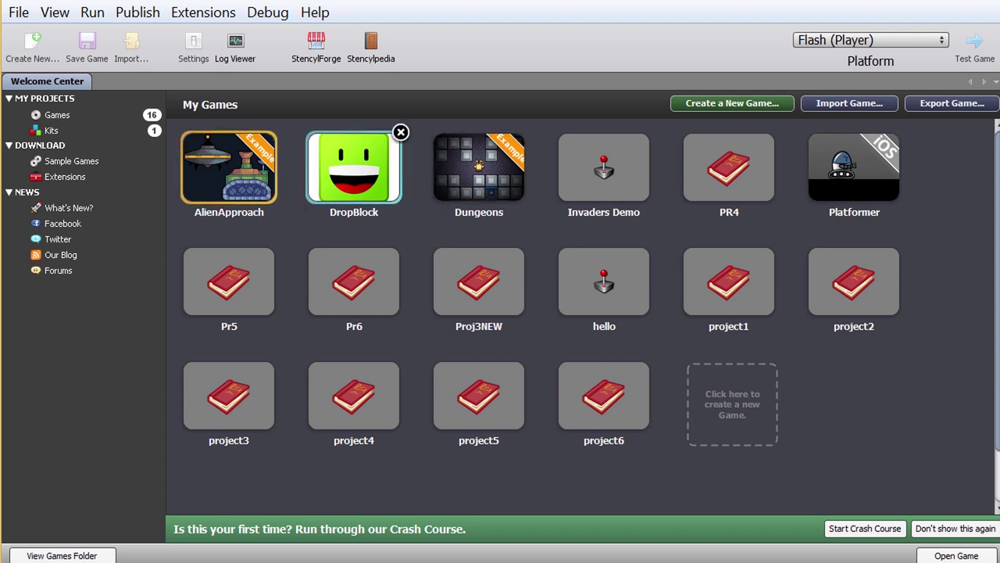
{"action": "left_click", "coordinate": [729, 168]}
{"action": "left_click", "coordinate": [729, 281]}
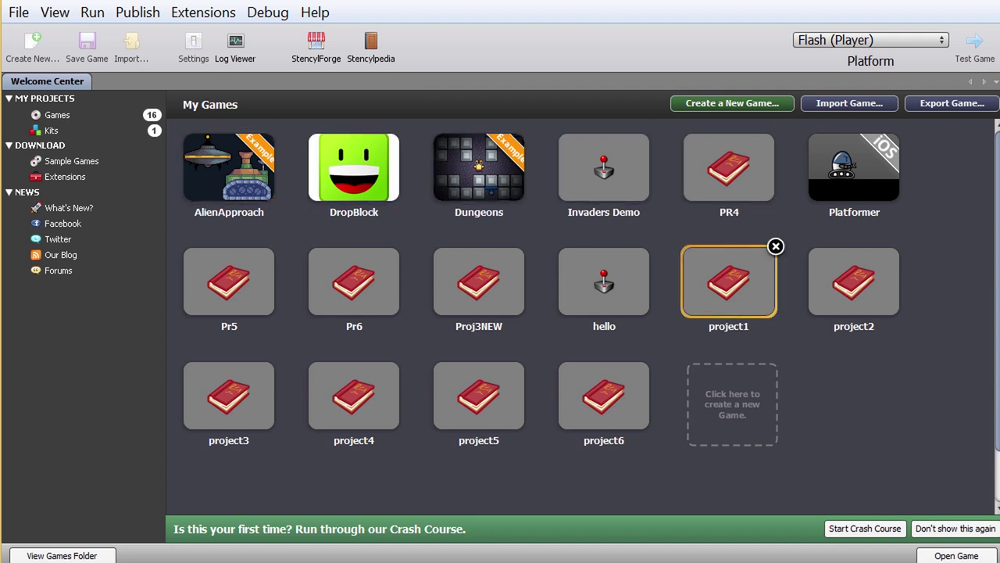
{"action": "left_click", "coordinate": [729, 168]}
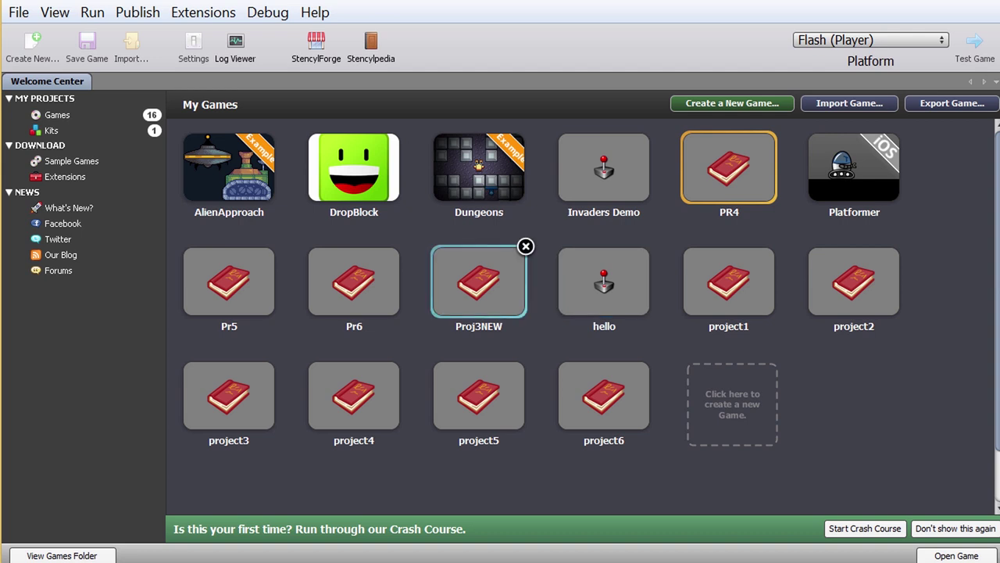
{"action": "left_click", "coordinate": [604, 281]}
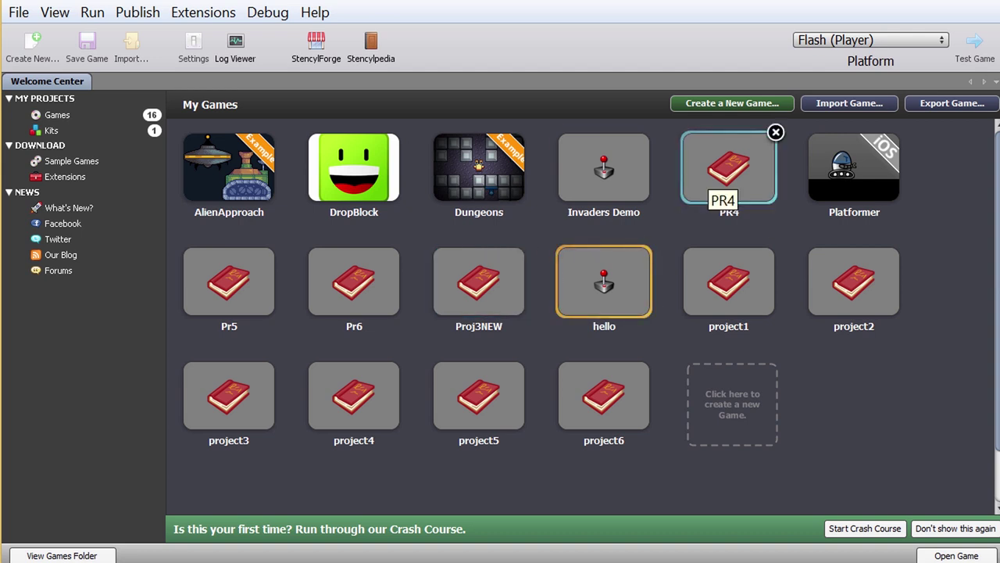
{"action": "left_click", "coordinate": [726, 176]}
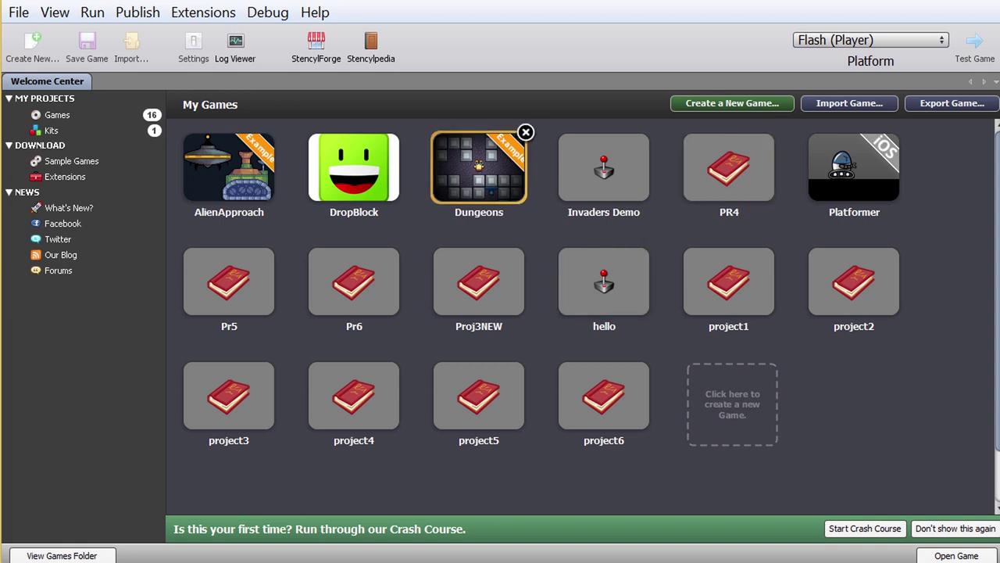
{"action": "left_click", "coordinate": [228, 166]}
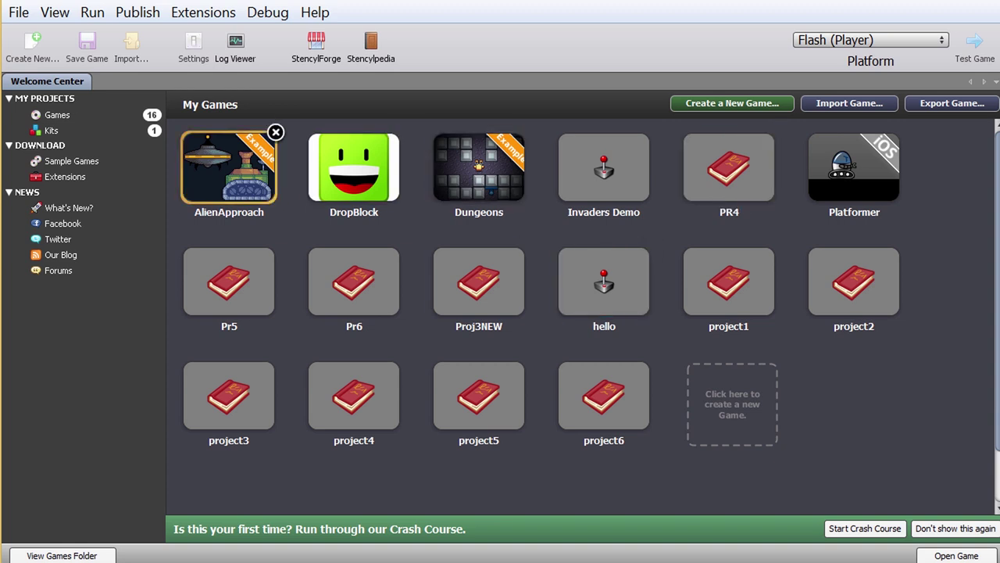
{"action": "left_click", "coordinate": [479, 166]}
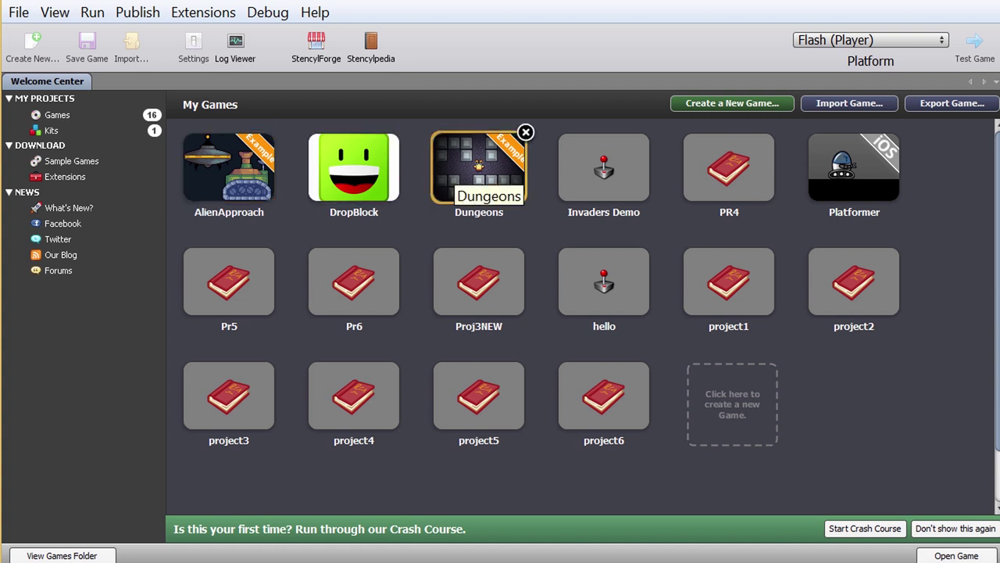
{"action": "left_click", "coordinate": [353, 166]}
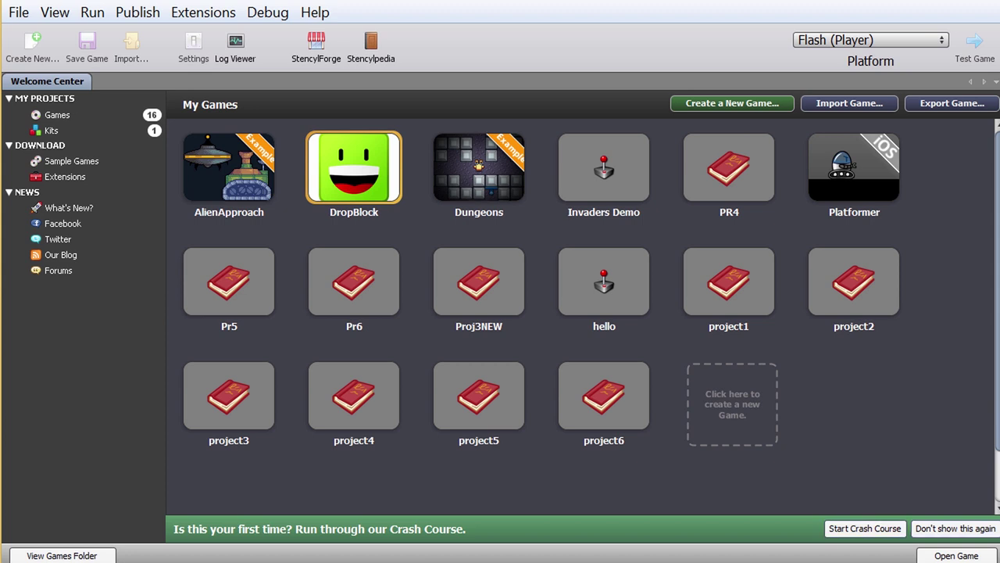
Permanently dismiss the first-time Crash Course banner and select the Games category of My Projects.
{"action": "left_click", "coordinate": [955, 528]}
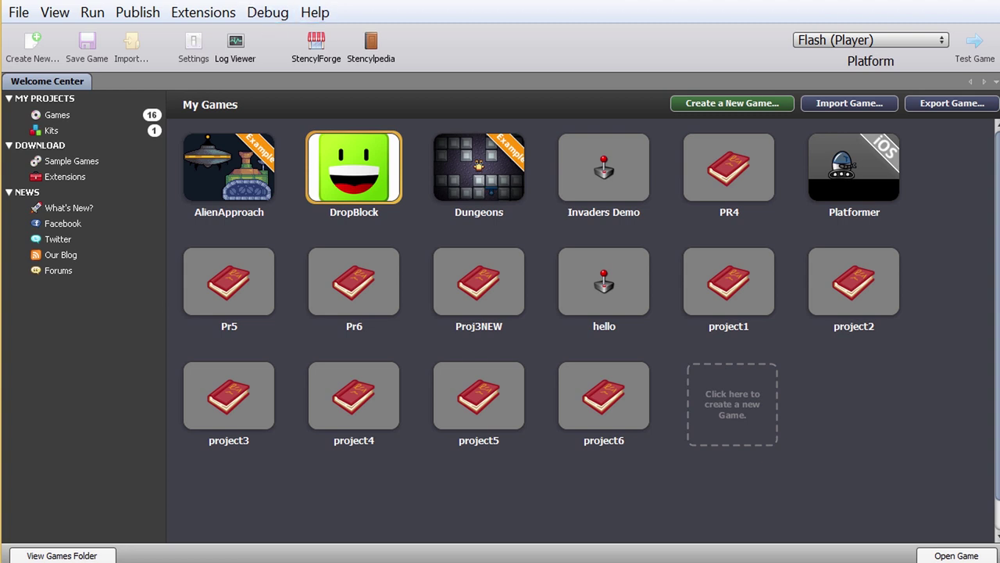
{"action": "left_click", "coordinate": [57, 114]}
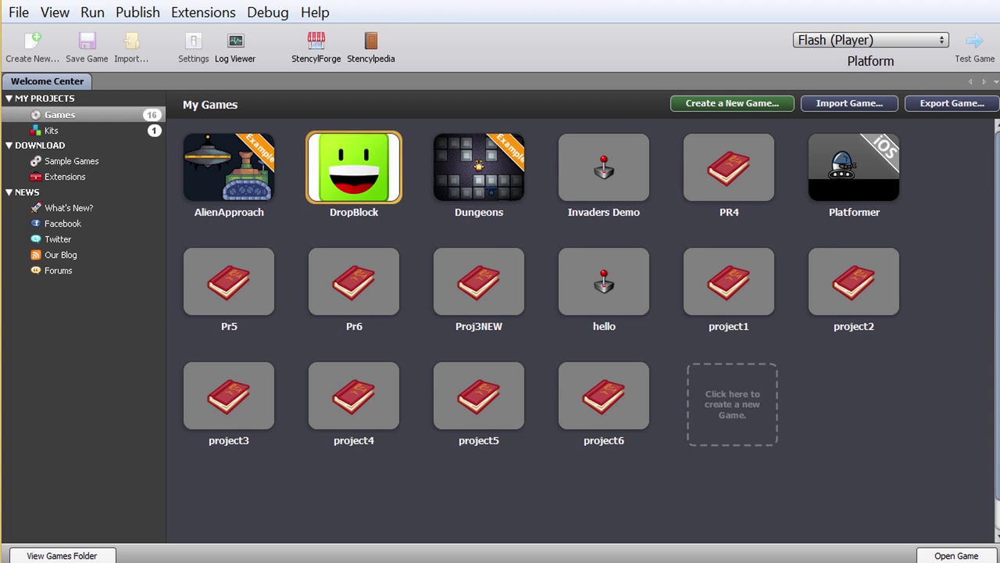
Show the kits in My Projects and open JumpAndRunKit.
{"action": "left_click", "coordinate": [51, 129]}
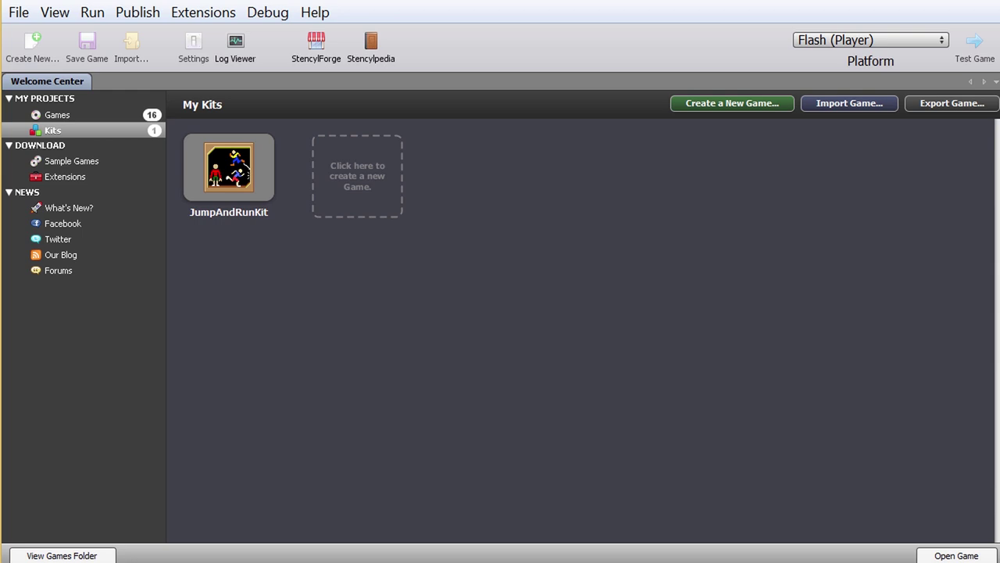
{"action": "mouse_move", "coordinate": [228, 168]}
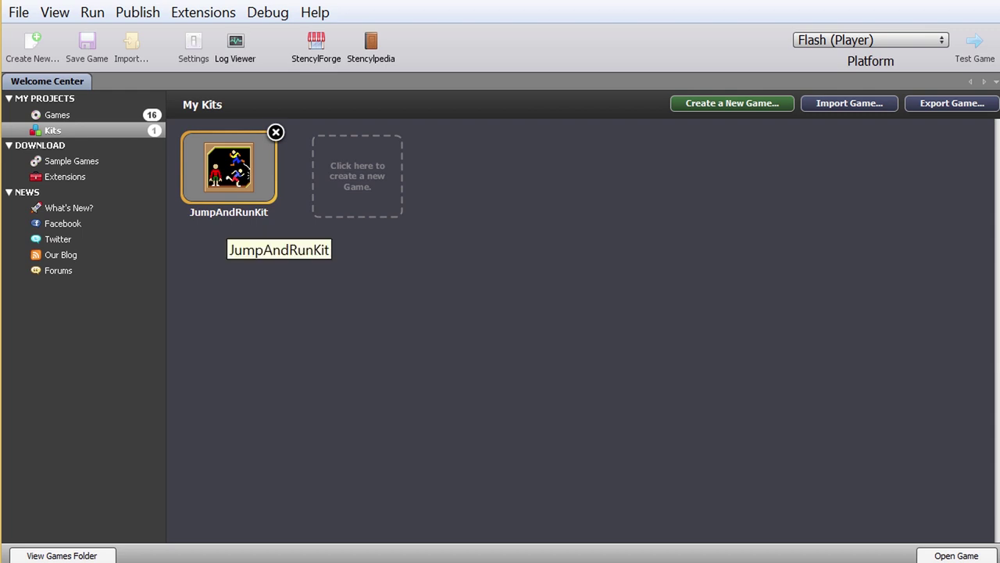
{"action": "double_click", "coordinate": [218, 196]}
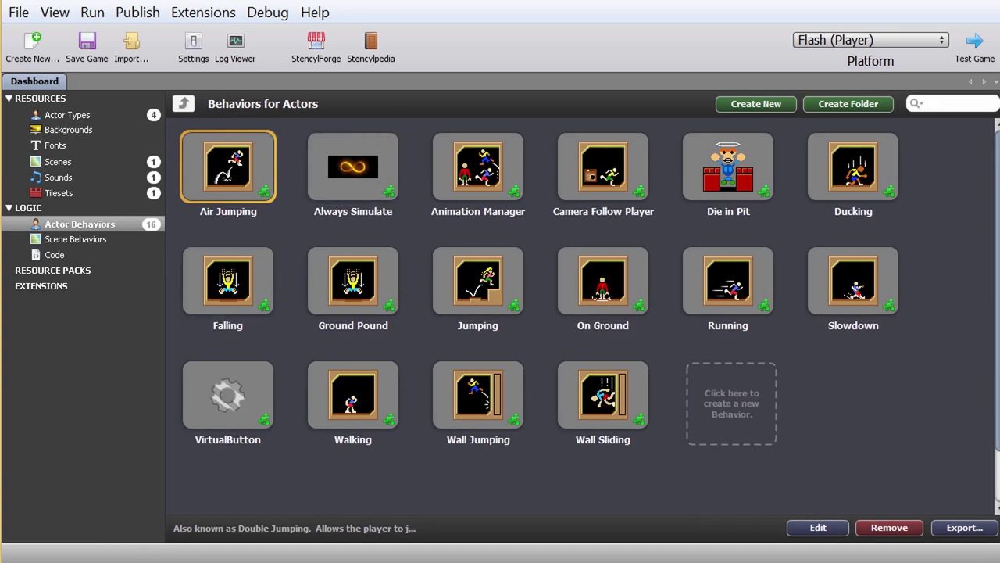
Look over the kit's actor behaviors, including Always Simulate, Animation Manager, Camera Follow Player, Die in Pit, Jumping and Falling.
{"action": "left_click", "coordinate": [354, 166]}
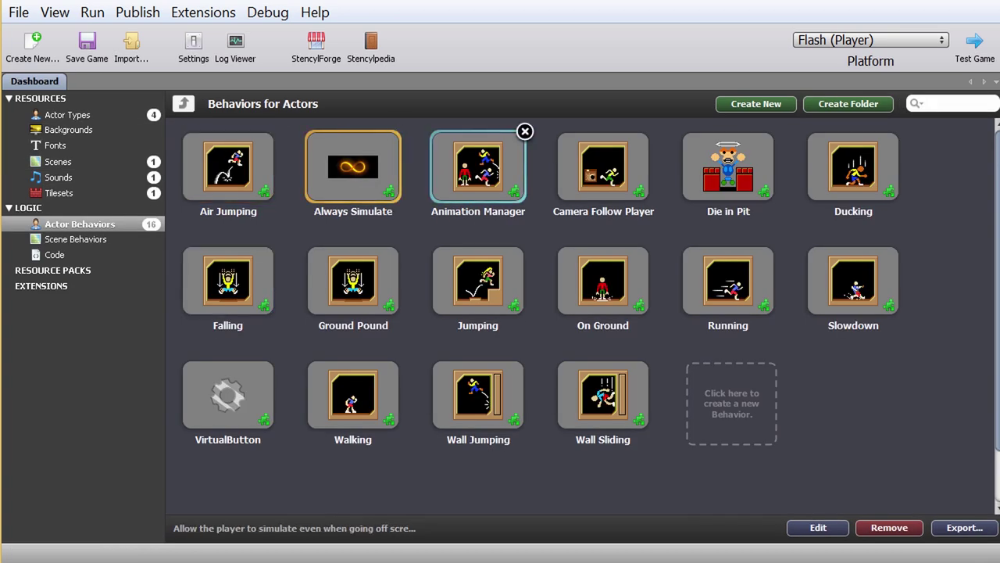
{"action": "left_click", "coordinate": [477, 167]}
{"action": "left_click", "coordinate": [603, 166]}
{"action": "left_click", "coordinate": [727, 166]}
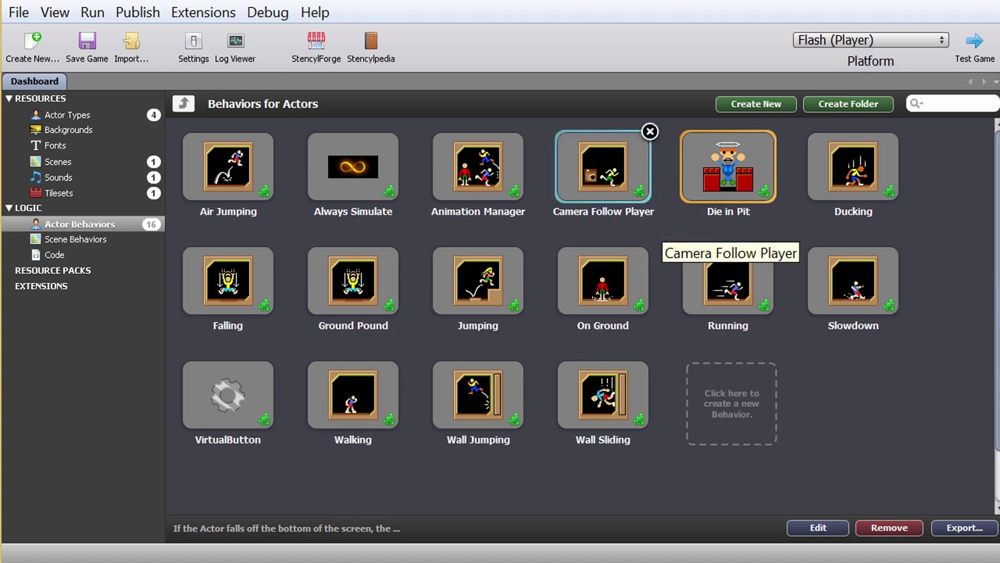
{"action": "left_click", "coordinate": [477, 282]}
{"action": "left_click", "coordinate": [227, 280]}
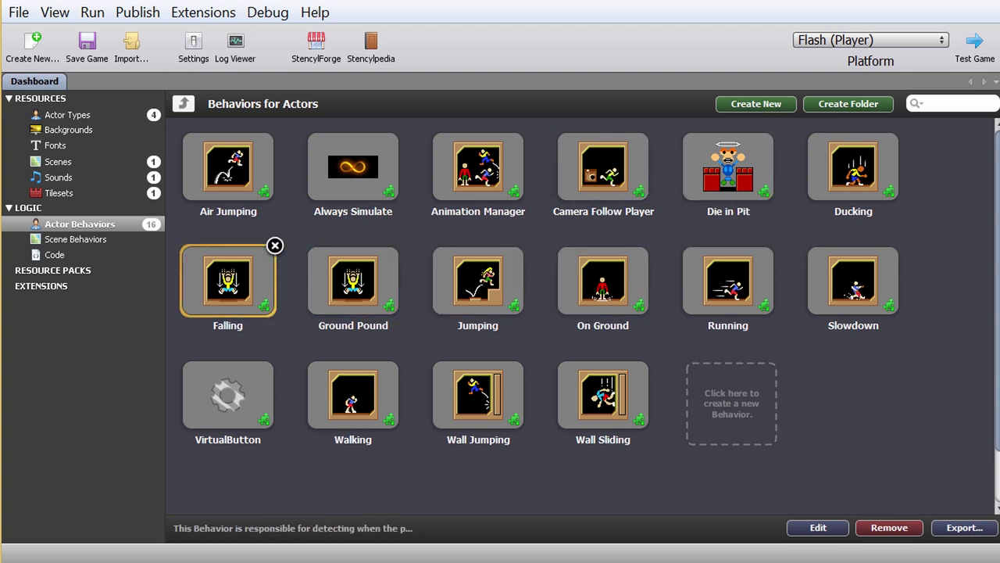
View the kit's actor types and close the kit to return to the Welcome Center.
{"action": "left_click", "coordinate": [68, 114]}
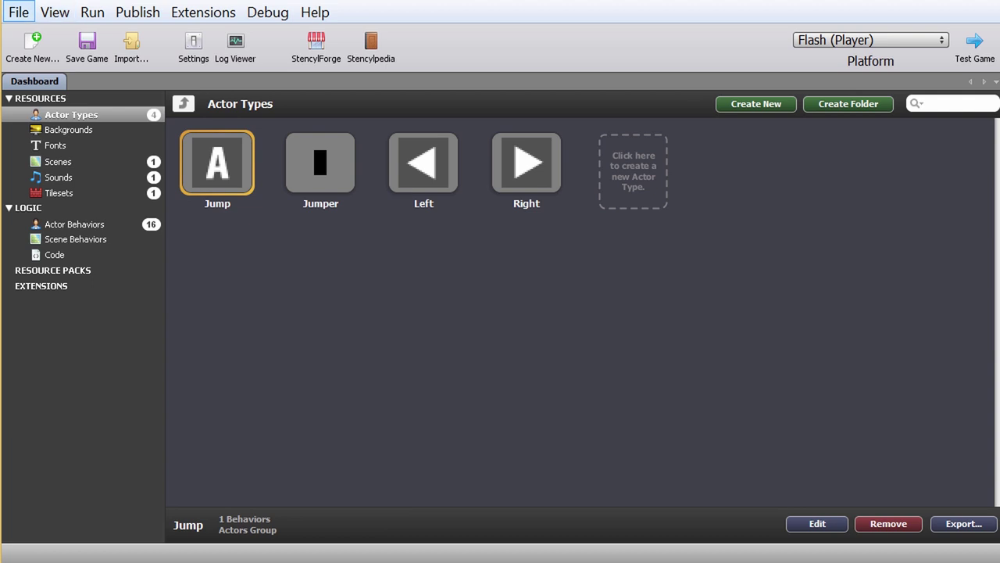
{"action": "left_click", "coordinate": [19, 12]}
{"action": "left_click", "coordinate": [63, 136]}
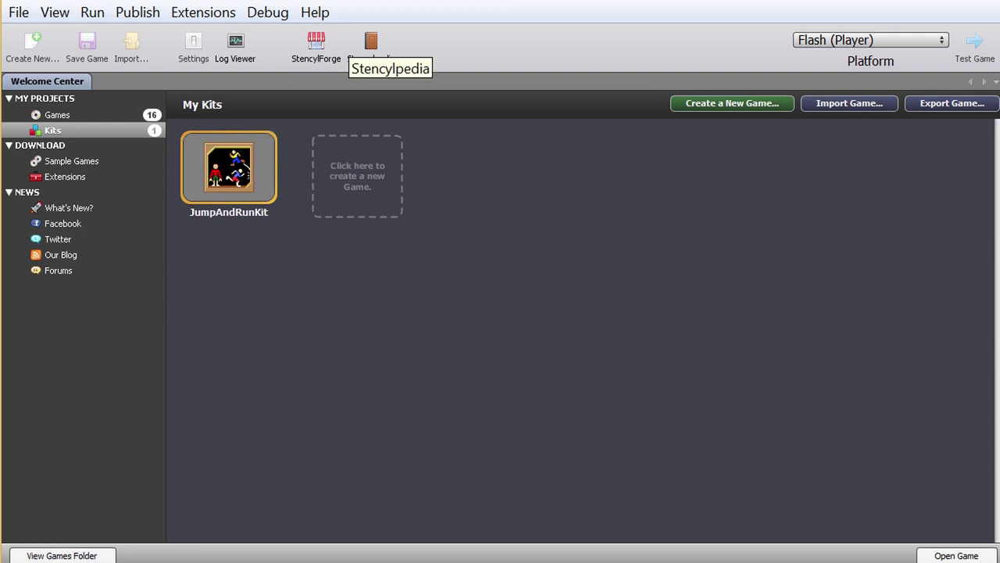
Open Stencylpedia and look over its learning tracks, Sample Games, Developer Center and Blocks Guide sections.
{"action": "left_click", "coordinate": [371, 44]}
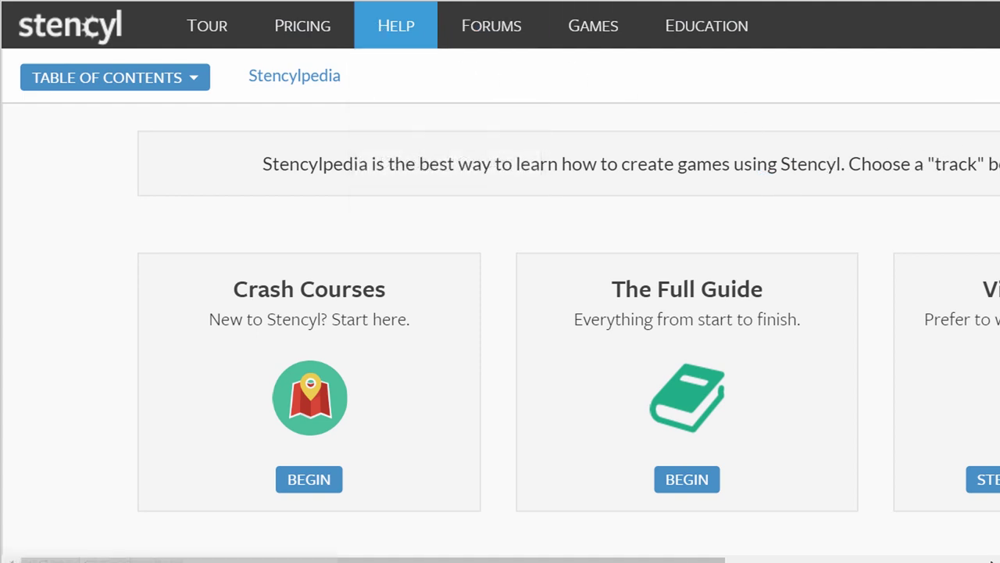
{"action": "scroll", "coordinate": [909, 323], "scroll_direction": "down", "scroll_amount": 4}
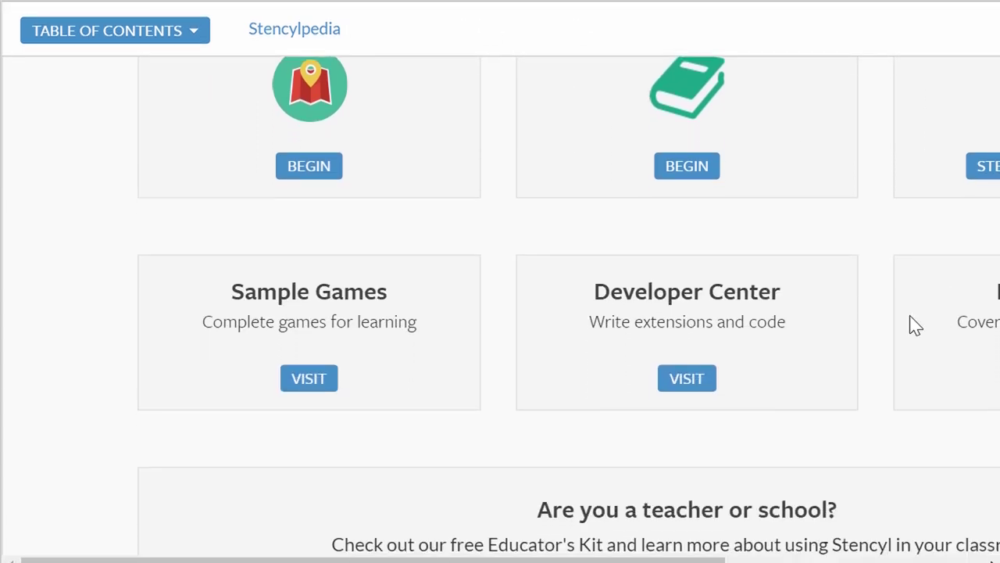
{"action": "scroll", "coordinate": [682, 546], "scroll_direction": "right", "scroll_amount": 3}
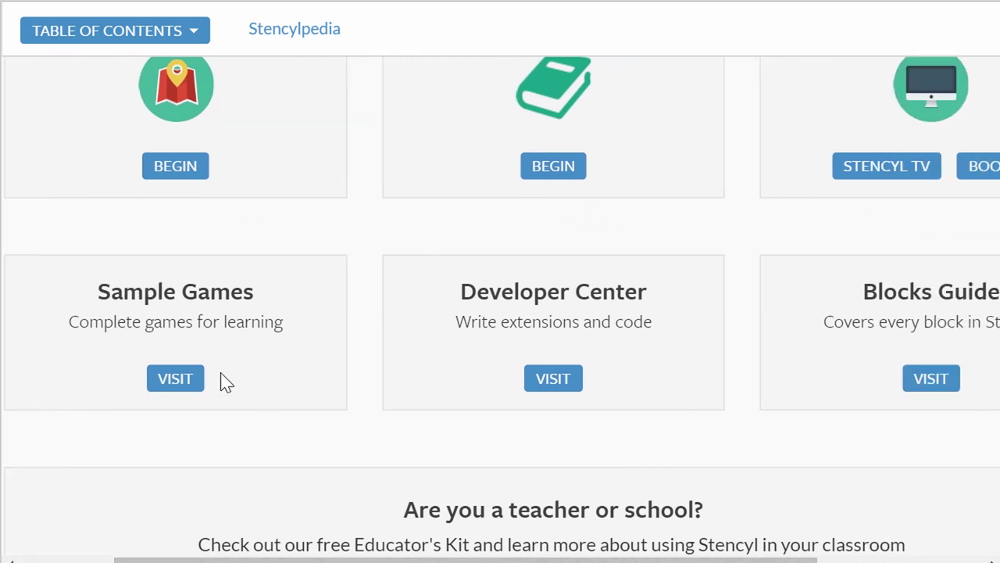
{"action": "scroll", "coordinate": [668, 543], "scroll_direction": "right", "scroll_amount": 1}
{"action": "scroll", "coordinate": [699, 523], "scroll_direction": "up", "scroll_amount": 3}
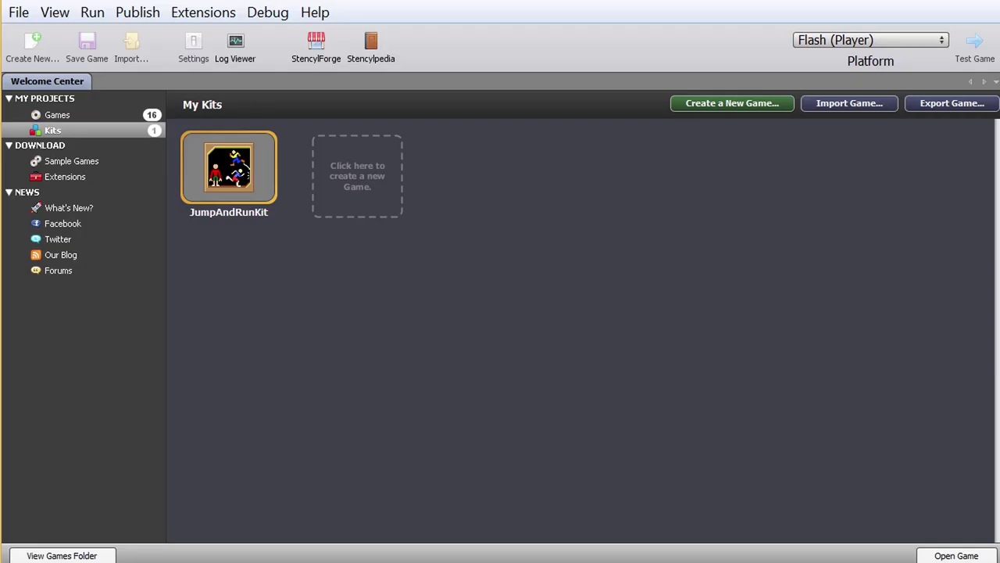
Open the StencylForge marketplace in the Stencyl application and show its Home page.
{"action": "left_click", "coordinate": [316, 41]}
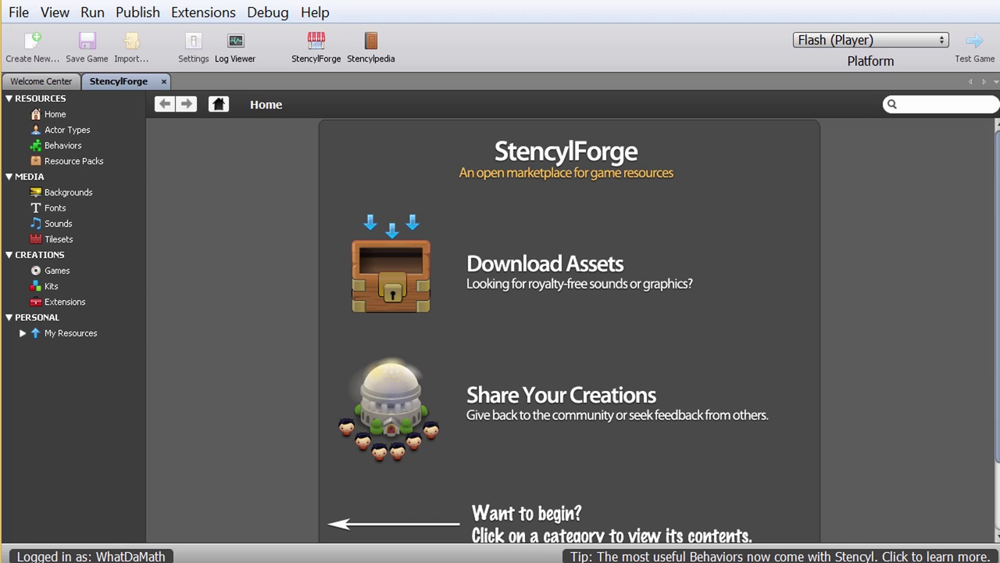
{"action": "left_click", "coordinate": [55, 114]}
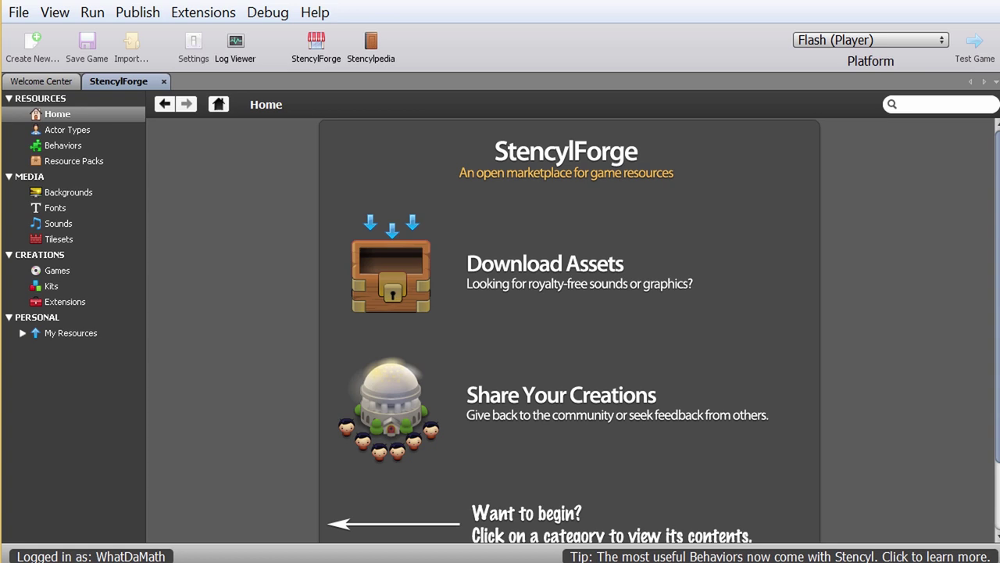
Browse the Most Useful actor types in StencylForge and look over the Pronger actor's details and comments.
{"action": "left_click", "coordinate": [67, 130]}
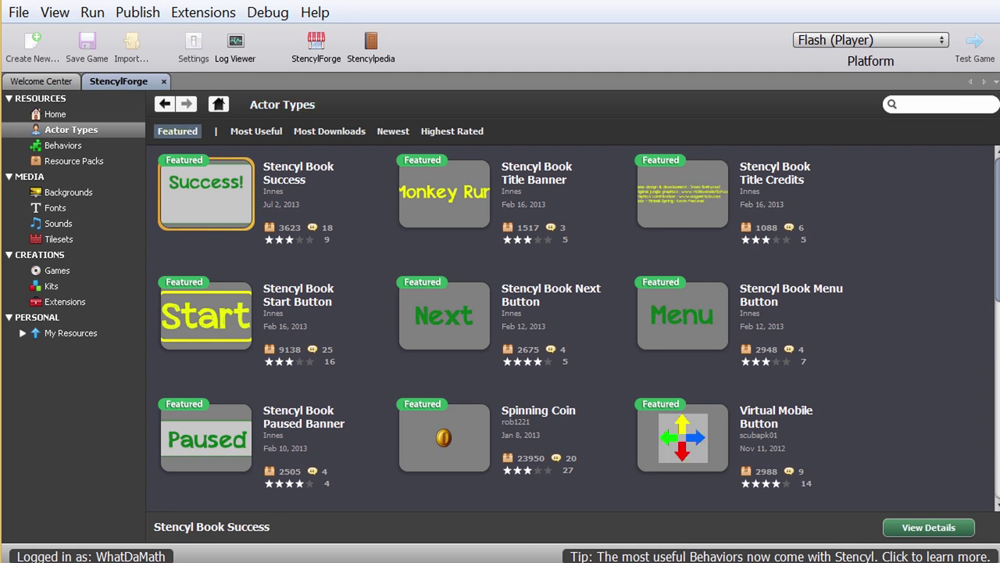
{"action": "left_click", "coordinate": [251, 131]}
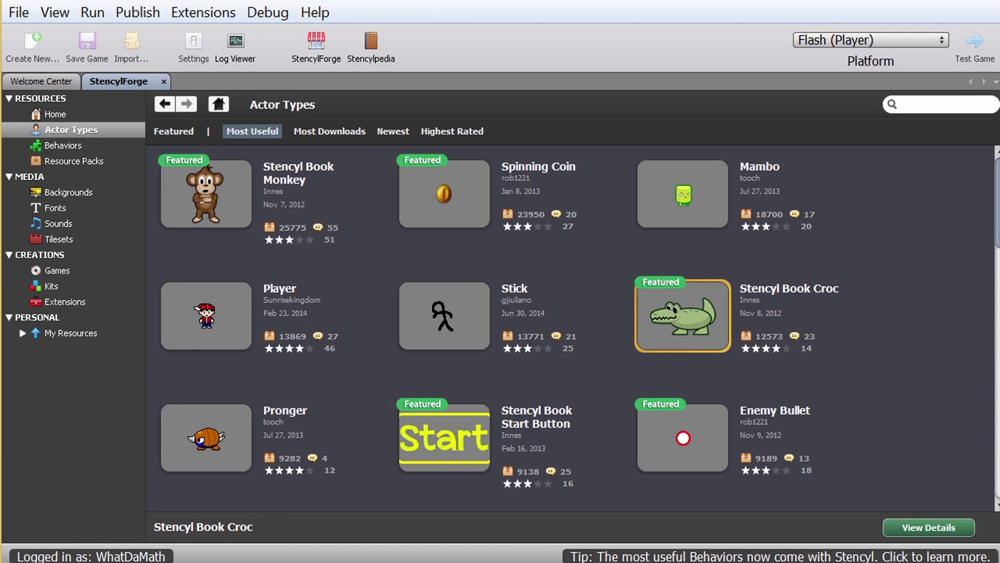
{"action": "scroll", "coordinate": [683, 316], "scroll_direction": "down", "scroll_amount": 3}
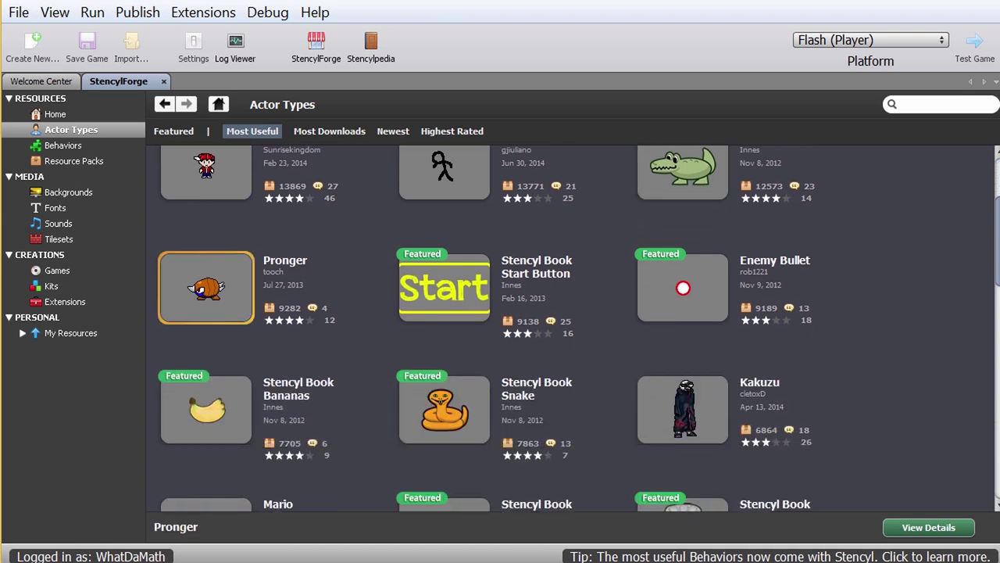
{"action": "left_click", "coordinate": [205, 281]}
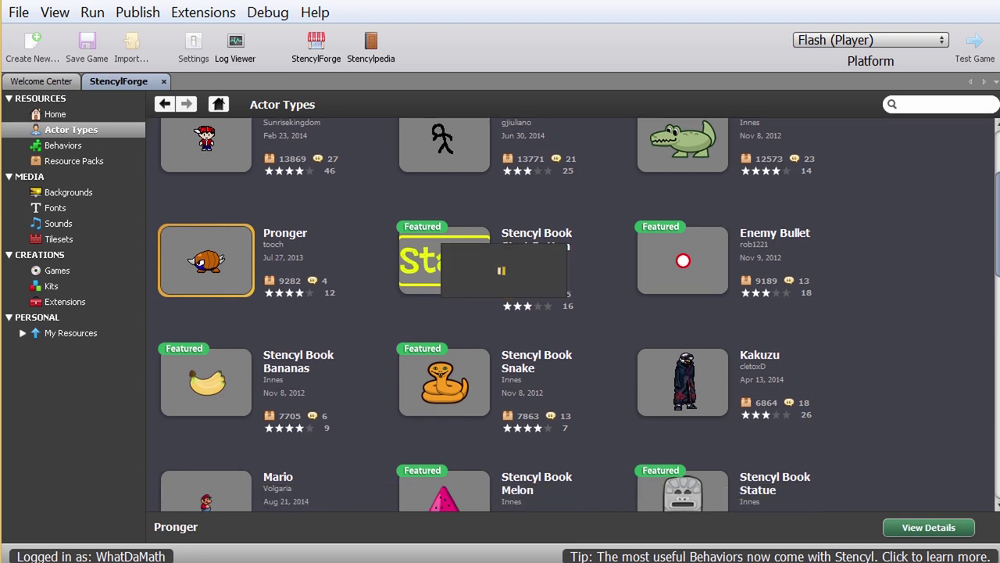
{"action": "scroll", "coordinate": [579, 329], "scroll_direction": "down", "scroll_amount": 2}
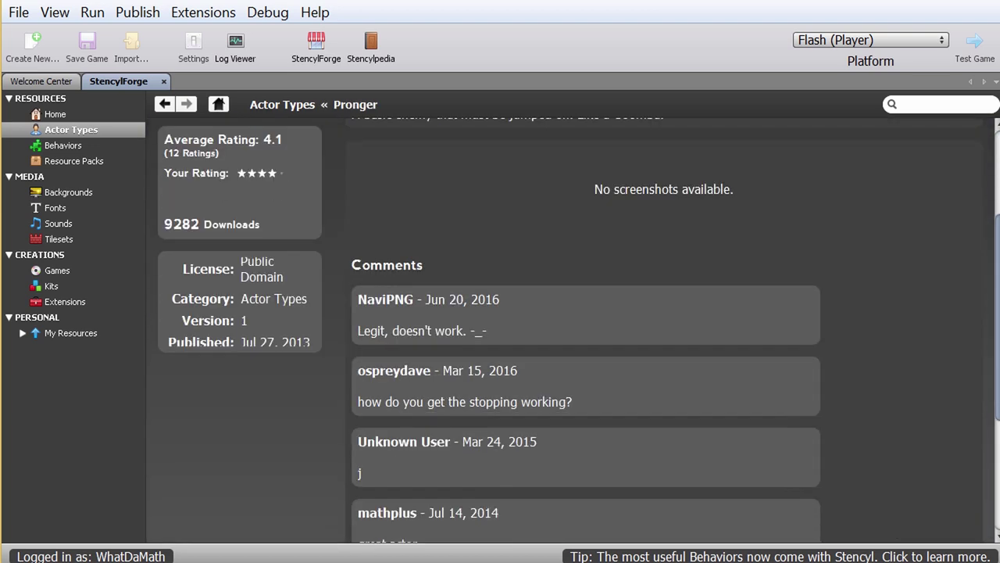
{"action": "scroll", "coordinate": [579, 329], "scroll_direction": "up", "scroll_amount": 3}
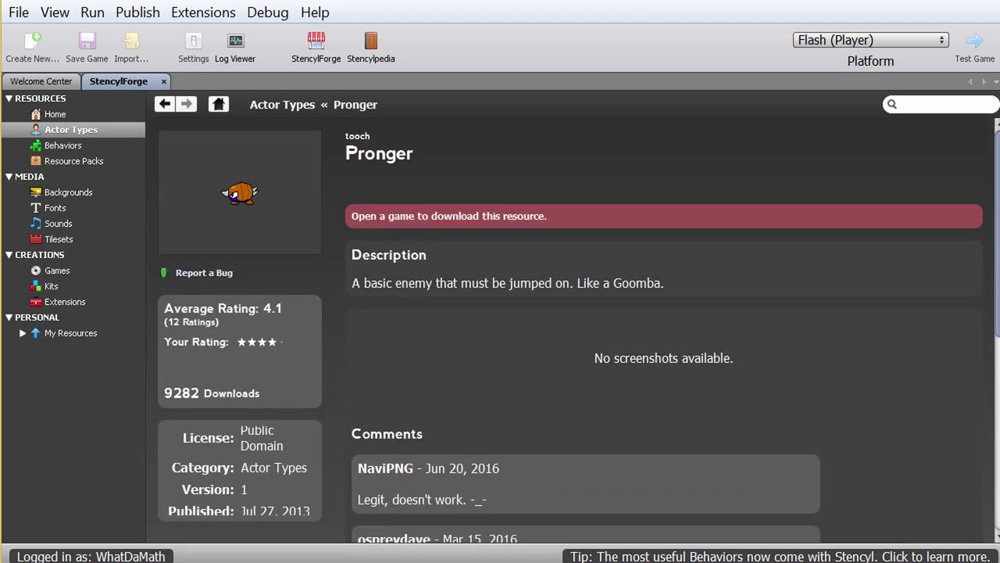
Return to the Featured actor types, look through them and select Stencyl Book Bananas.
{"action": "left_click", "coordinate": [55, 114]}
{"action": "left_click", "coordinate": [68, 130]}
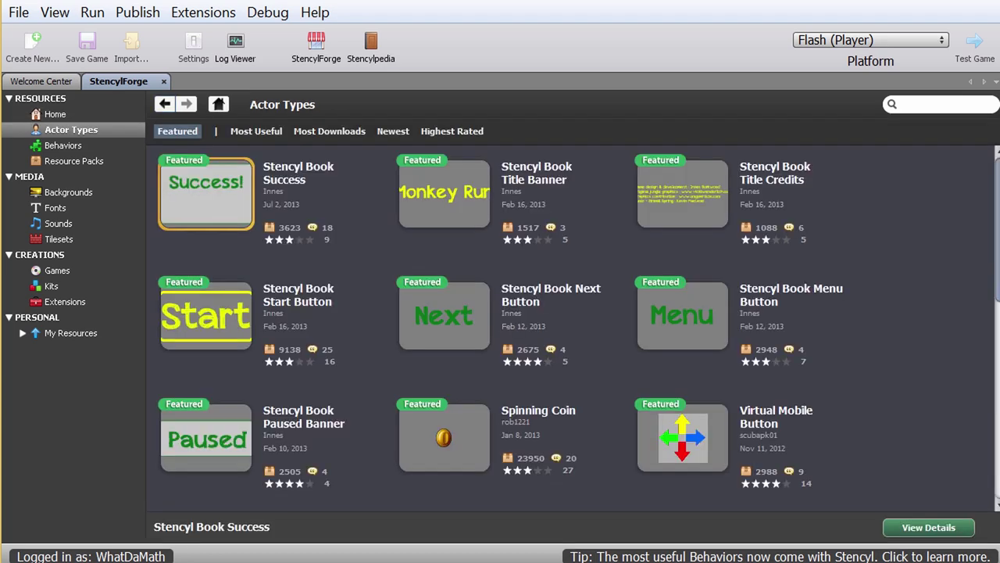
{"action": "scroll", "coordinate": [580, 328], "scroll_direction": "down", "scroll_amount": 7}
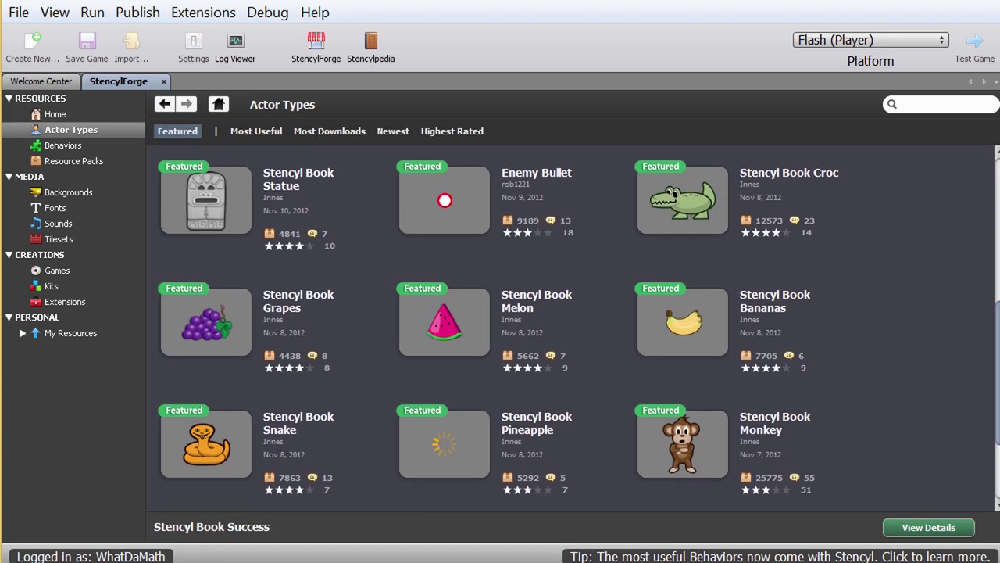
{"action": "left_click", "coordinate": [683, 304]}
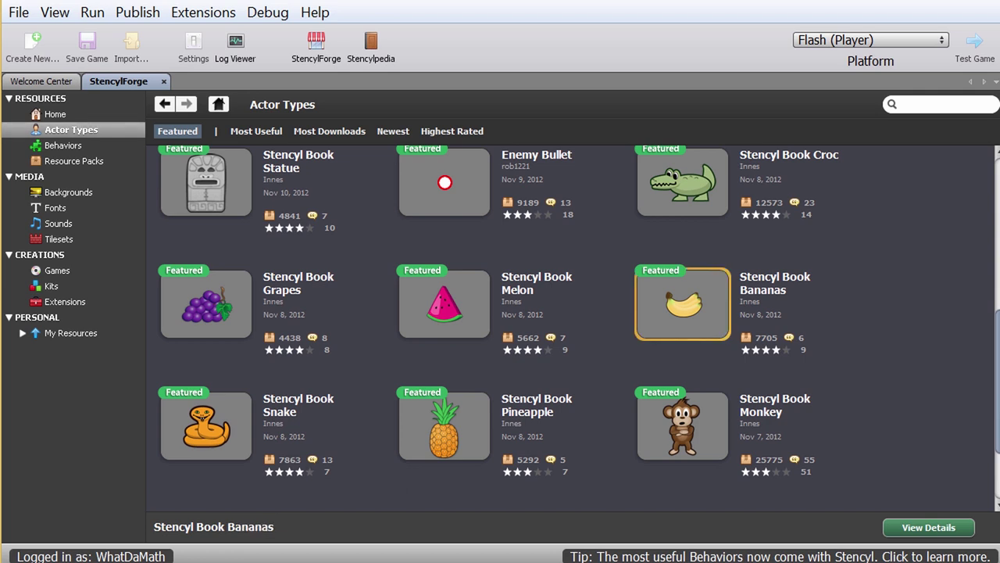
Look through the Featured behaviors in StencylForge and open the details of Door Behavior.
{"action": "left_click", "coordinate": [67, 145]}
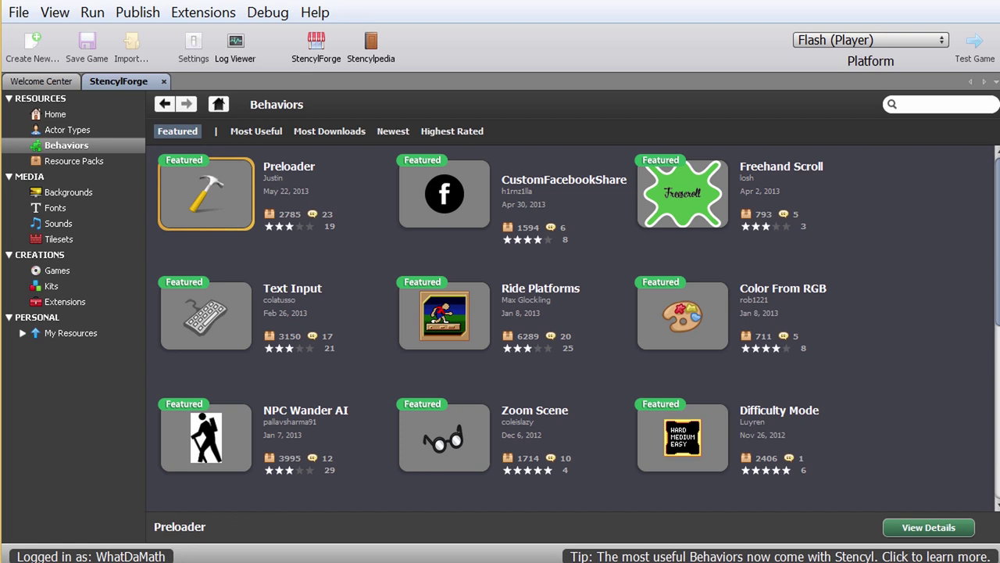
{"action": "scroll", "coordinate": [579, 328], "scroll_direction": "down", "scroll_amount": 3}
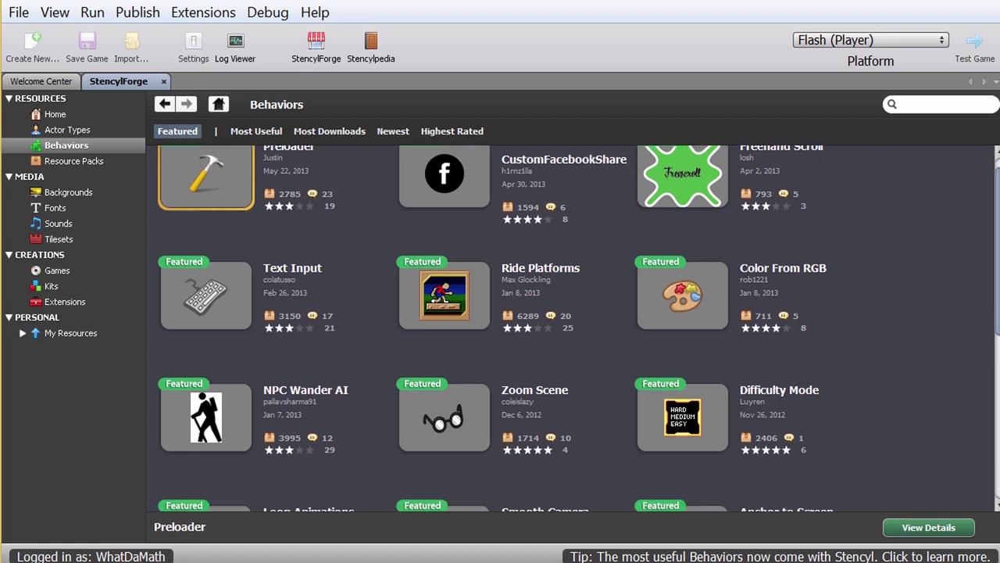
{"action": "scroll", "coordinate": [579, 329], "scroll_direction": "down", "scroll_amount": 3}
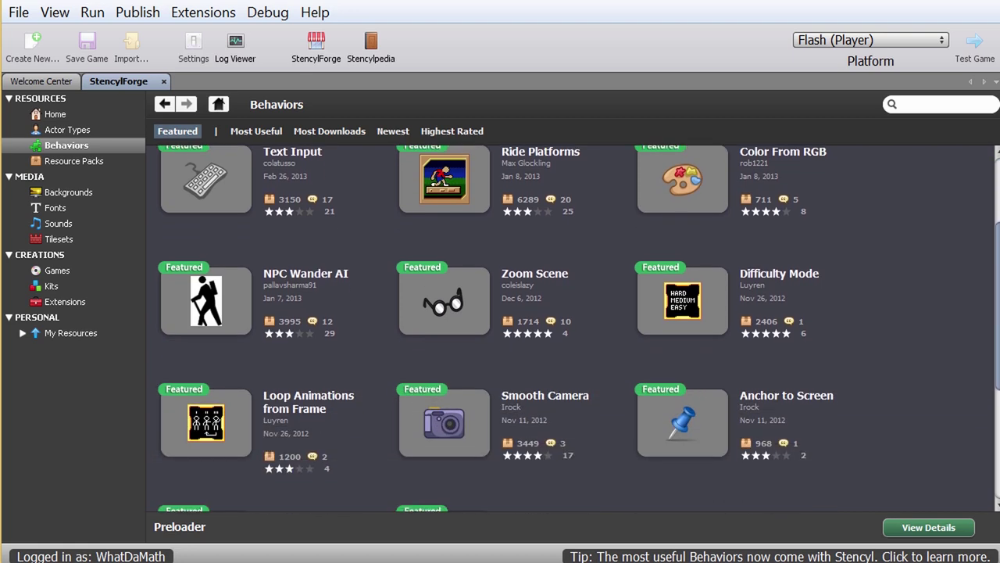
{"action": "scroll", "coordinate": [579, 328], "scroll_direction": "down", "scroll_amount": 3}
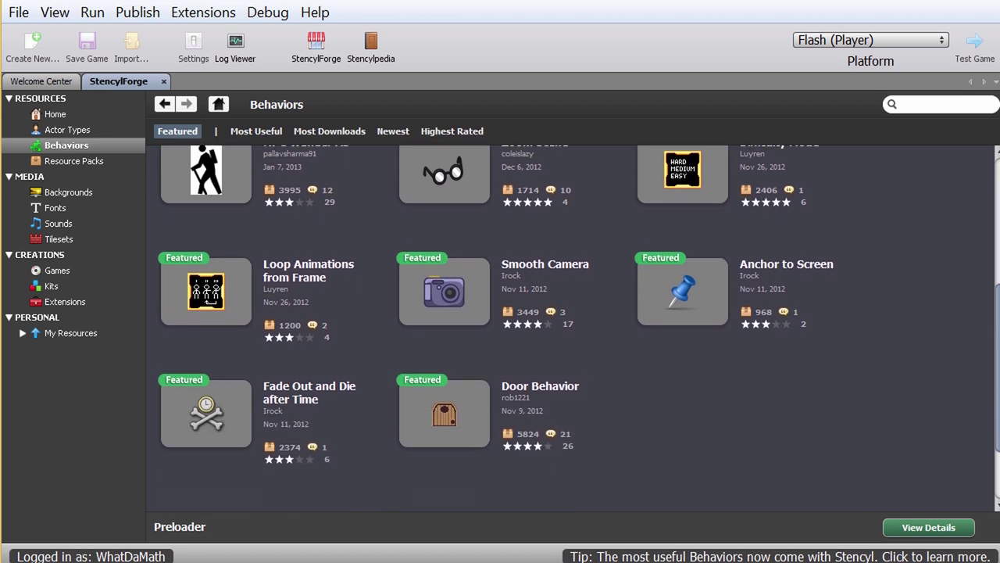
{"action": "left_click", "coordinate": [444, 412]}
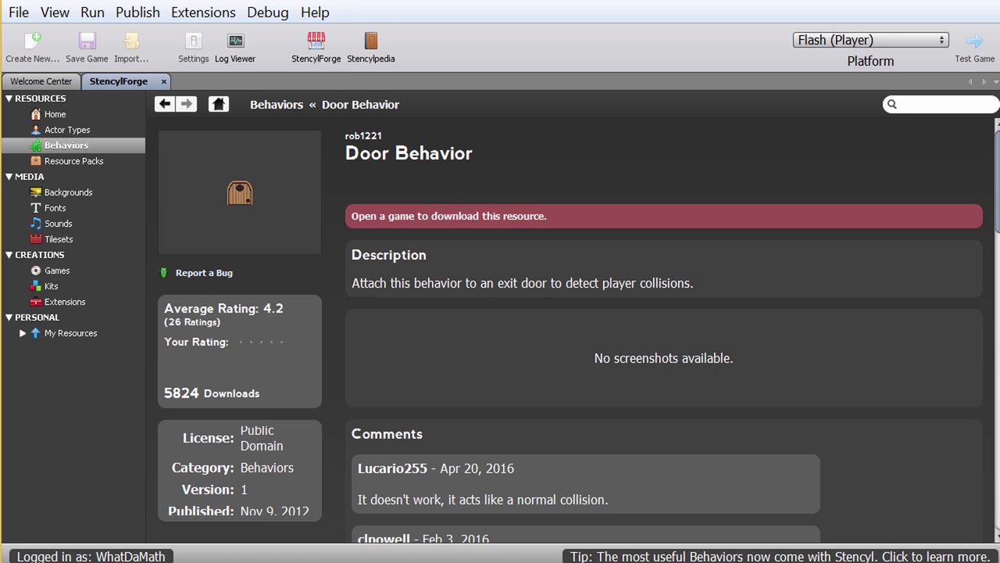
Browse the Most Useful resource packs and look over the details of the Space Shooter Action Pack.
{"action": "left_click", "coordinate": [78, 160]}
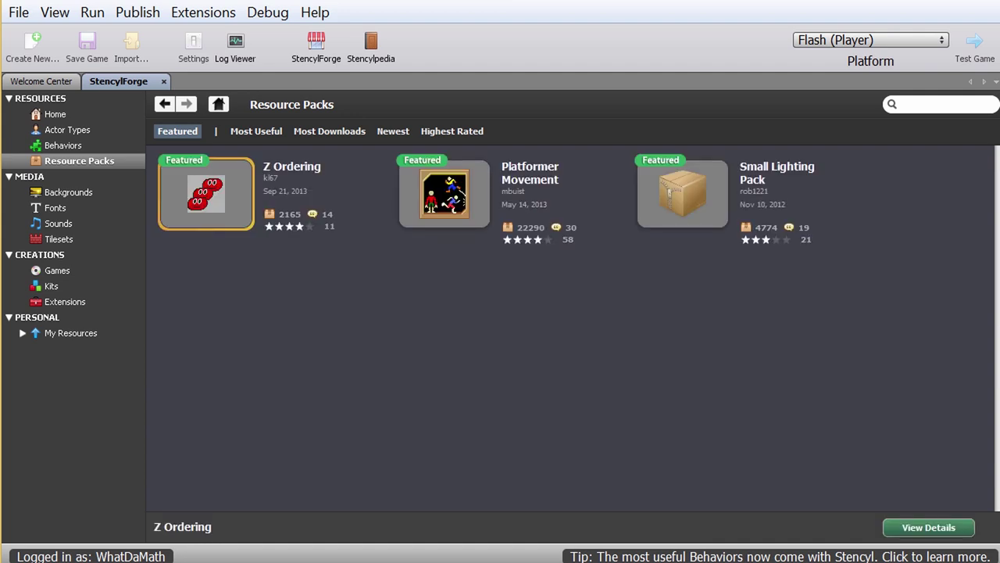
{"action": "left_click", "coordinate": [252, 131]}
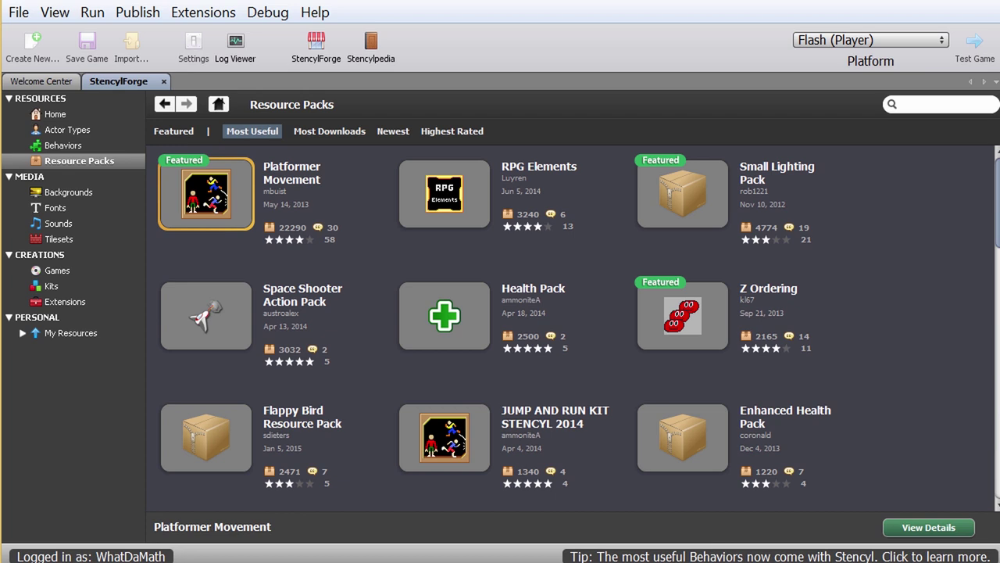
{"action": "left_click", "coordinate": [205, 315]}
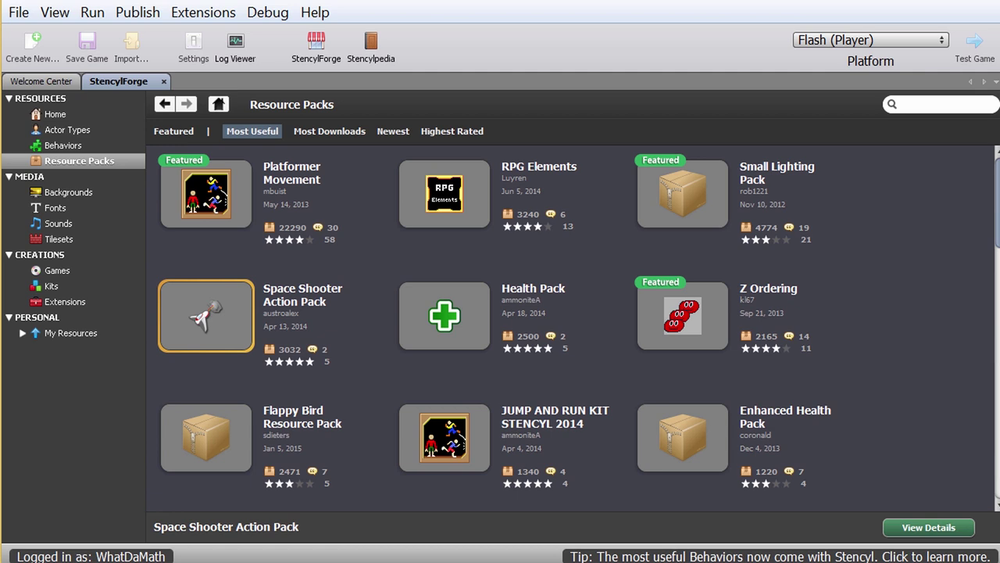
{"action": "scroll", "coordinate": [573, 314], "scroll_direction": "down", "scroll_amount": 1}
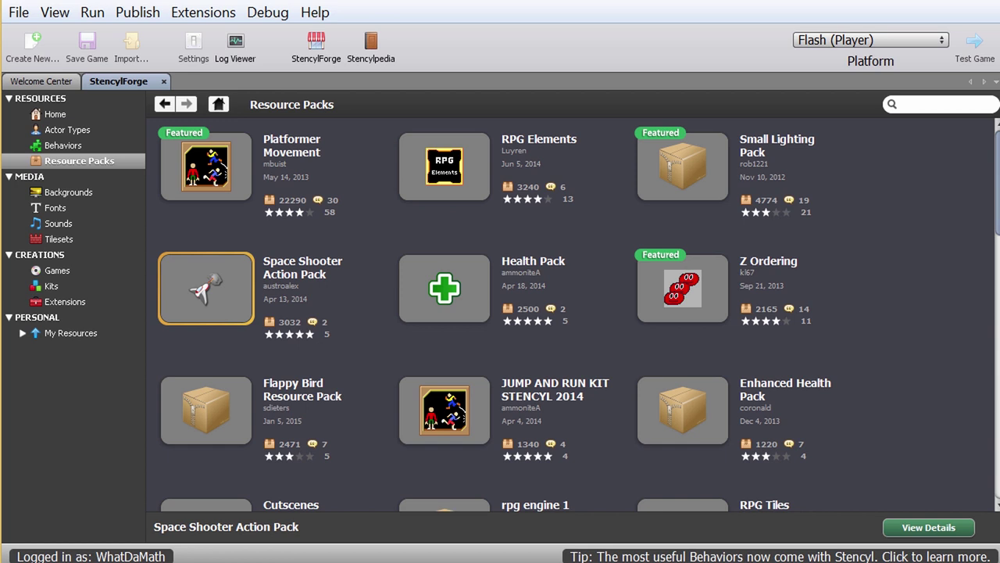
{"action": "key", "text": "Return"}
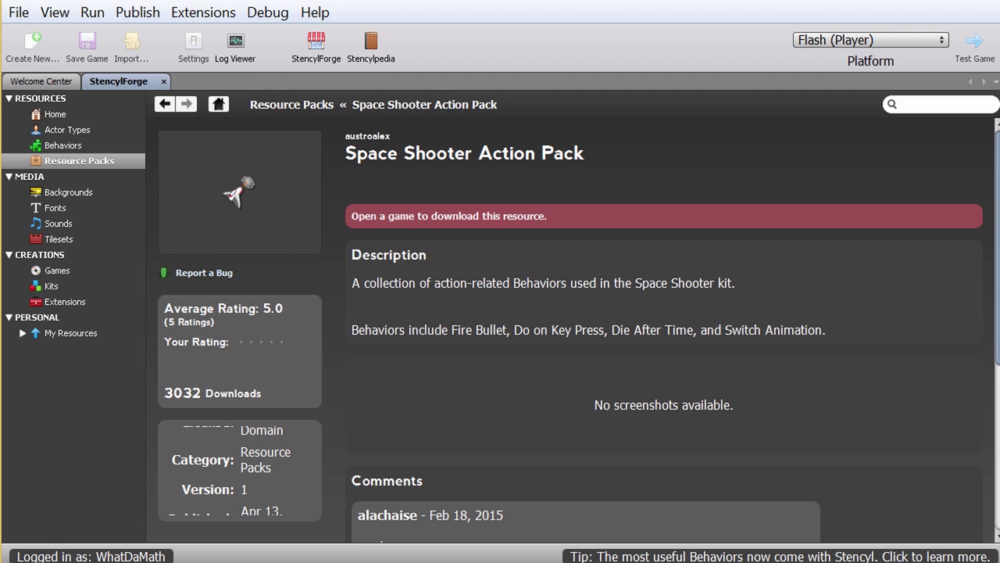
{"action": "scroll", "coordinate": [579, 328], "scroll_direction": "down", "scroll_amount": 6}
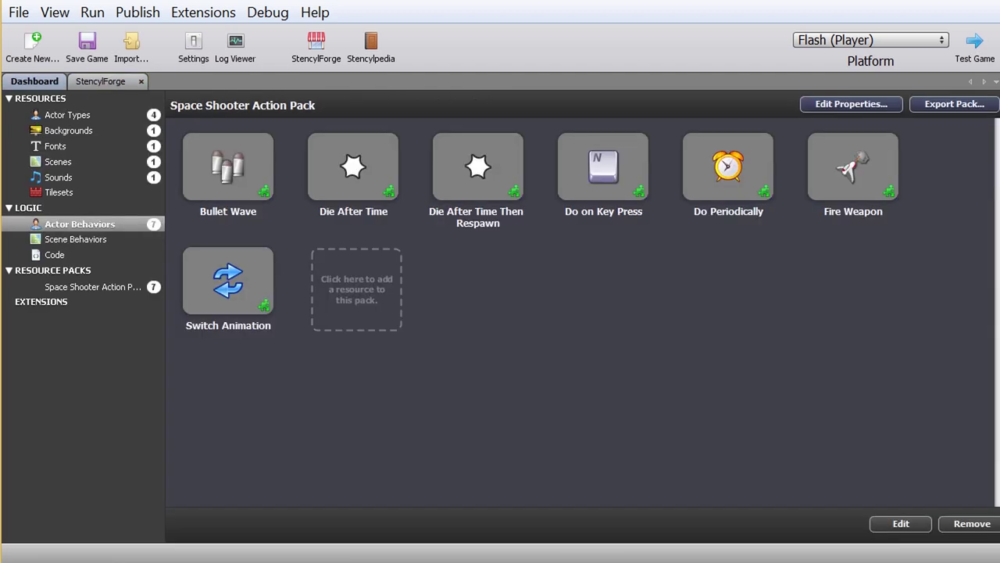
Look over the Space Shooter Action Pack's behaviors, including Bullet Wave, Fire Weapon and Switch Animation, and view the game's backgrounds.
{"action": "left_click", "coordinate": [229, 165]}
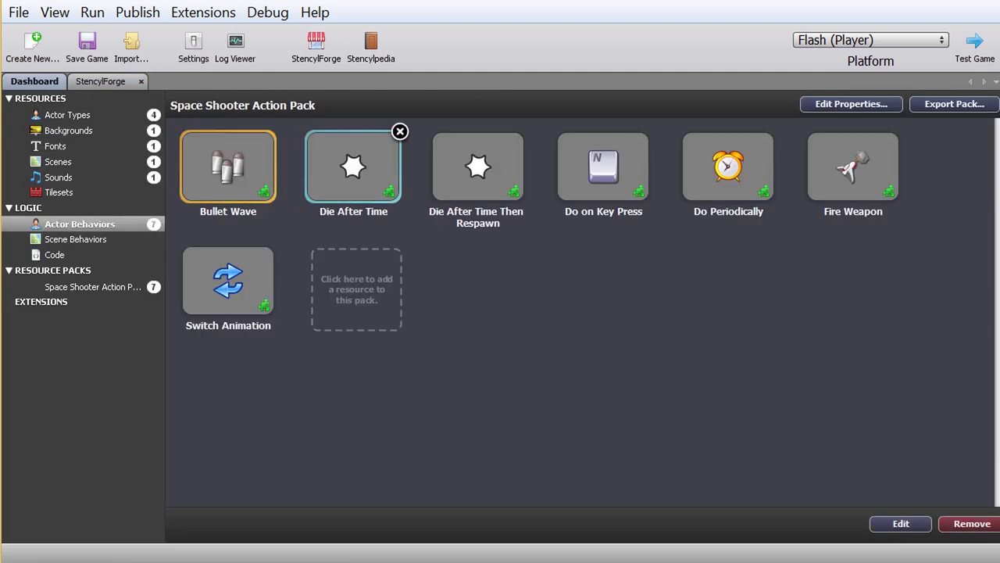
{"action": "left_click", "coordinate": [353, 165]}
{"action": "left_click", "coordinate": [479, 166]}
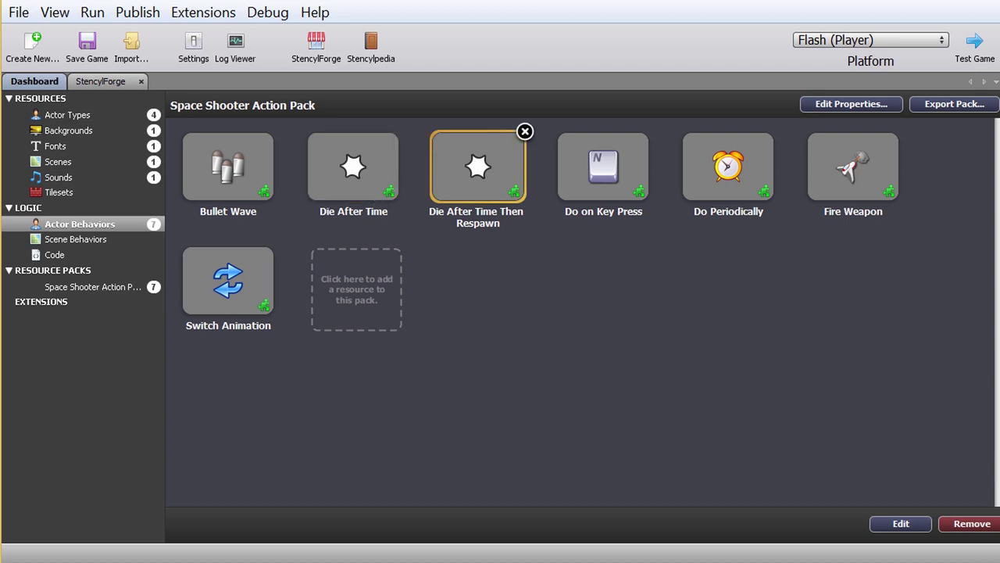
{"action": "left_click", "coordinate": [853, 165]}
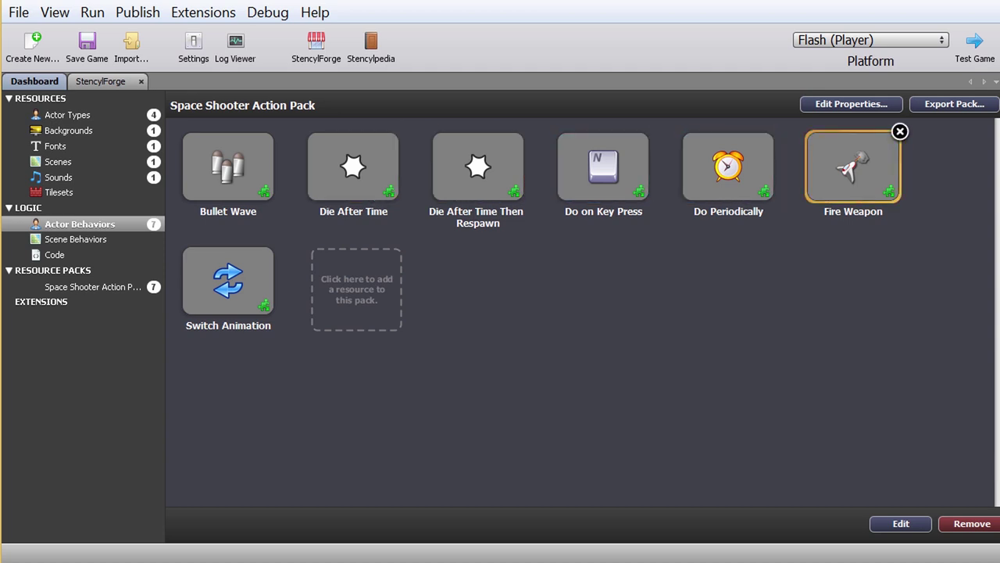
{"action": "left_click", "coordinate": [228, 166]}
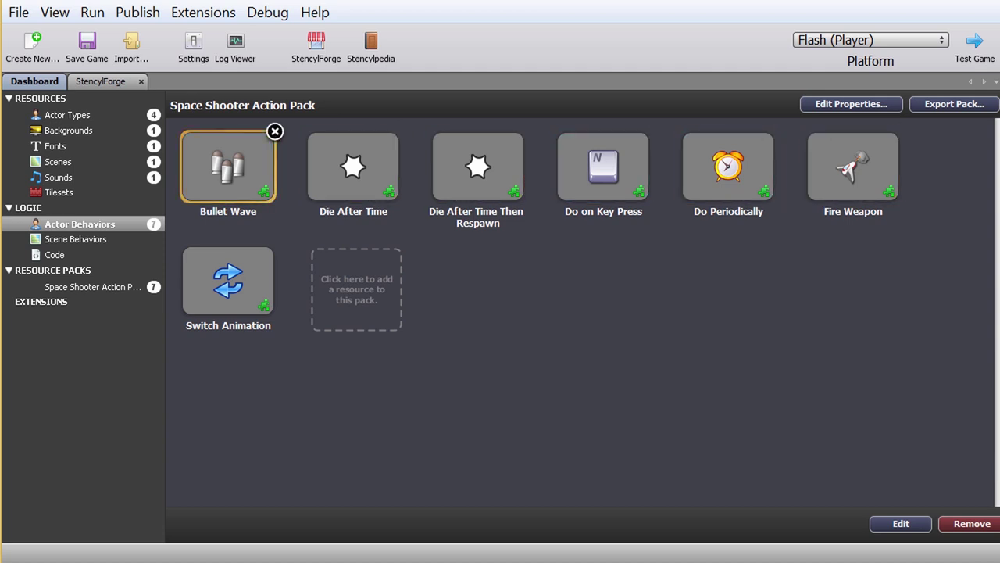
{"action": "left_click", "coordinate": [228, 280]}
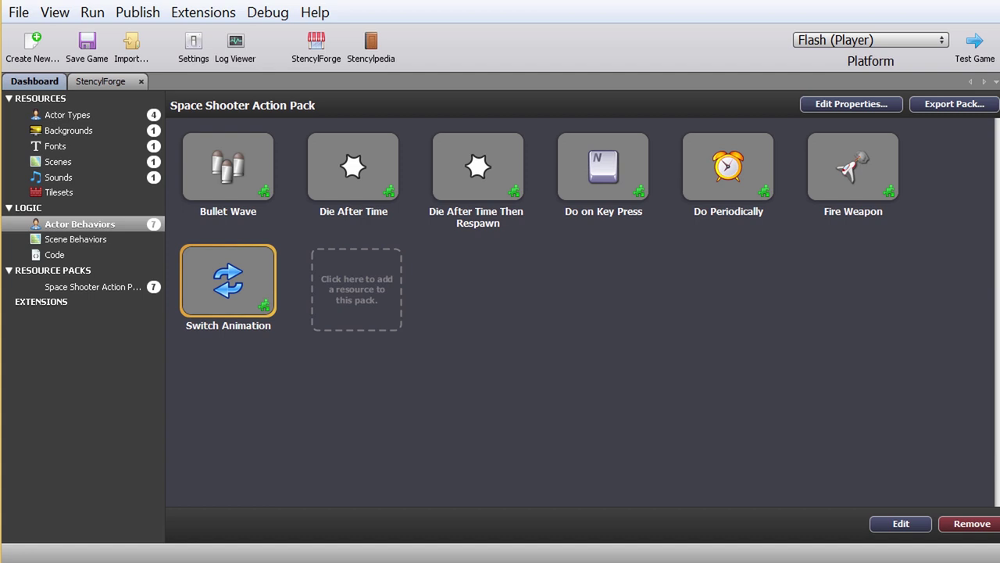
{"action": "left_click", "coordinate": [54, 146]}
{"action": "left_click", "coordinate": [69, 130]}
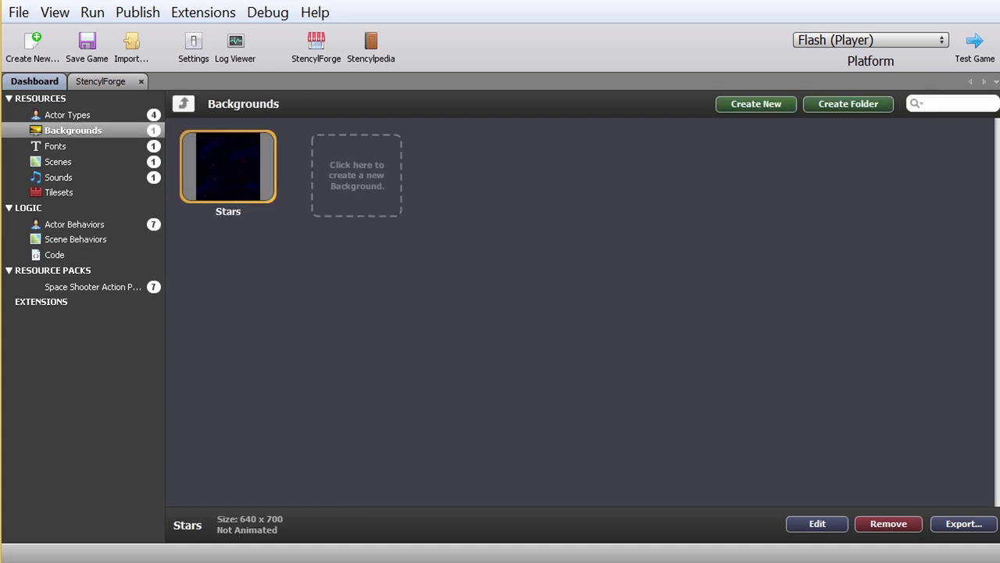
Return to StencylForge and look through its Featured backgrounds, selecting Universe and Deep Space.
{"action": "left_click", "coordinate": [100, 82]}
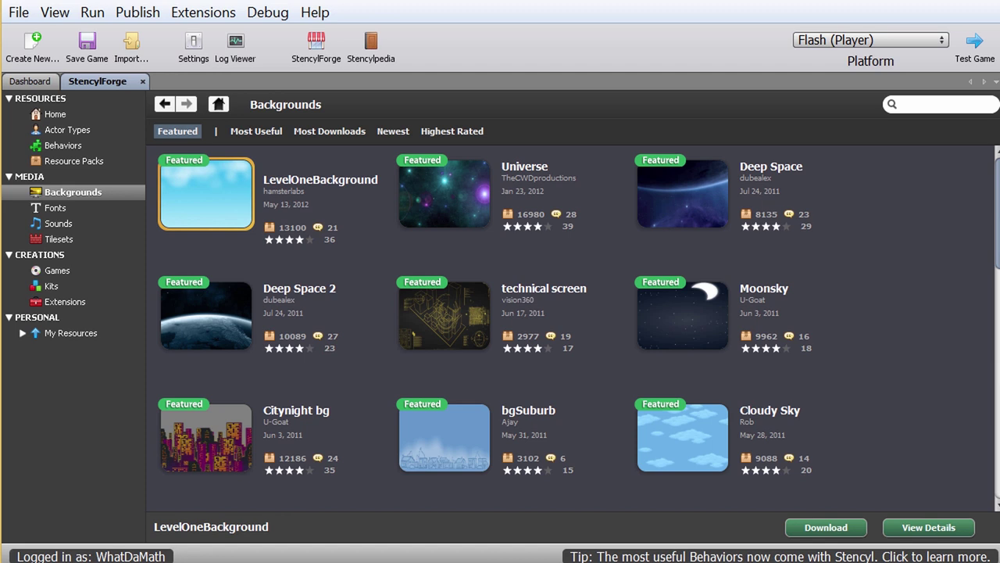
{"action": "left_click", "coordinate": [444, 193]}
{"action": "scroll", "coordinate": [444, 193], "scroll_direction": "down", "scroll_amount": 1}
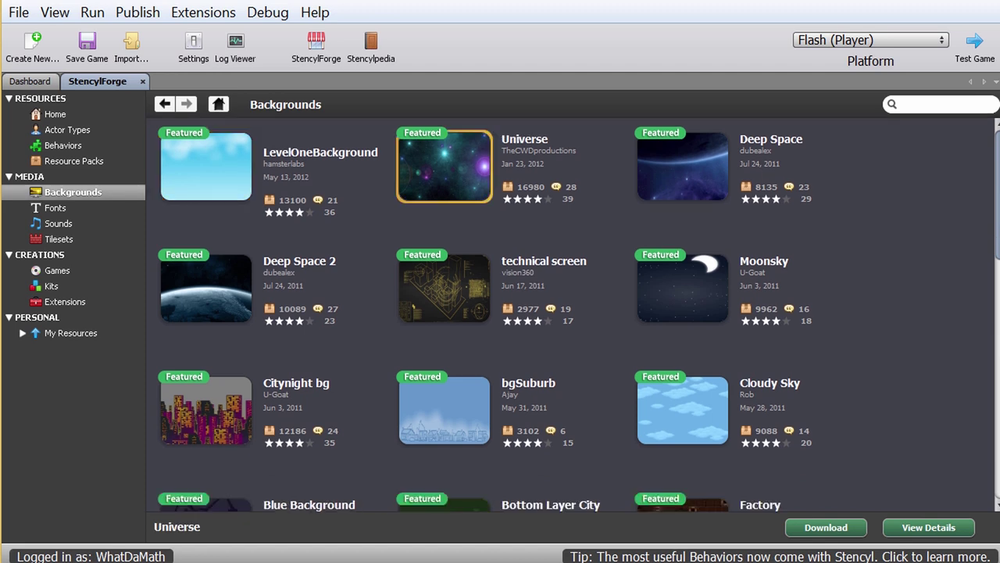
{"action": "left_click", "coordinate": [682, 166]}
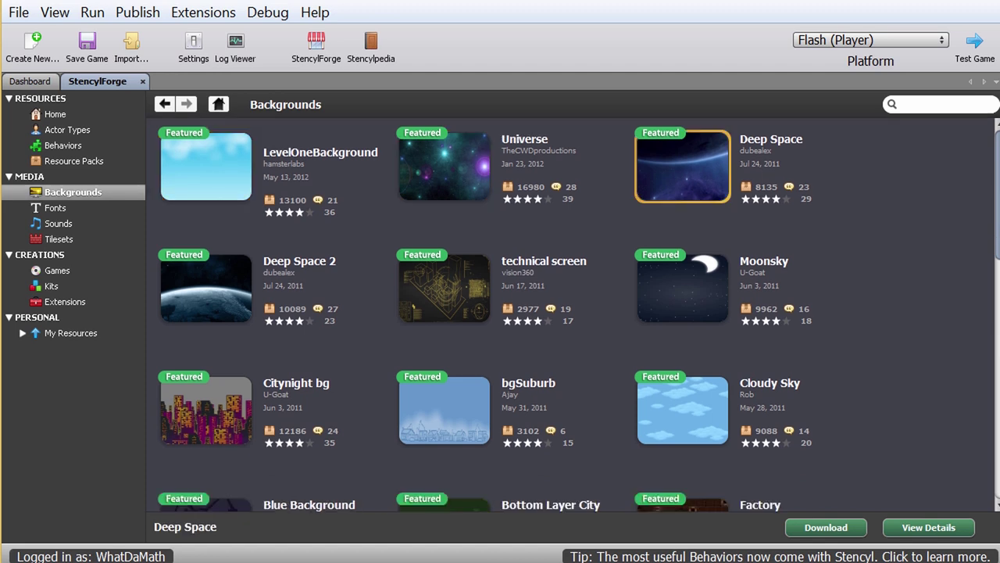
{"action": "scroll", "coordinate": [487, 315], "scroll_direction": "down", "scroll_amount": 3}
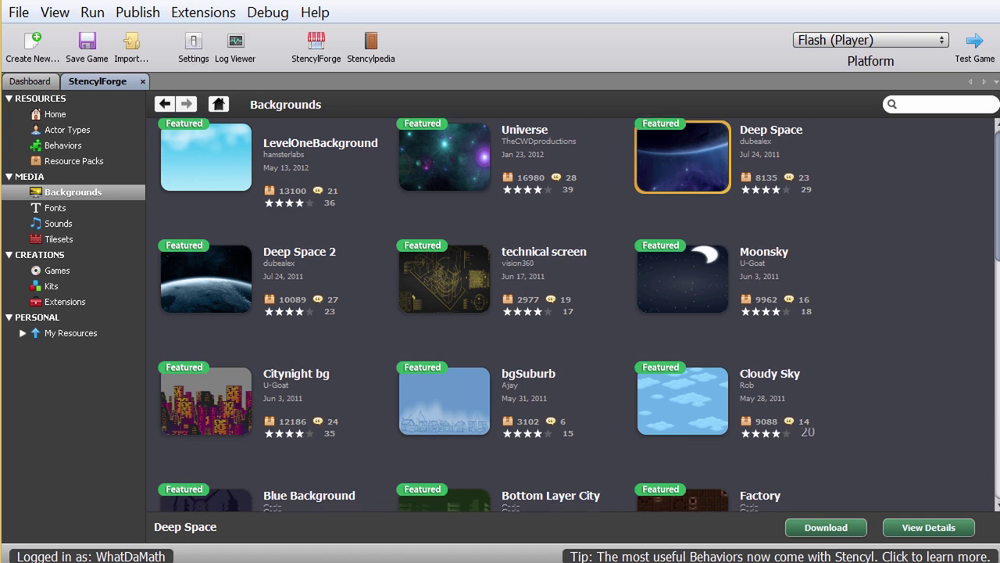
{"action": "scroll", "coordinate": [487, 314], "scroll_direction": "down", "scroll_amount": 6}
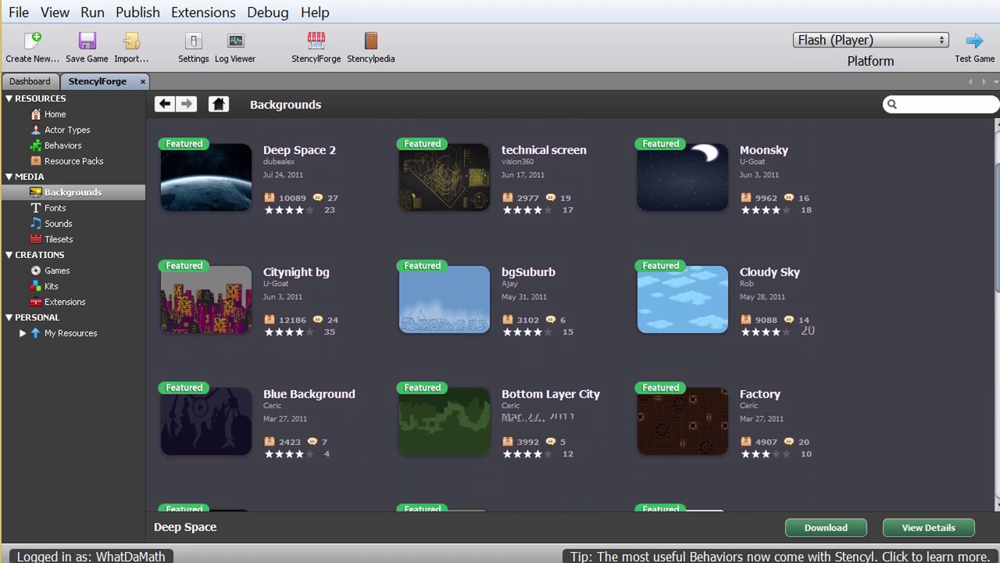
{"action": "scroll", "coordinate": [487, 314], "scroll_direction": "down", "scroll_amount": 2}
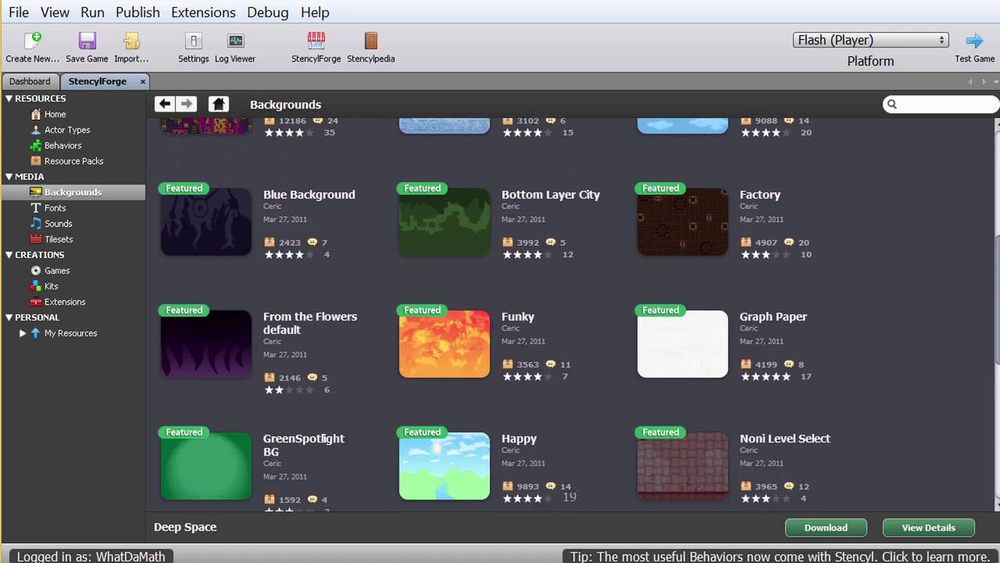
{"action": "scroll", "coordinate": [487, 314], "scroll_direction": "down", "scroll_amount": 2}
Open the details of the Universe background and show its second preview.
{"action": "scroll", "coordinate": [487, 314], "scroll_direction": "up", "scroll_amount": 12}
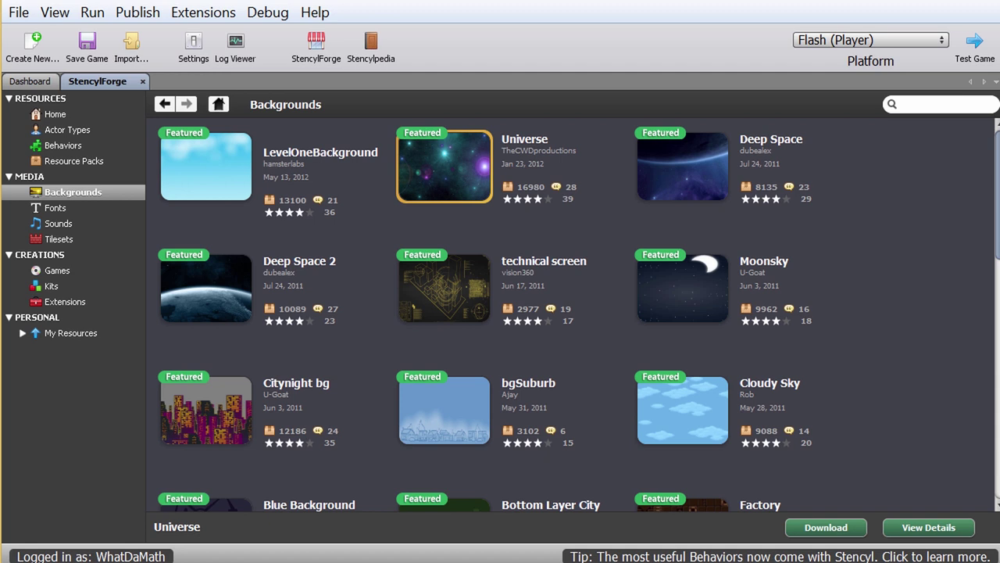
{"action": "double_click", "coordinate": [444, 166]}
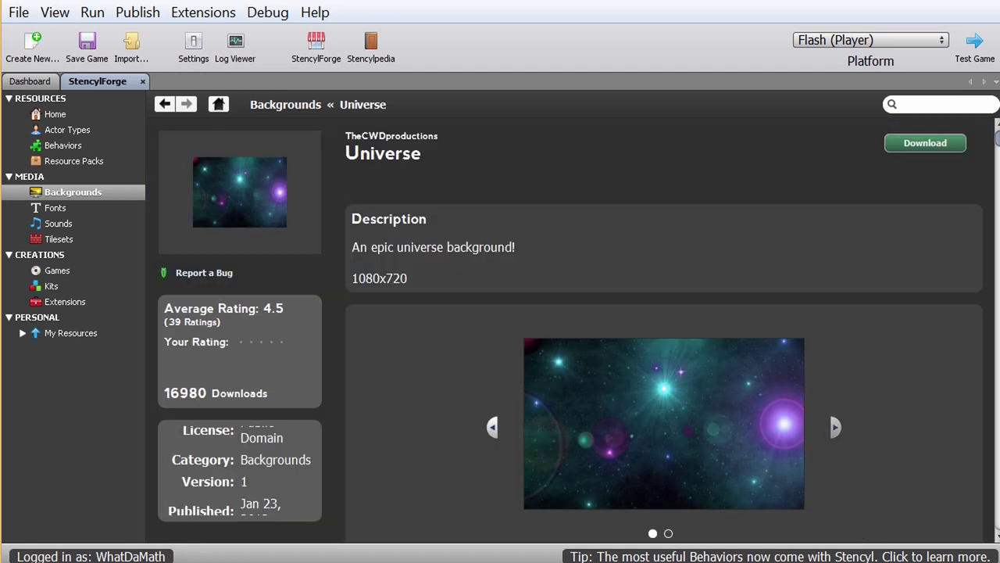
{"action": "left_click", "coordinate": [835, 427]}
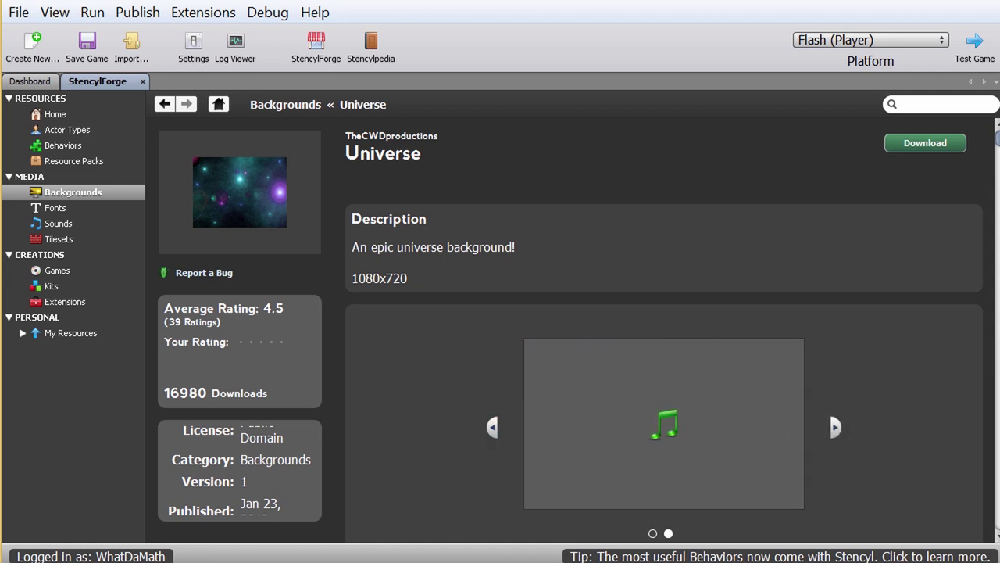
Show the Universe background's first preview and look through StencylForge's Featured fonts, selecting Tech and Minecraftia.
{"action": "left_click", "coordinate": [493, 427]}
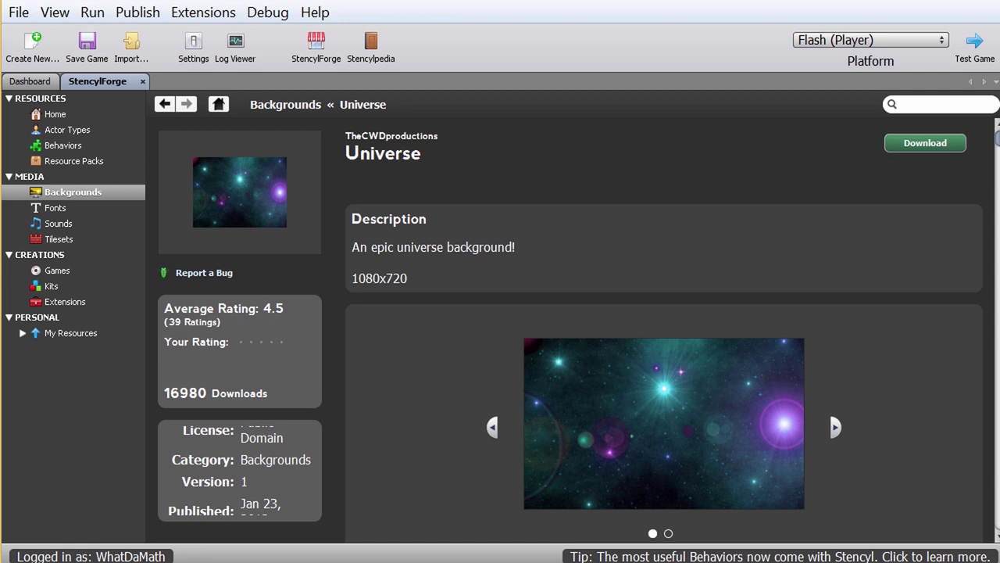
{"action": "left_click", "coordinate": [57, 208]}
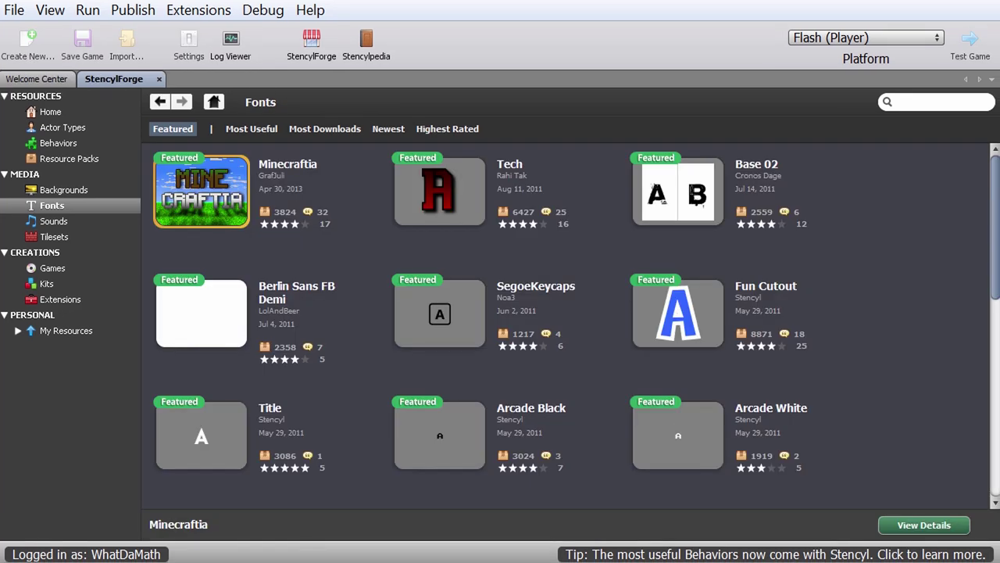
{"action": "left_click", "coordinate": [440, 191]}
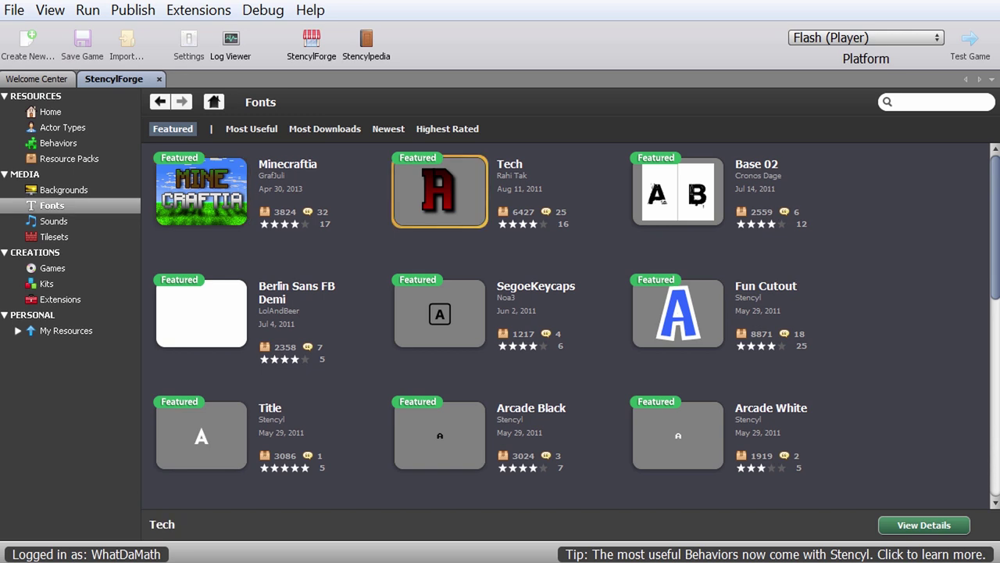
{"action": "left_click", "coordinate": [201, 191]}
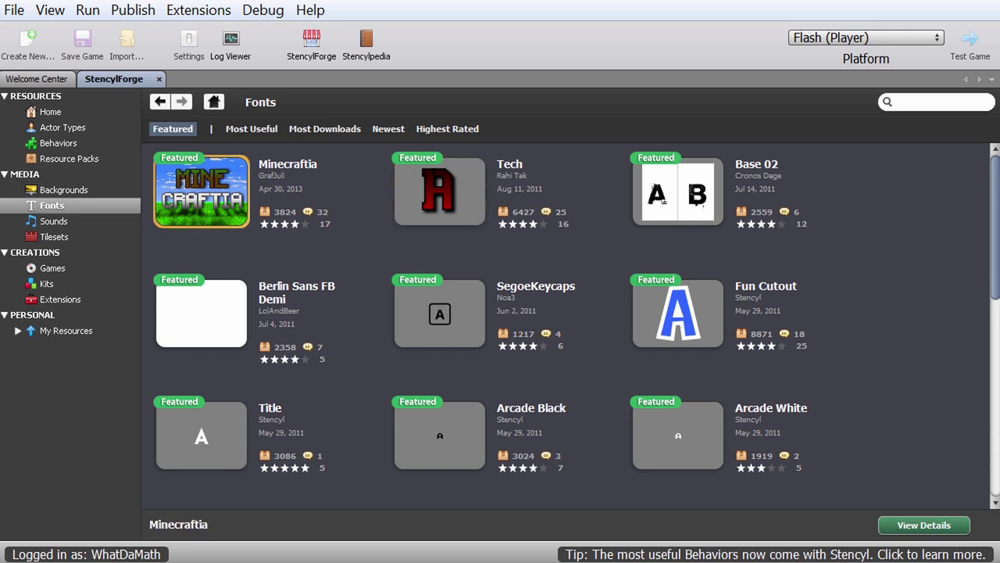
Look through the Featured sounds, selecting Close Dialog, Explosion, General Platformer Final Boss and Final Battle 2.
{"action": "left_click", "coordinate": [53, 220]}
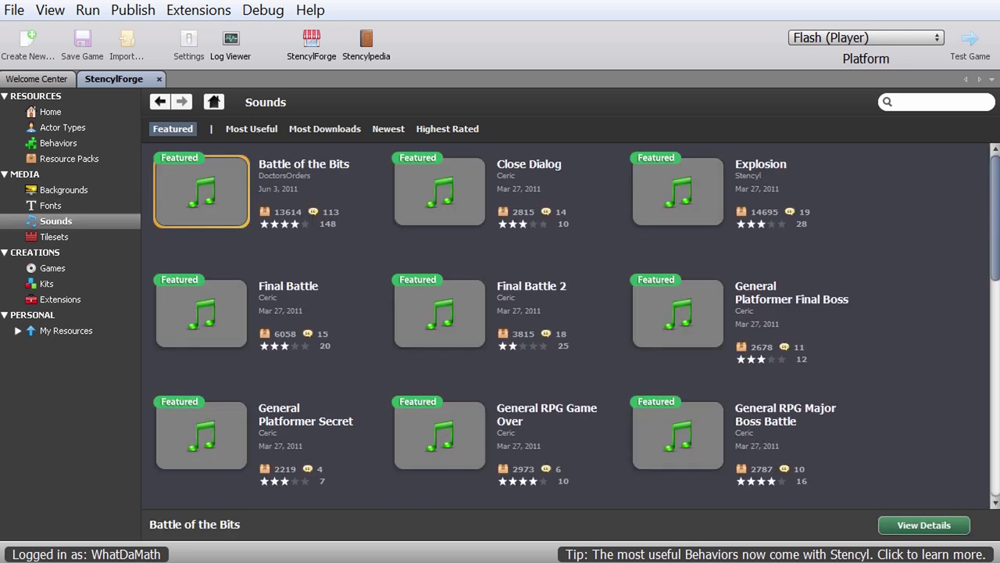
{"action": "left_click", "coordinate": [440, 191]}
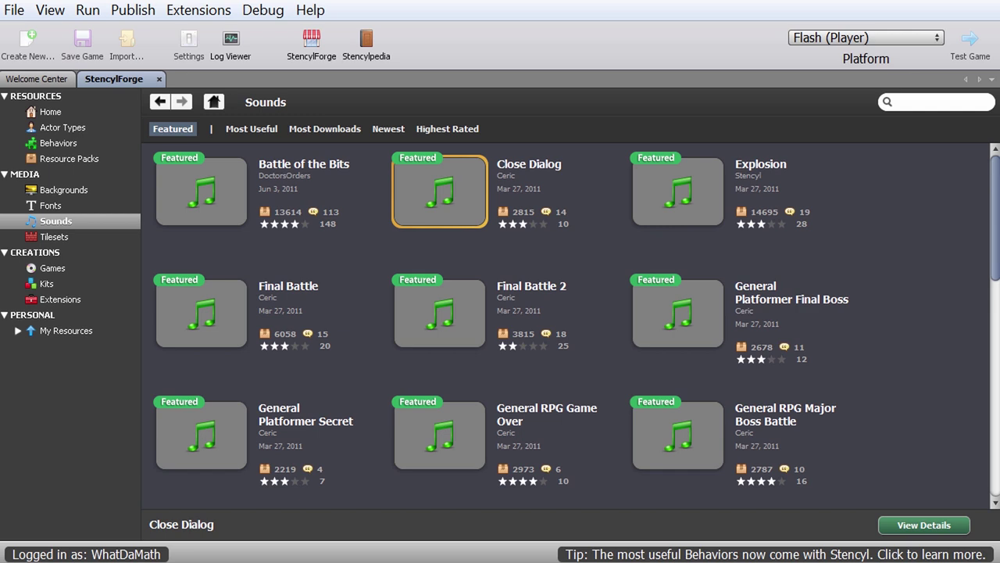
{"action": "left_click", "coordinate": [678, 191]}
{"action": "left_click", "coordinate": [678, 313]}
{"action": "left_click", "coordinate": [440, 313]}
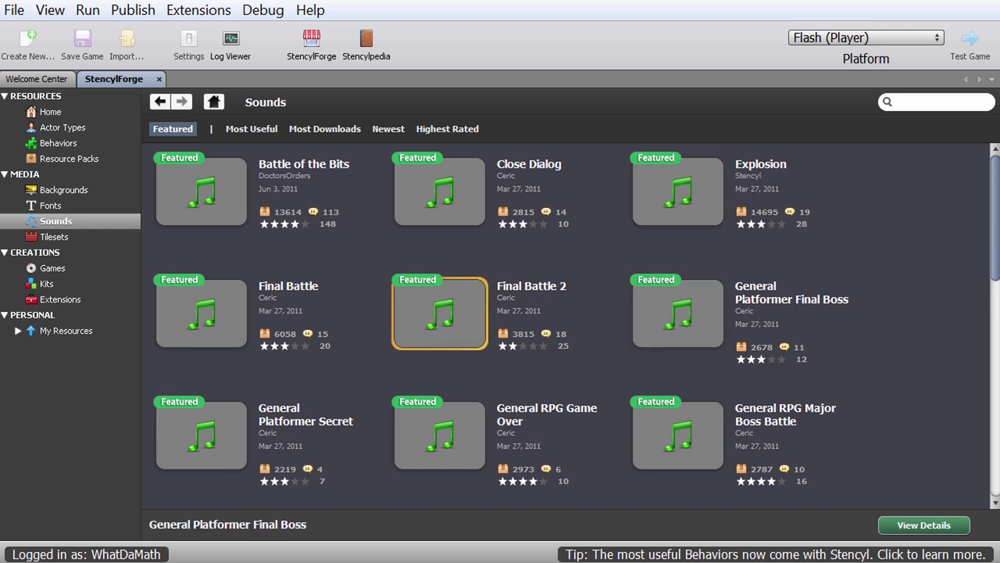
Browse the Featured tilesets through the whole list, selecting Simple Town and Blobs Mixed Grass Tileset.
{"action": "left_click", "coordinate": [54, 236]}
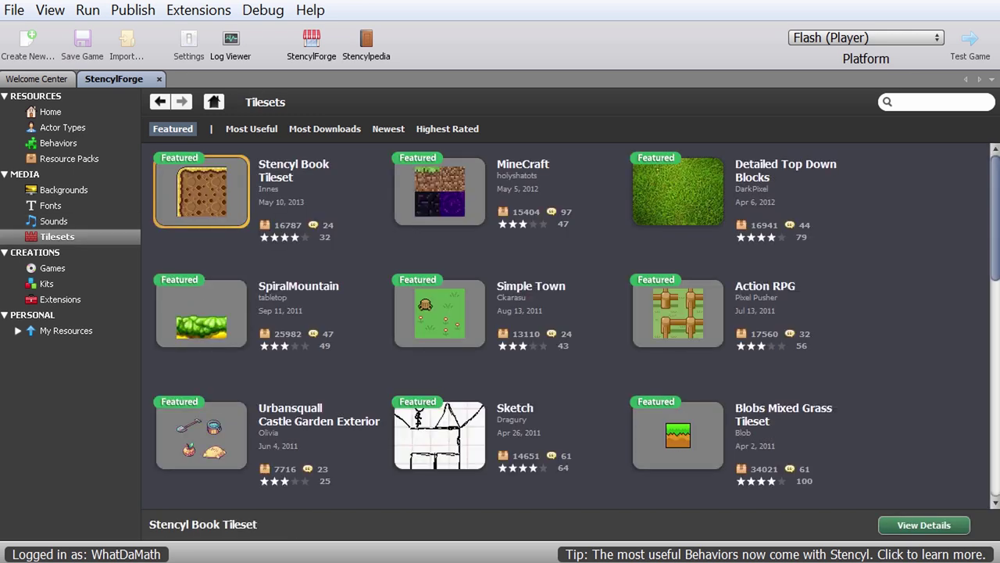
{"action": "left_click", "coordinate": [440, 312]}
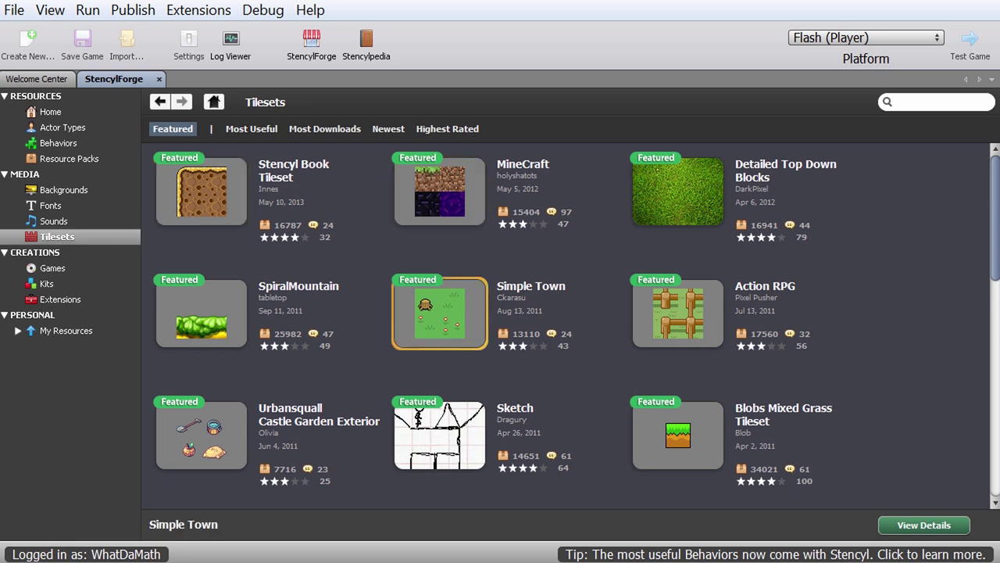
{"action": "scroll", "coordinate": [571, 326], "scroll_direction": "down", "scroll_amount": 5}
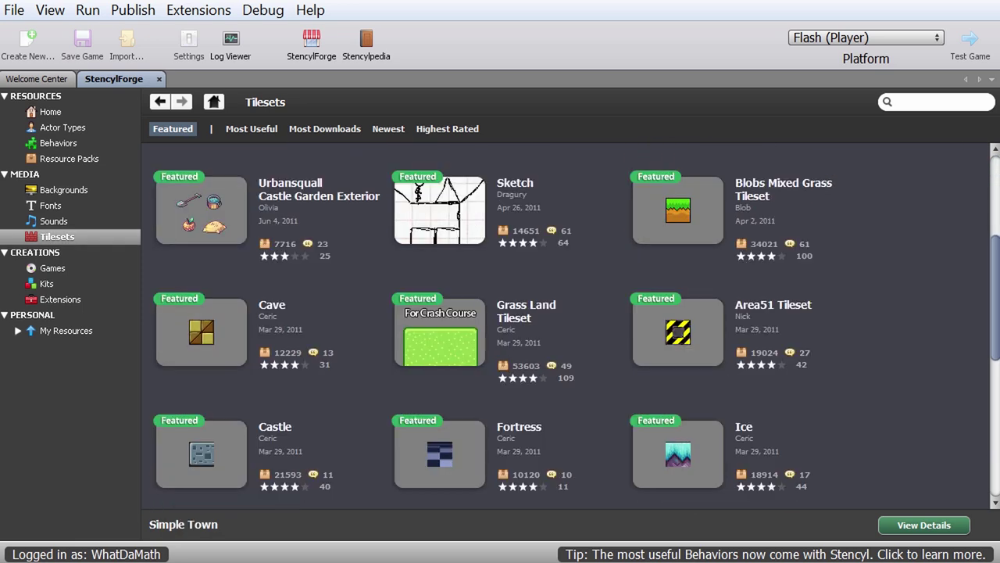
{"action": "left_click", "coordinate": [679, 209]}
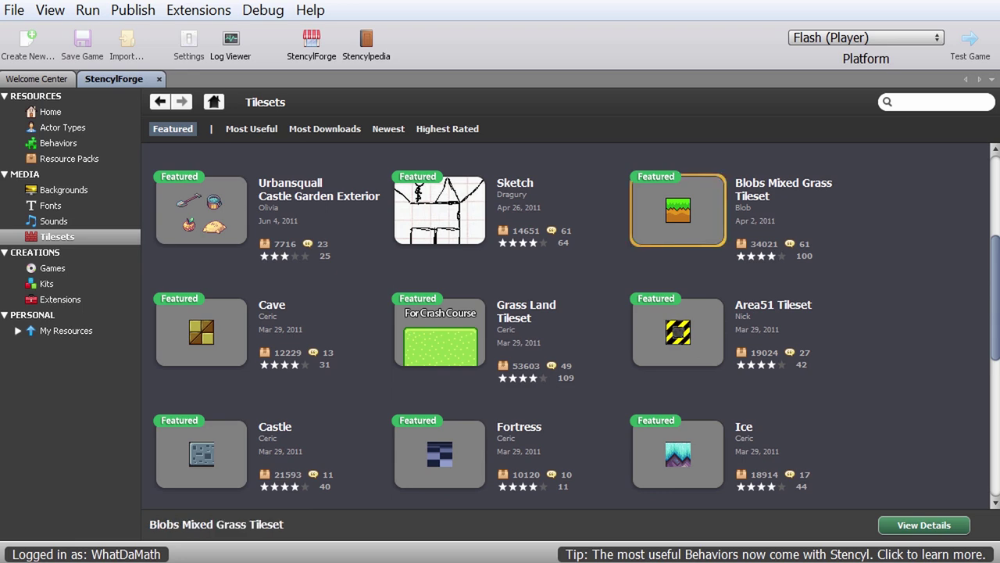
{"action": "scroll", "coordinate": [678, 209], "scroll_direction": "down", "scroll_amount": 5}
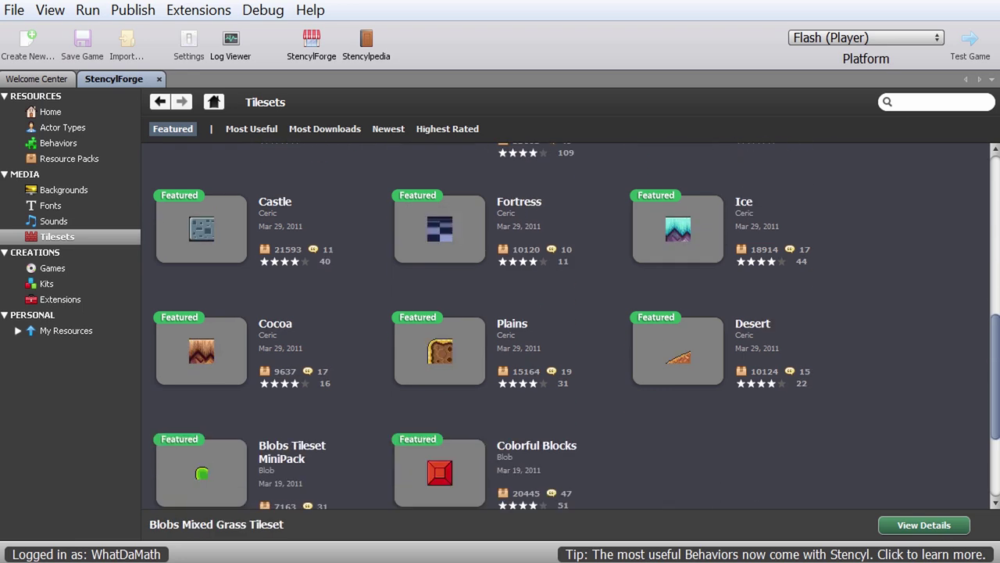
{"action": "scroll", "coordinate": [570, 326], "scroll_direction": "up", "scroll_amount": 7}
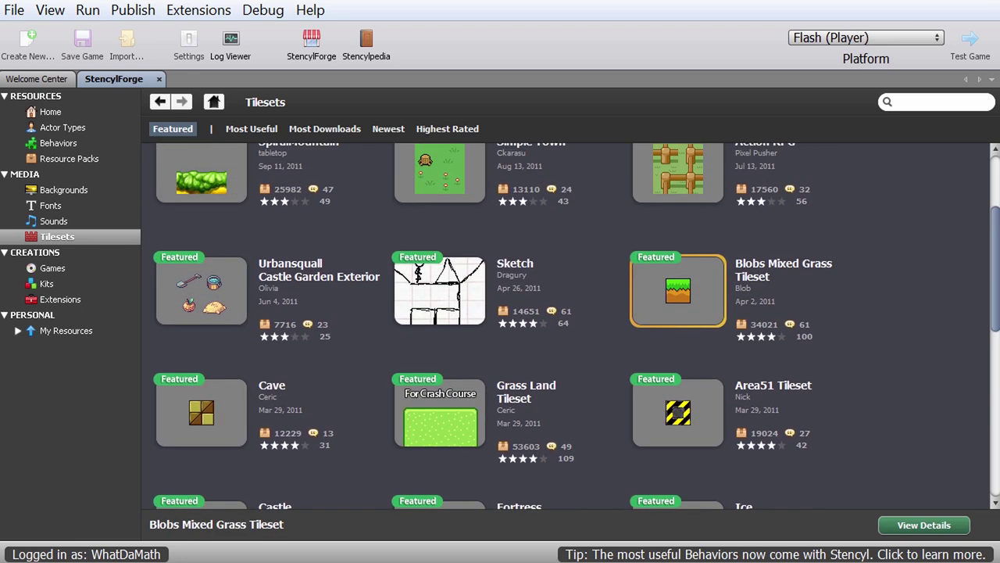
{"action": "scroll", "coordinate": [577, 327], "scroll_direction": "up", "scroll_amount": 3}
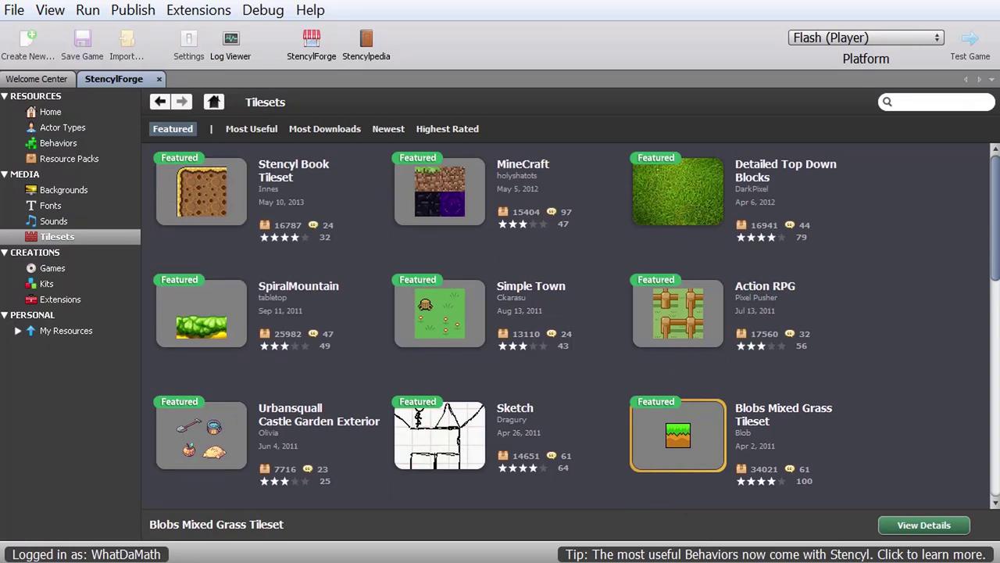
{"action": "scroll", "coordinate": [496, 313], "scroll_direction": "down", "scroll_amount": 3}
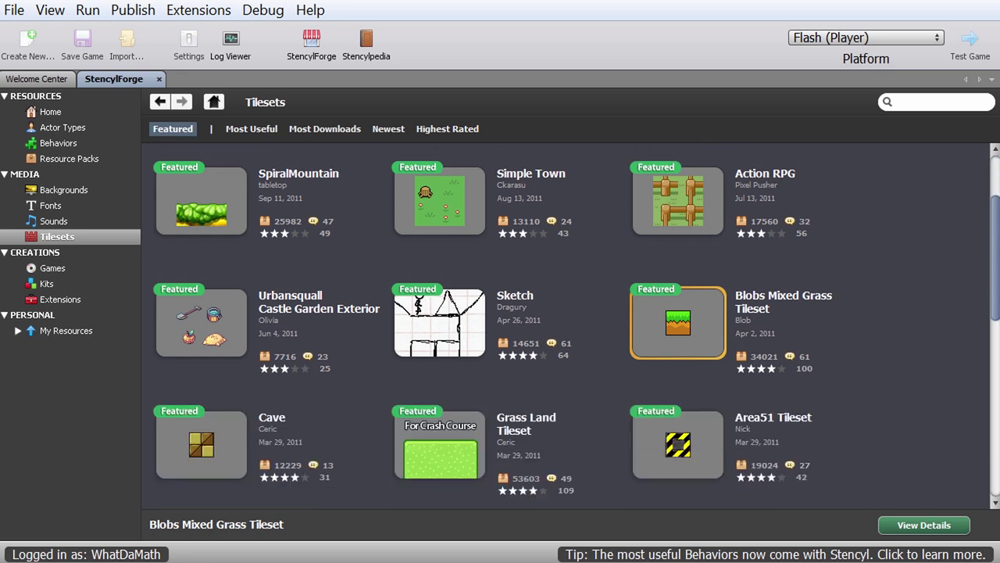
{"action": "scroll", "coordinate": [576, 327], "scroll_direction": "down", "scroll_amount": 6}
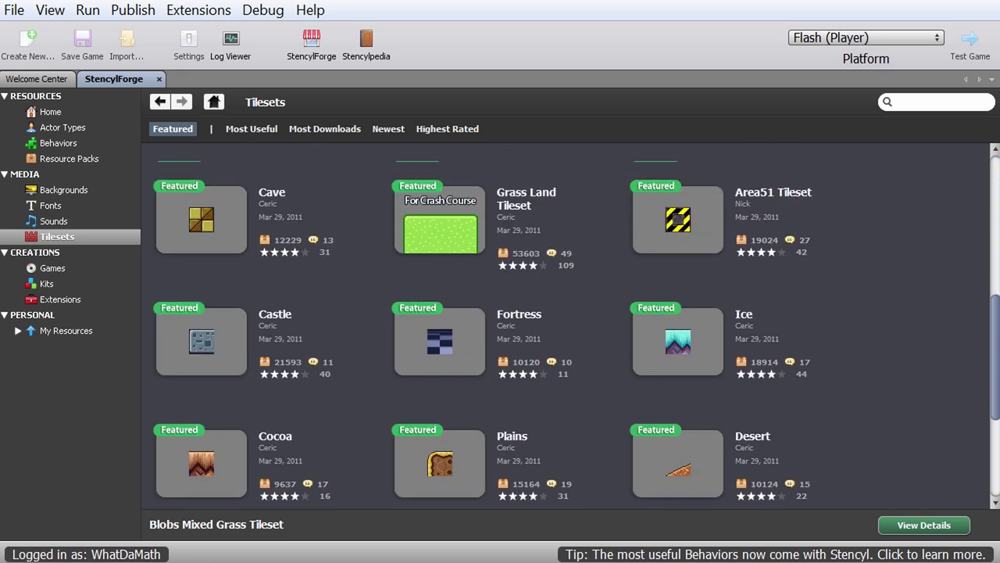
Search the tilesets for "space" and look over the details of the Space tileset dated May 15, 2013.
{"action": "left_click", "coordinate": [899, 101]}
{"action": "type", "text": "space"}
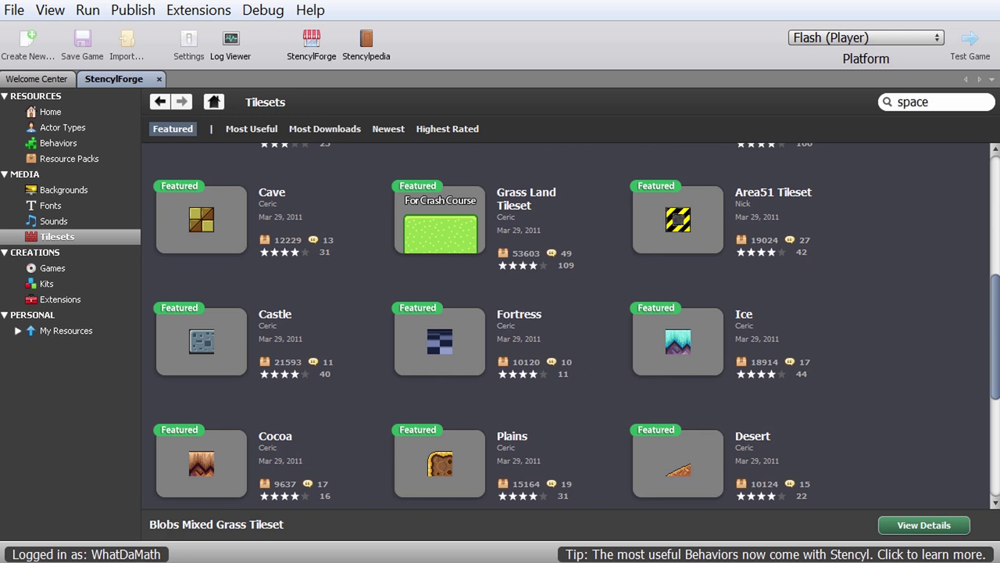
{"action": "key", "text": "Return"}
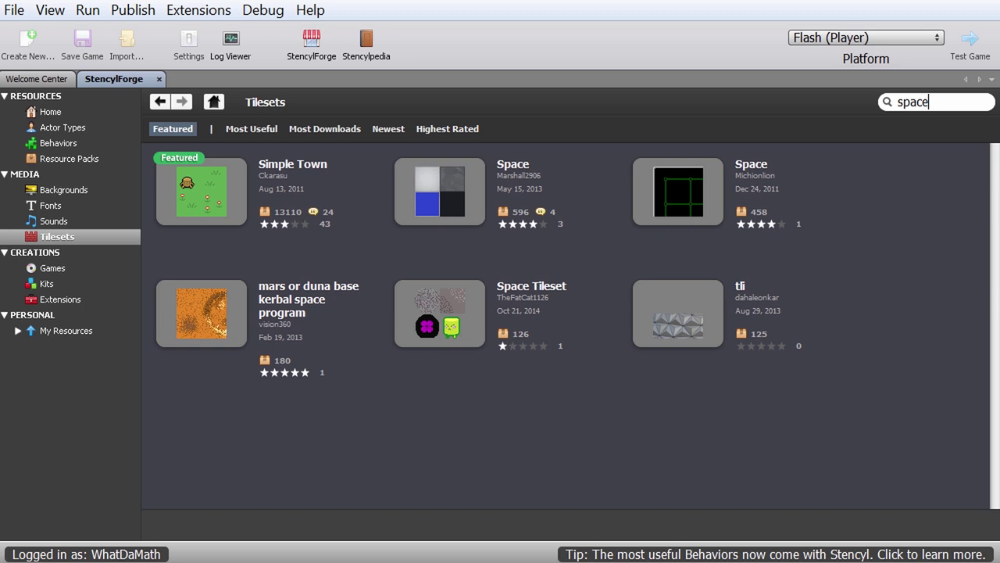
{"action": "left_click", "coordinate": [440, 191]}
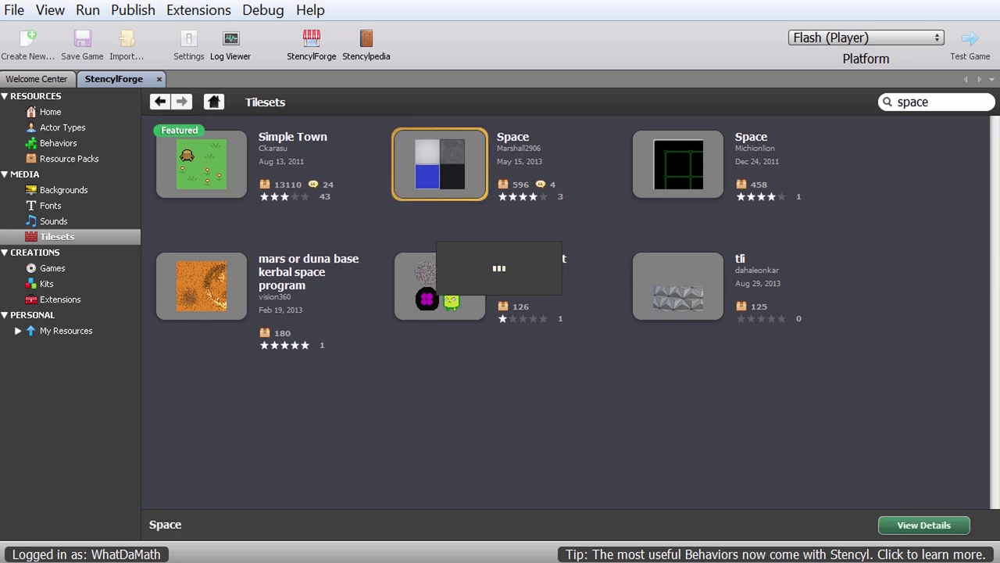
{"action": "scroll", "coordinate": [577, 327], "scroll_direction": "down", "scroll_amount": 2}
{"action": "scroll", "coordinate": [576, 327], "scroll_direction": "up", "scroll_amount": 1}
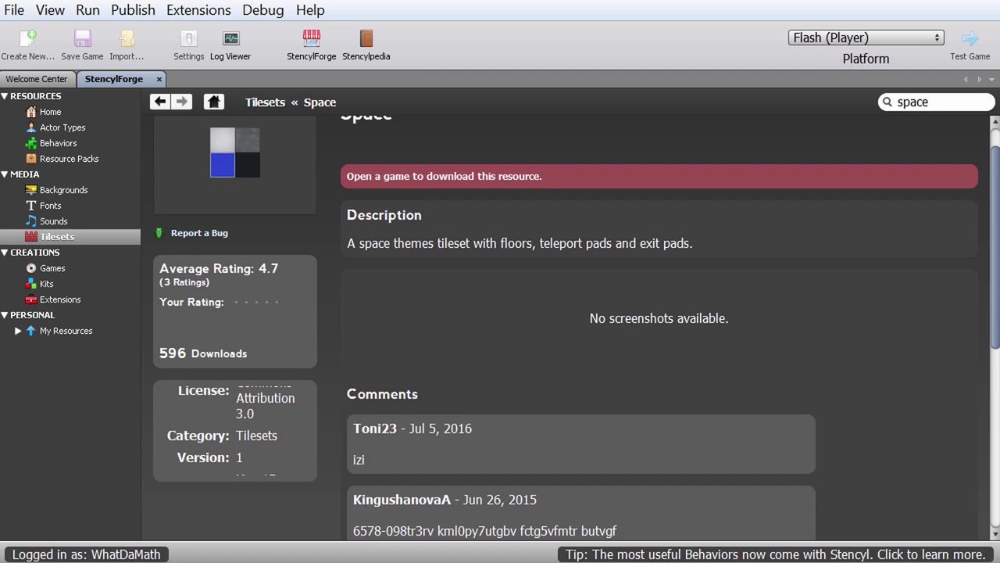
Browse the Featured games, selecting Demo Updated Puzzle, Demo Light Sources with Image API and Flappy Bird Arcade.
{"action": "left_click", "coordinate": [52, 268]}
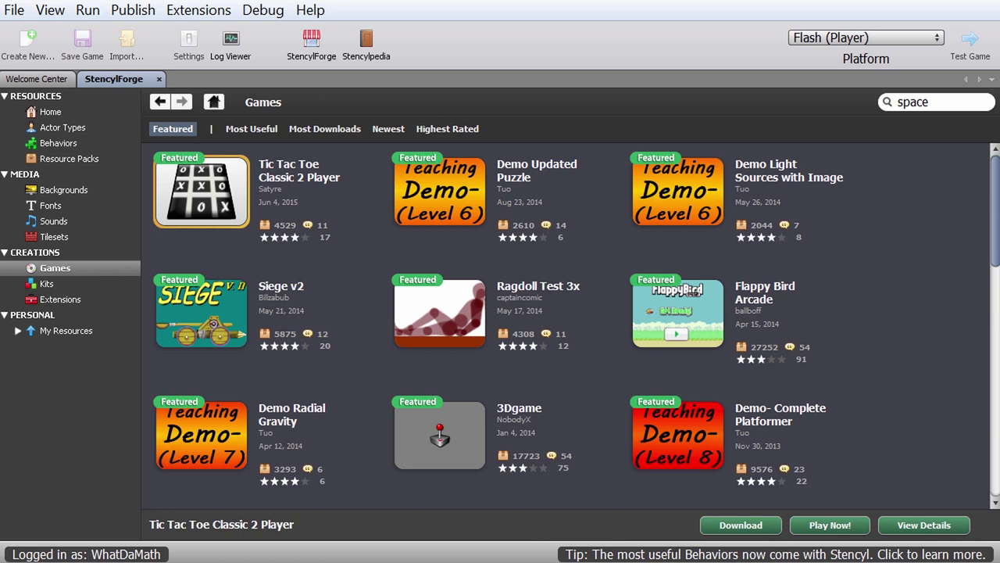
{"action": "left_click", "coordinate": [440, 192]}
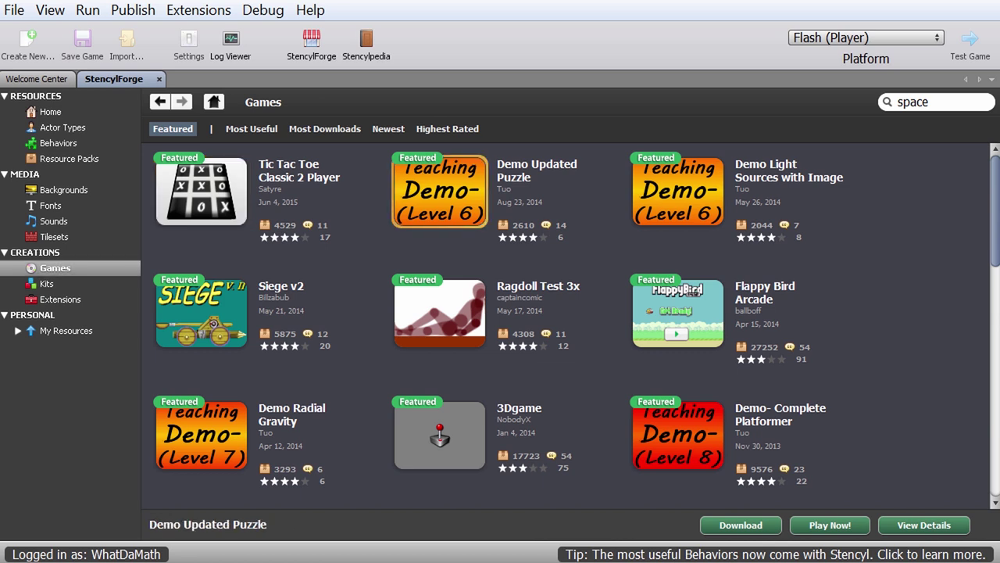
{"action": "left_click", "coordinate": [679, 192]}
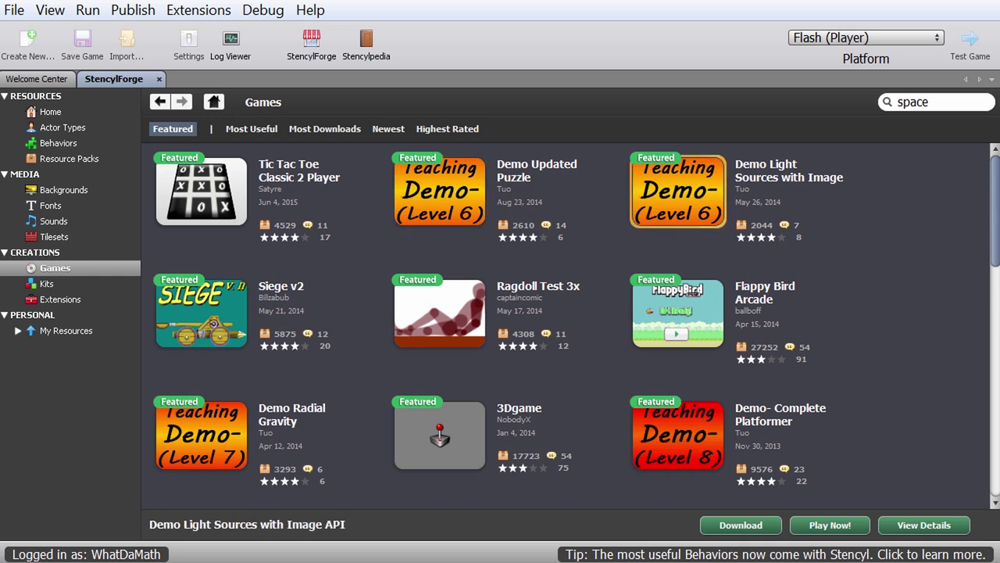
{"action": "left_click", "coordinate": [678, 313]}
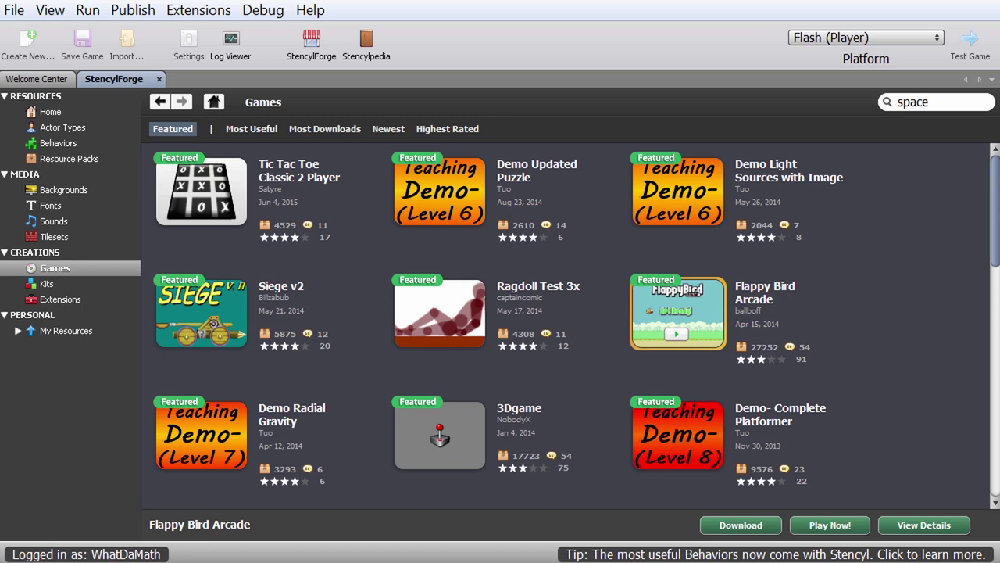
{"action": "scroll", "coordinate": [571, 324], "scroll_direction": "down", "scroll_amount": 3}
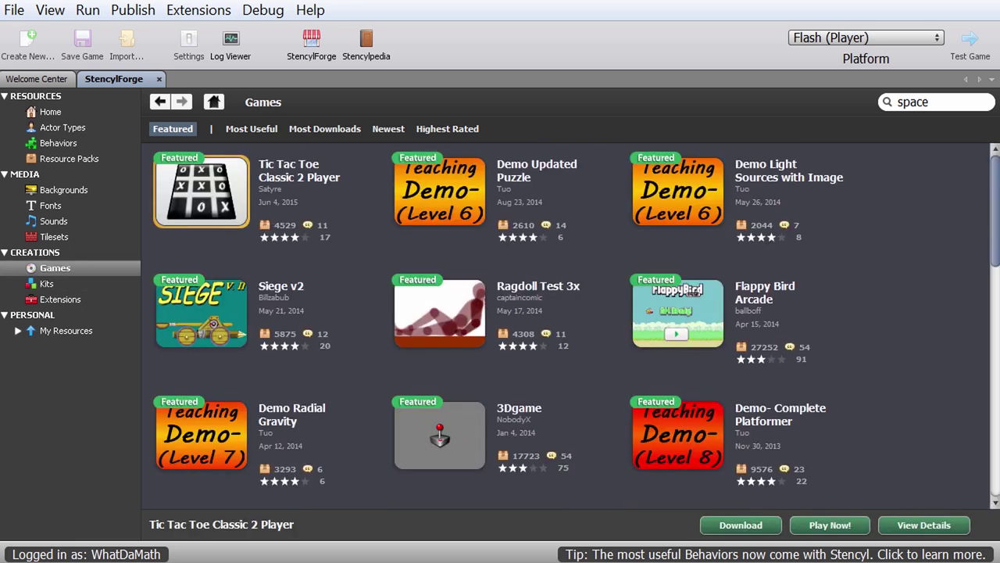
View the Featured kits and the StencylForge extensions, showing the extensions as Featured, Most Useful and Most Downloads.
{"action": "left_click", "coordinate": [47, 284]}
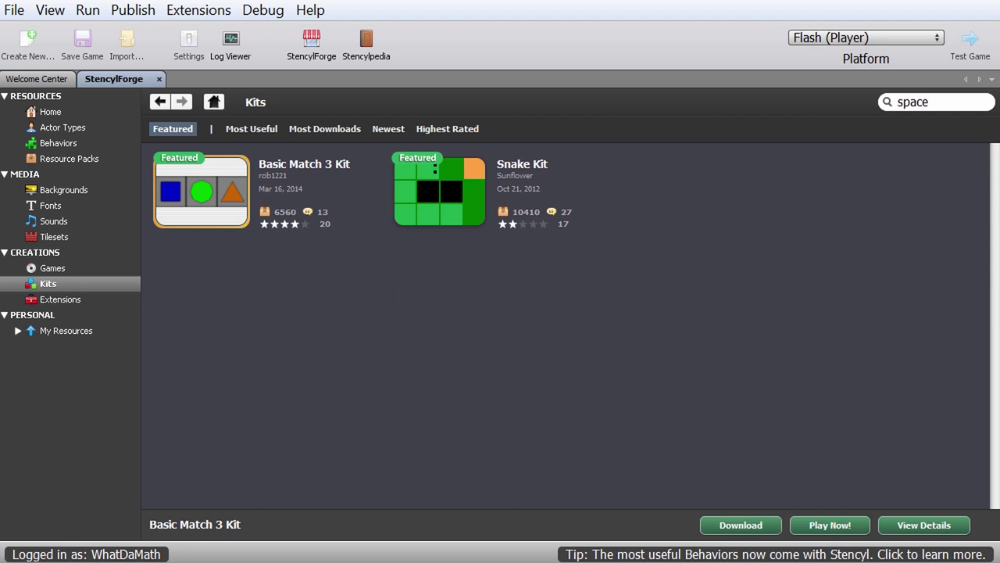
{"action": "left_click", "coordinate": [60, 299]}
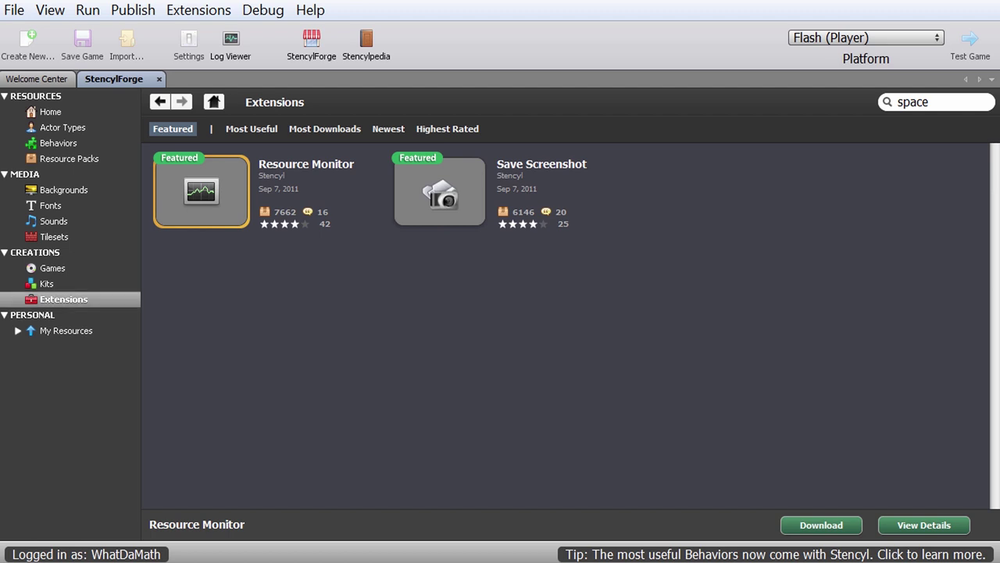
{"action": "left_click", "coordinate": [248, 129]}
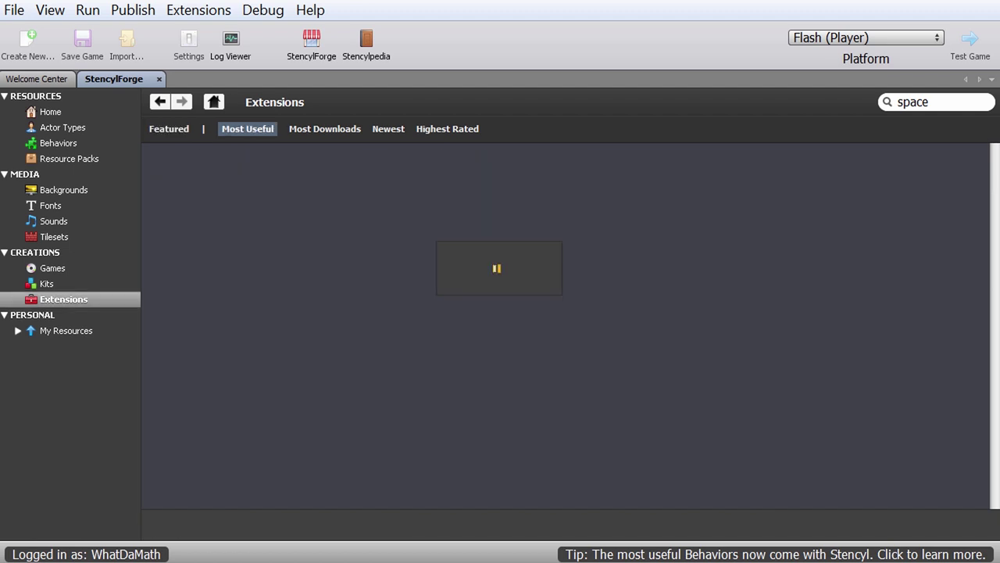
{"action": "left_click", "coordinate": [320, 129]}
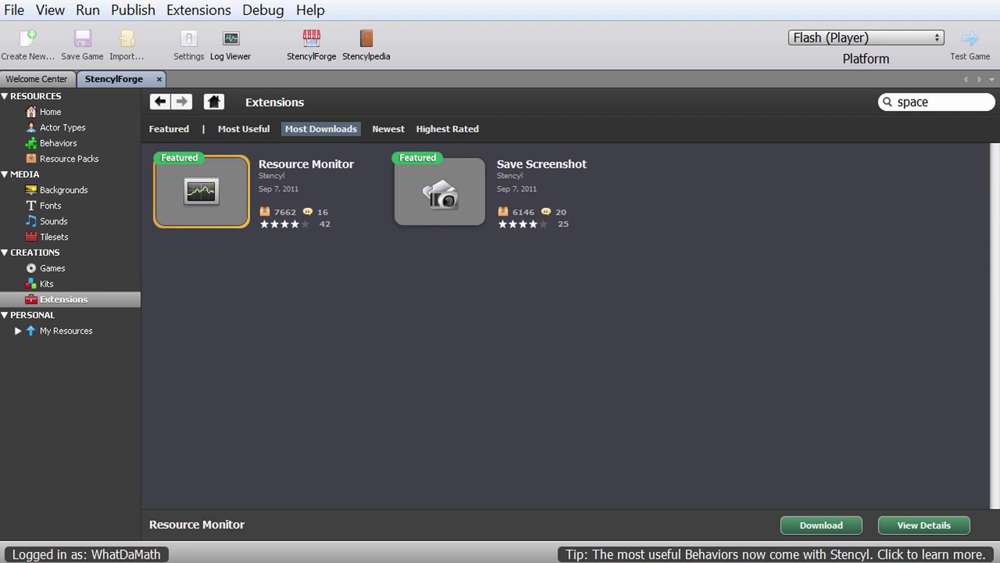
Open the Extensions Market website from the Welcome Center, examine its ad-network engine extensions, and return to StencylForge.
{"action": "left_click", "coordinate": [43, 79]}
{"action": "left_click", "coordinate": [60, 174]}
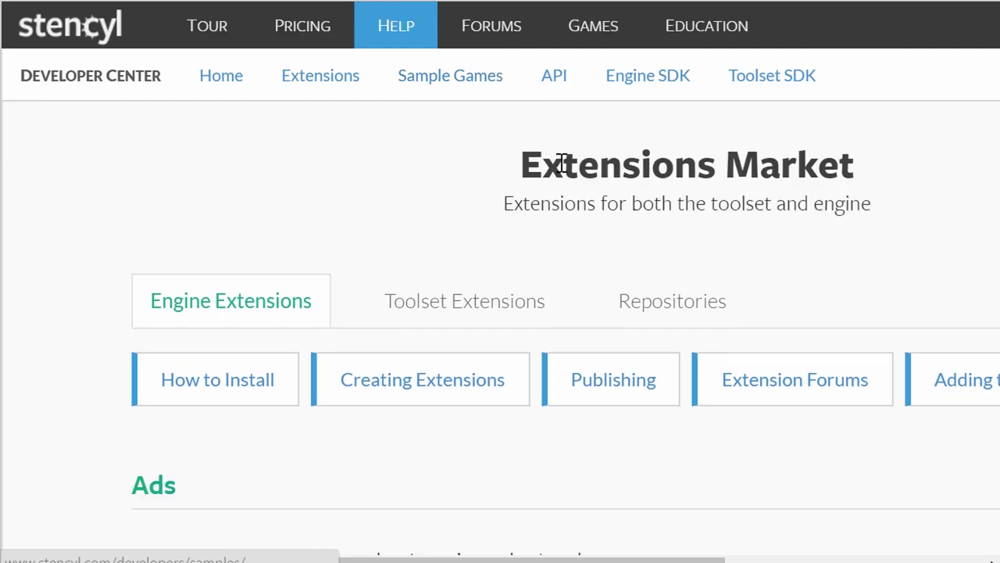
{"action": "scroll", "coordinate": [500, 312], "scroll_direction": "down", "scroll_amount": 2}
{"action": "scroll", "coordinate": [922, 161], "scroll_direction": "down", "scroll_amount": 6}
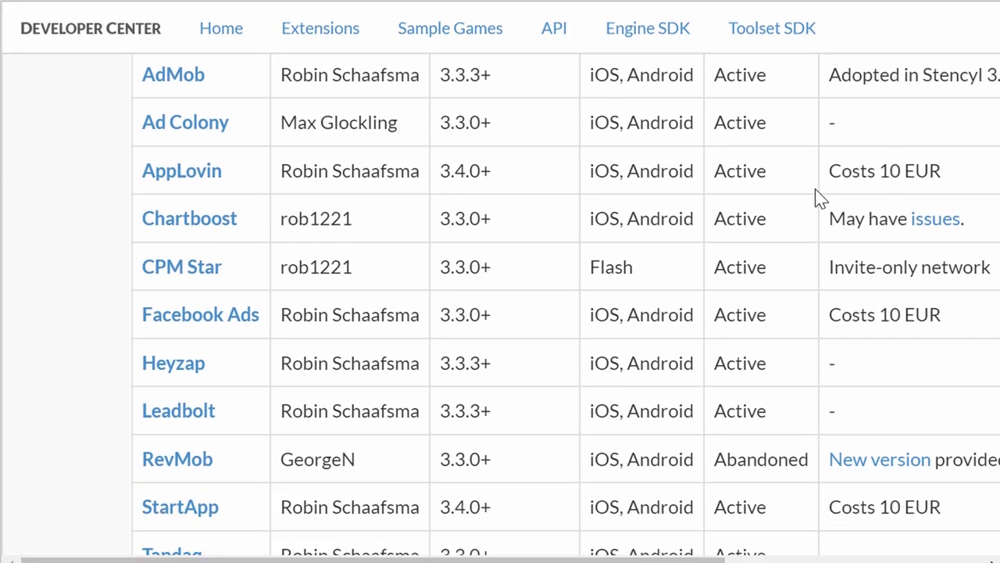
{"action": "scroll", "coordinate": [663, 245], "scroll_direction": "down", "scroll_amount": 2}
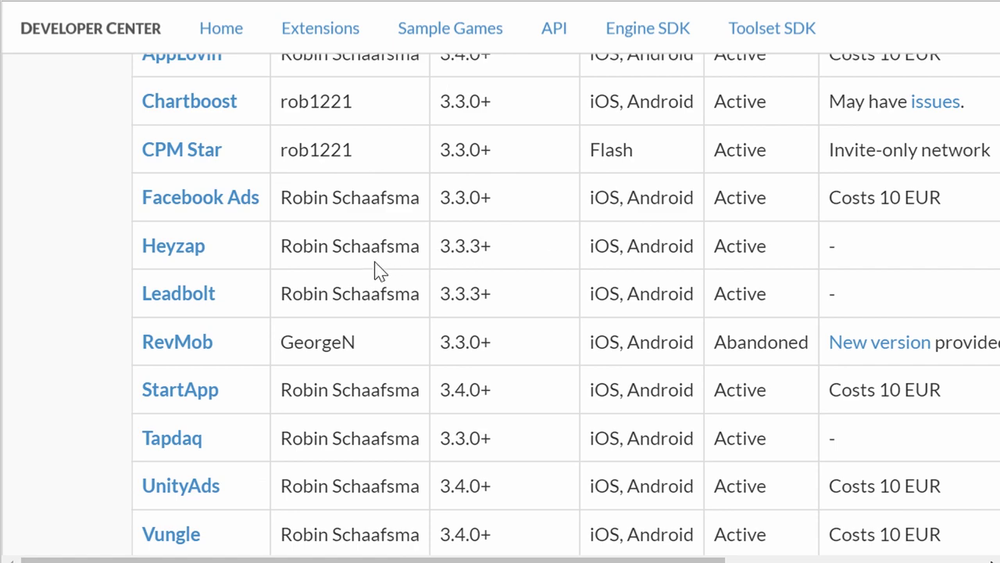
{"action": "scroll", "coordinate": [380, 268], "scroll_direction": "up", "scroll_amount": 5}
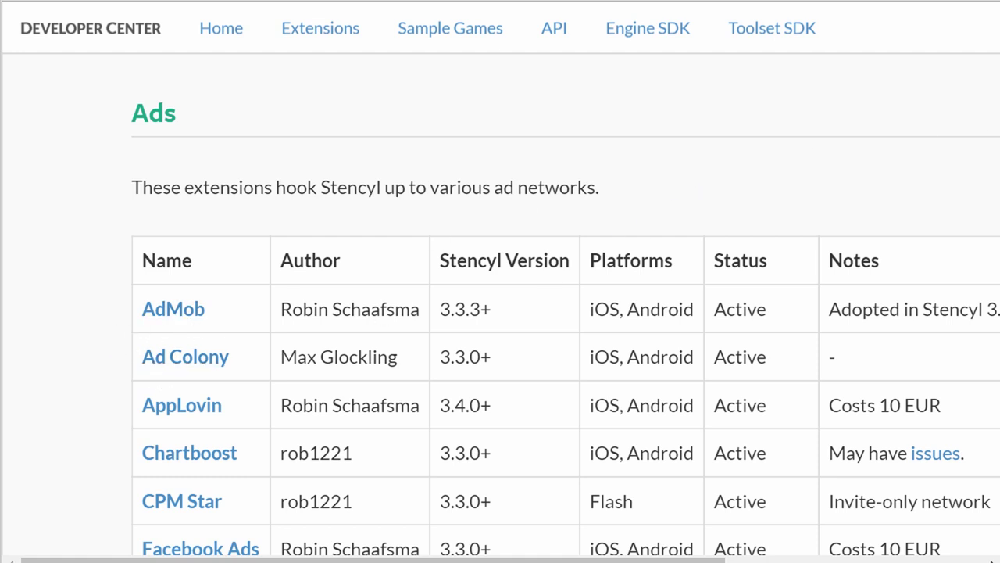
{"action": "scroll", "coordinate": [630, 183], "scroll_direction": "down", "scroll_amount": 4}
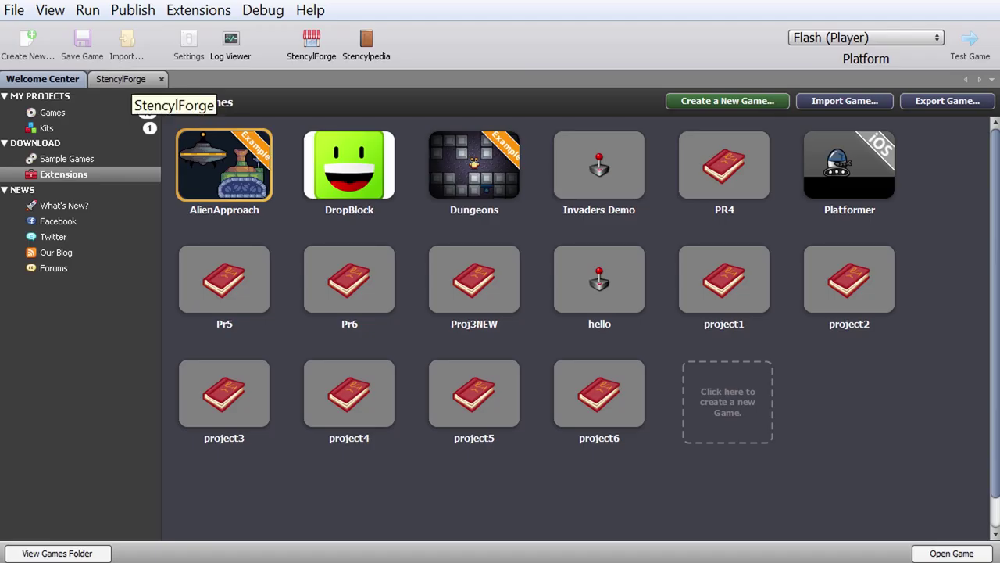
{"action": "left_click", "coordinate": [125, 79]}
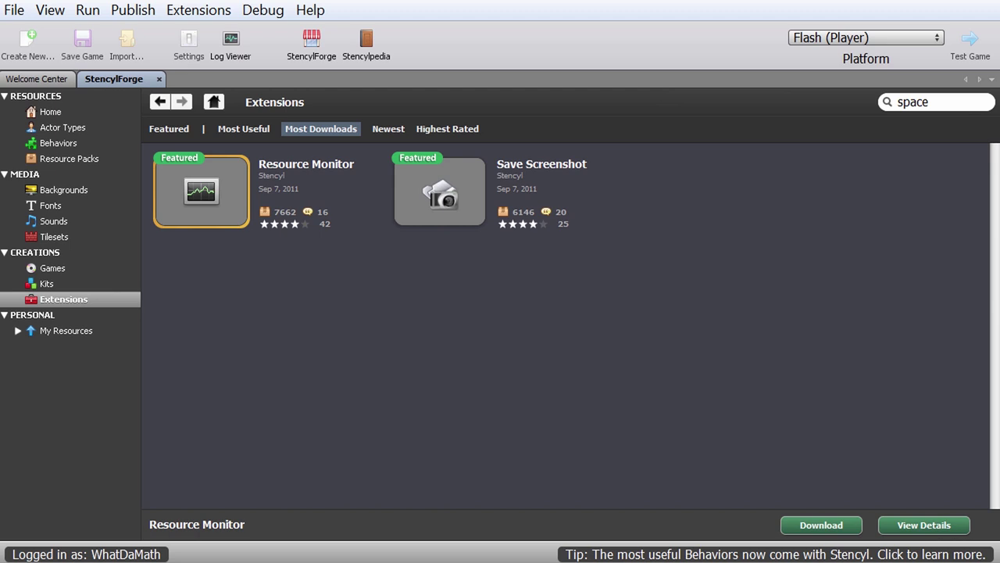
Close StencylForge, look through the available target platforms, and set the platform to HTML5 (Experimental).
{"action": "left_click", "coordinate": [159, 79]}
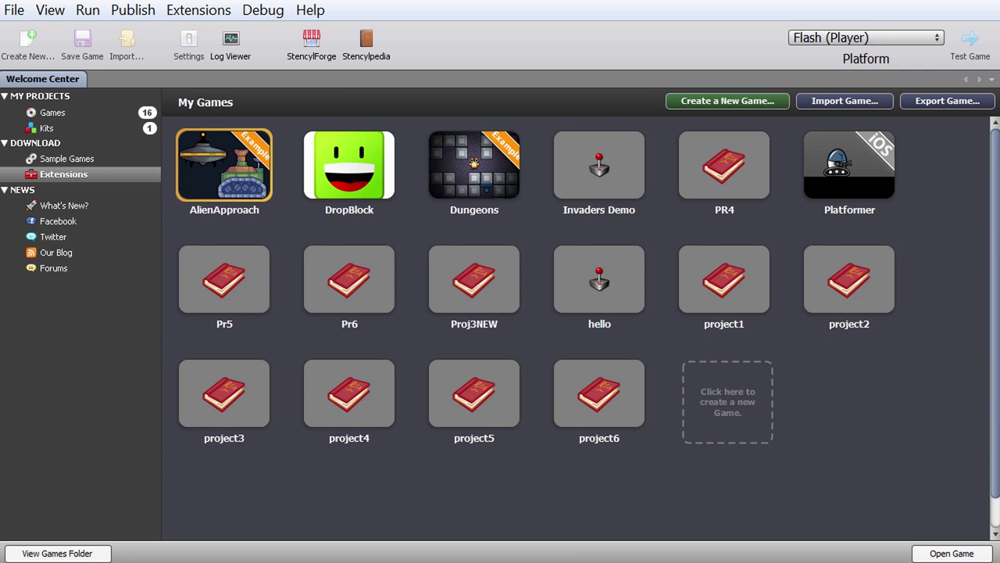
{"action": "left_click", "coordinate": [865, 37]}
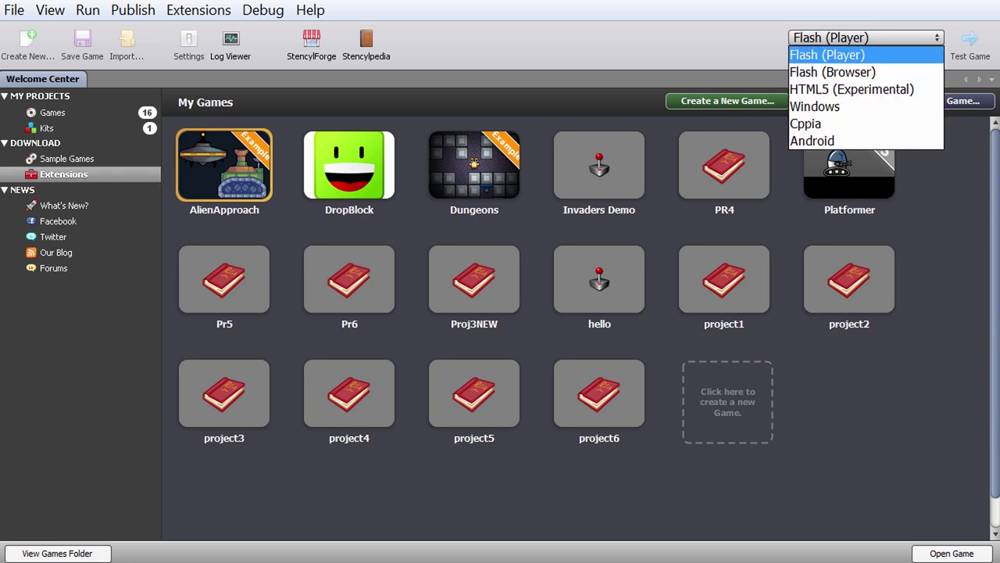
{"action": "key", "text": "Down"}
{"action": "key", "text": "Down"}
{"action": "key", "text": "Down"}
{"action": "key", "text": "Down"}
{"action": "key", "text": "Down"}
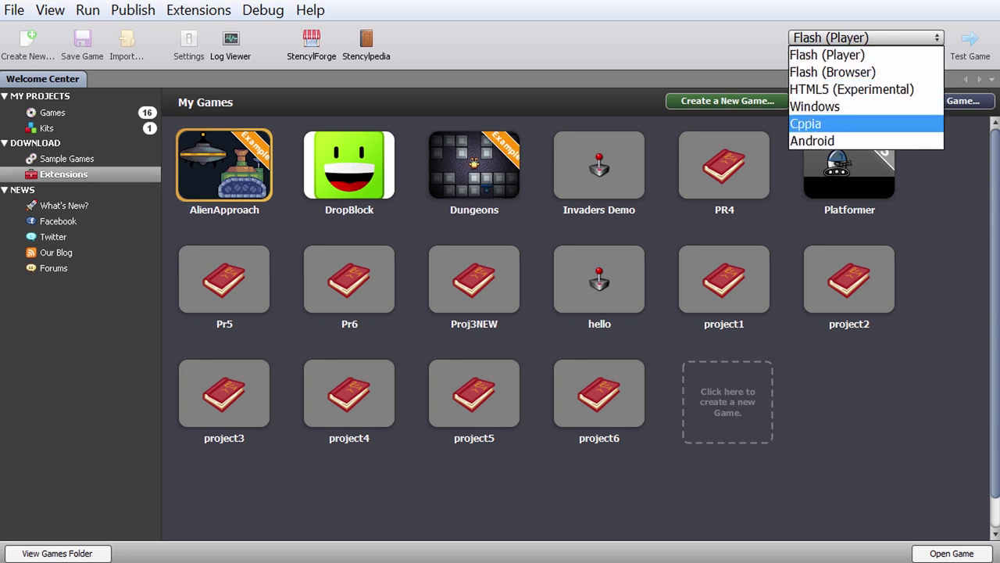
{"action": "key", "text": "Up"}
{"action": "key", "text": "Up"}
{"action": "key", "text": "Up"}
{"action": "key", "text": "Up"}
{"action": "key", "text": "Up"}
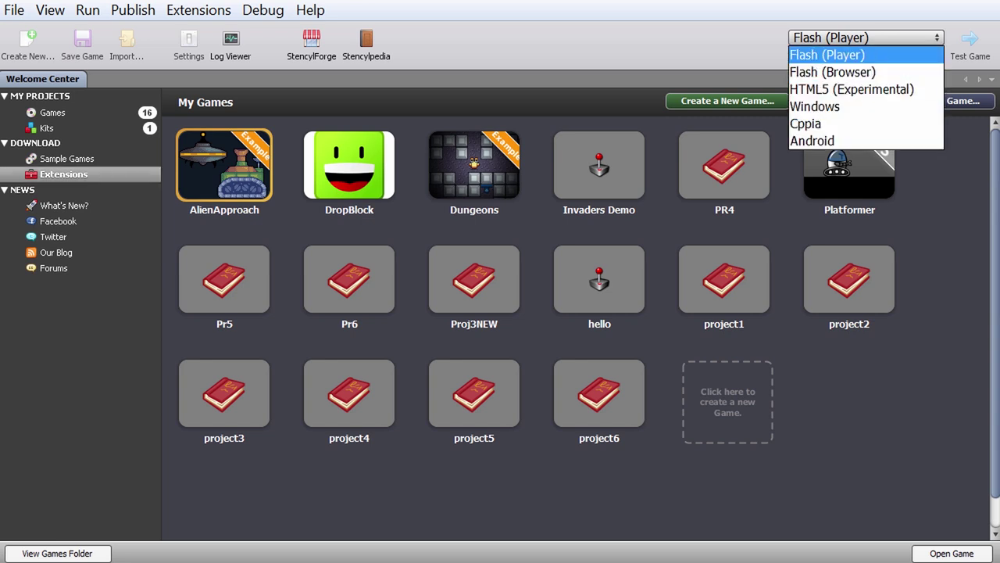
{"action": "key", "text": "Down"}
{"action": "key", "text": "Down"}
{"action": "key", "text": "Down"}
{"action": "key", "text": "Down"}
{"action": "key", "text": "Down"}
{"action": "key", "text": "Up"}
{"action": "key", "text": "Up"}
{"action": "key", "text": "Up"}
{"action": "key", "text": "Up"}
{"action": "key", "text": "Up"}
{"action": "key", "text": "Down"}
{"action": "key", "text": "Down"}
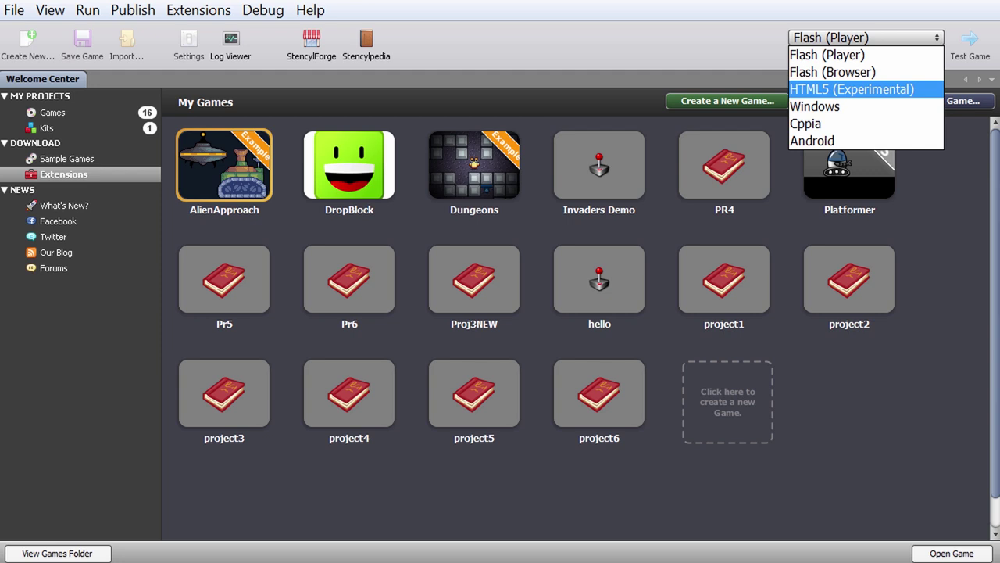
{"action": "key", "text": "Return"}
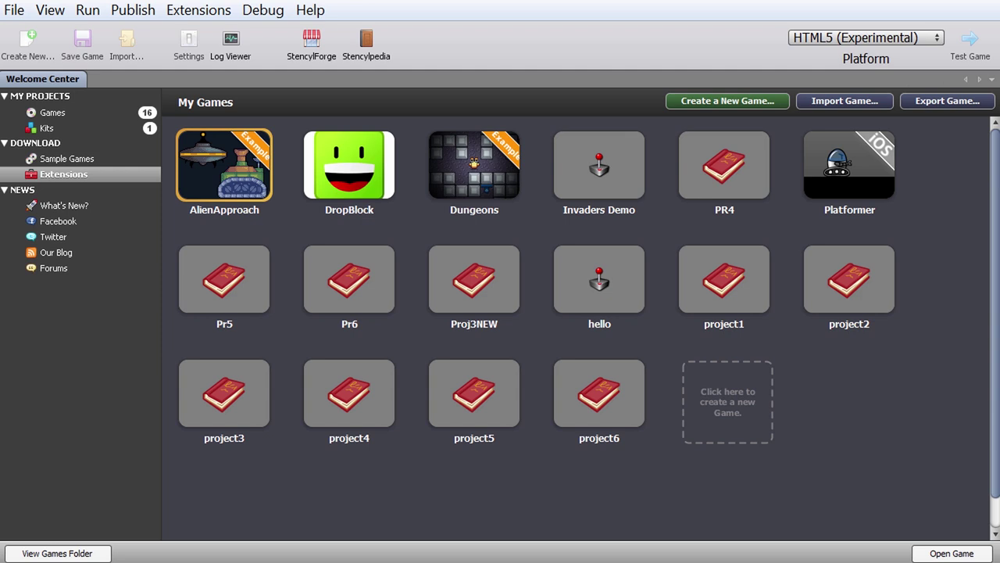
Review the platform choices from Flash (Player) to Android and set the target platform to Flash (Player).
{"action": "key", "text": "alt+Down"}
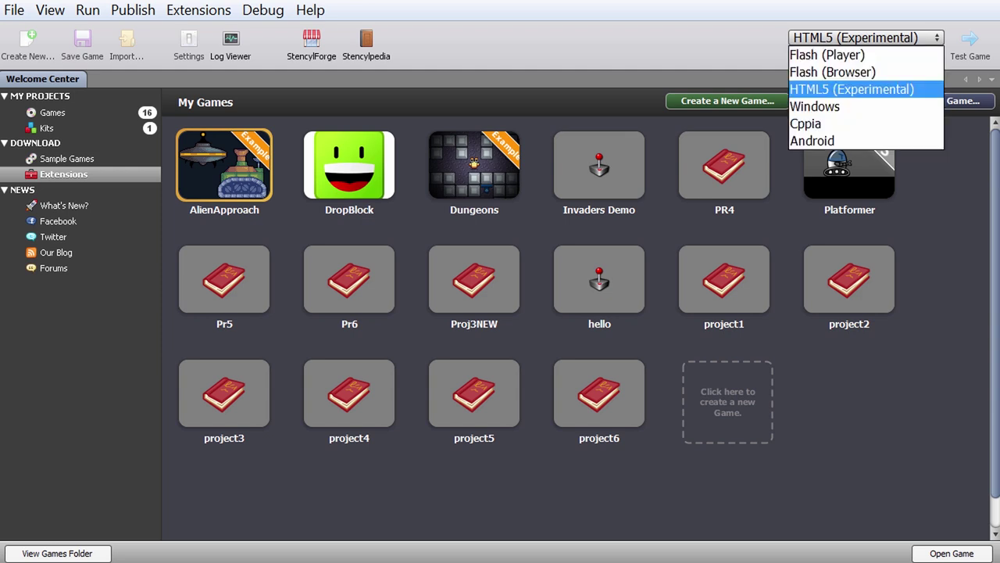
{"action": "key", "text": "Up"}
{"action": "key", "text": "Up"}
{"action": "key", "text": "Down"}
{"action": "key", "text": "Down"}
{"action": "key", "text": "Down"}
{"action": "key", "text": "Down"}
{"action": "key", "text": "Down"}
{"action": "key", "text": "Up"}
{"action": "key", "text": "Up"}
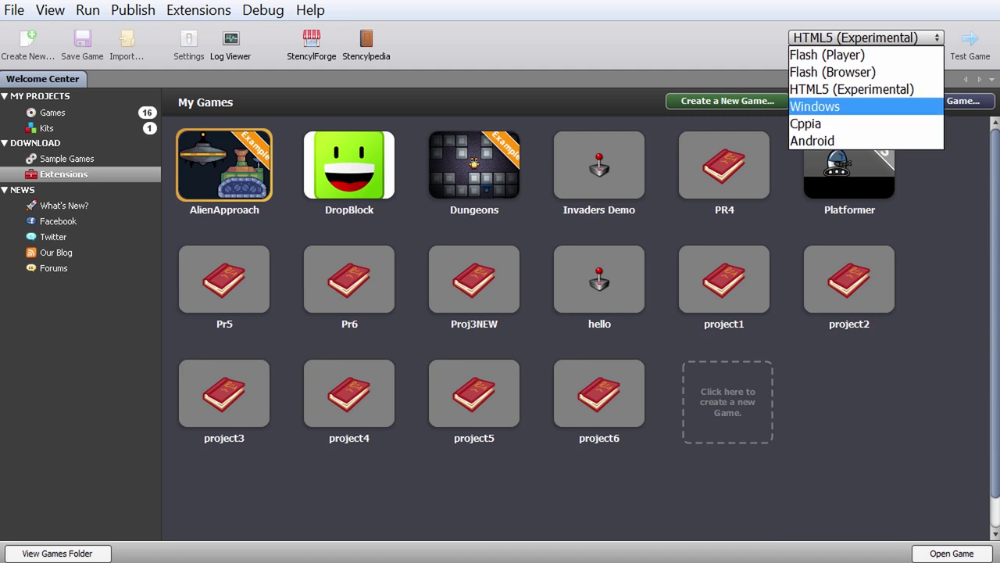
{"action": "key", "text": "Down"}
{"action": "key", "text": "Down"}
{"action": "key", "text": "Up"}
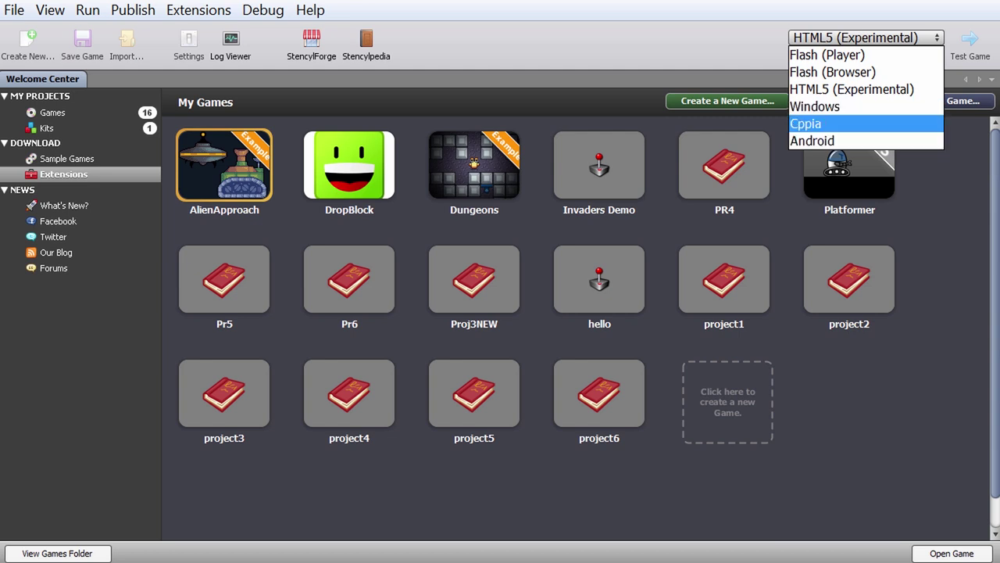
{"action": "key", "text": "Up"}
{"action": "key", "text": "Up"}
{"action": "key", "text": "Up"}
{"action": "key", "text": "Down"}
{"action": "key", "text": "Down"}
{"action": "key", "text": "Down"}
{"action": "key", "text": "Down"}
{"action": "key", "text": "Up"}
{"action": "key", "text": "Up"}
{"action": "key", "text": "Up"}
{"action": "key", "text": "Up"}
{"action": "key", "text": "Up"}
{"action": "key", "text": "Down"}
{"action": "key", "text": "Down"}
{"action": "key", "text": "Down"}
{"action": "key", "text": "Down"}
{"action": "key", "text": "Down"}
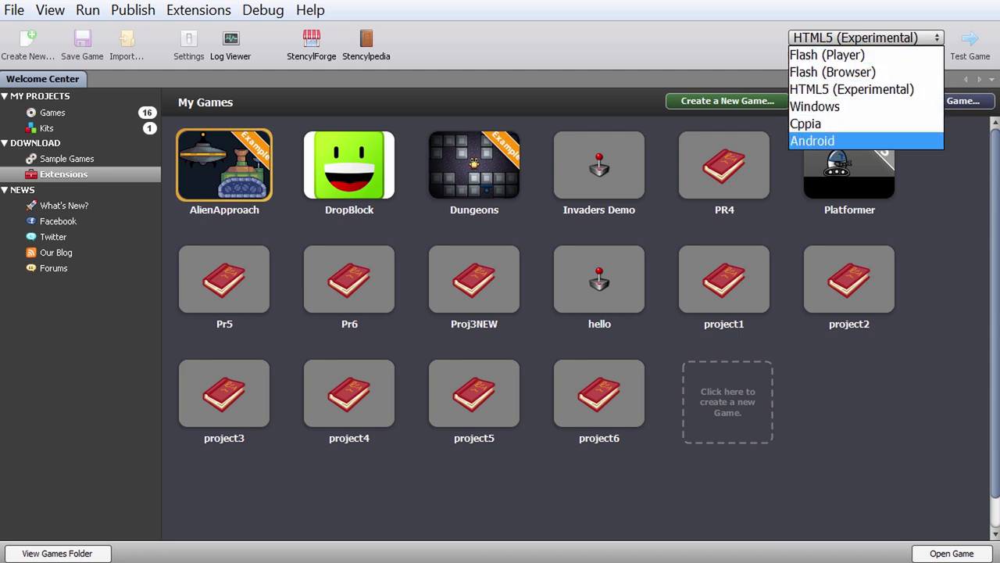
{"action": "key", "text": "Up"}
{"action": "key", "text": "Up"}
{"action": "key", "text": "Up"}
{"action": "key", "text": "Up"}
{"action": "key", "text": "Up"}
{"action": "key", "text": "Down"}
{"action": "key", "text": "Down"}
{"action": "key", "text": "Down"}
{"action": "key", "text": "Down"}
{"action": "key", "text": "Up"}
{"action": "key", "text": "Up"}
{"action": "key", "text": "Up"}
{"action": "key", "text": "Up"}
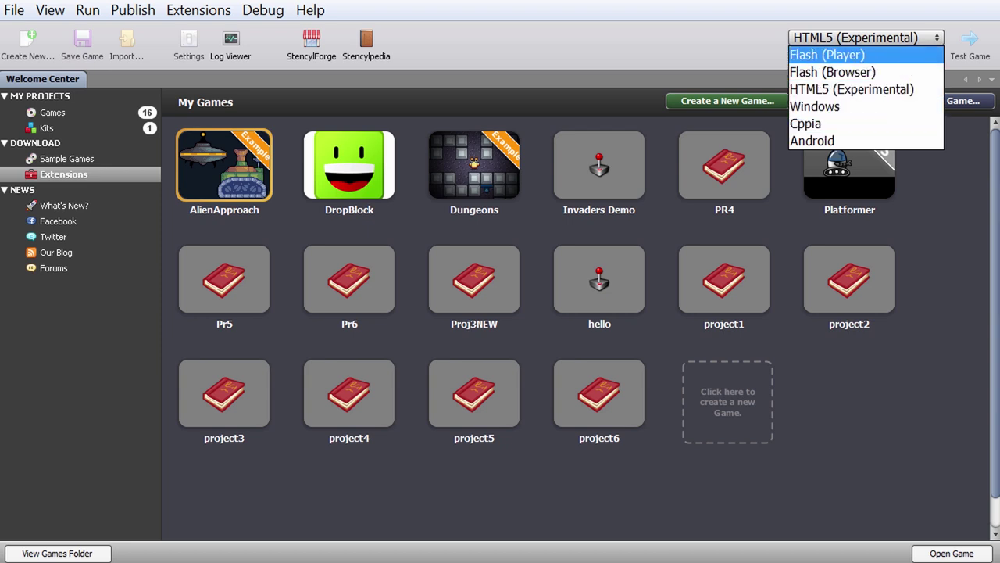
{"action": "key", "text": "Down"}
{"action": "key", "text": "Down"}
{"action": "key", "text": "Down"}
{"action": "key", "text": "Down"}
{"action": "key", "text": "Down"}
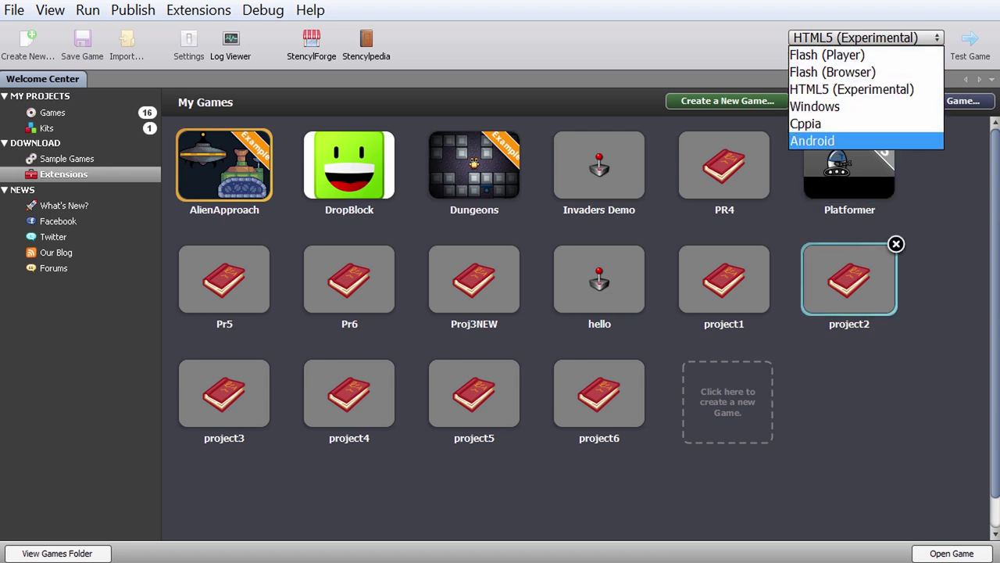
{"action": "key", "text": "Up"}
{"action": "key", "text": "Up"}
{"action": "key", "text": "Up"}
{"action": "key", "text": "Up"}
{"action": "key", "text": "Up"}
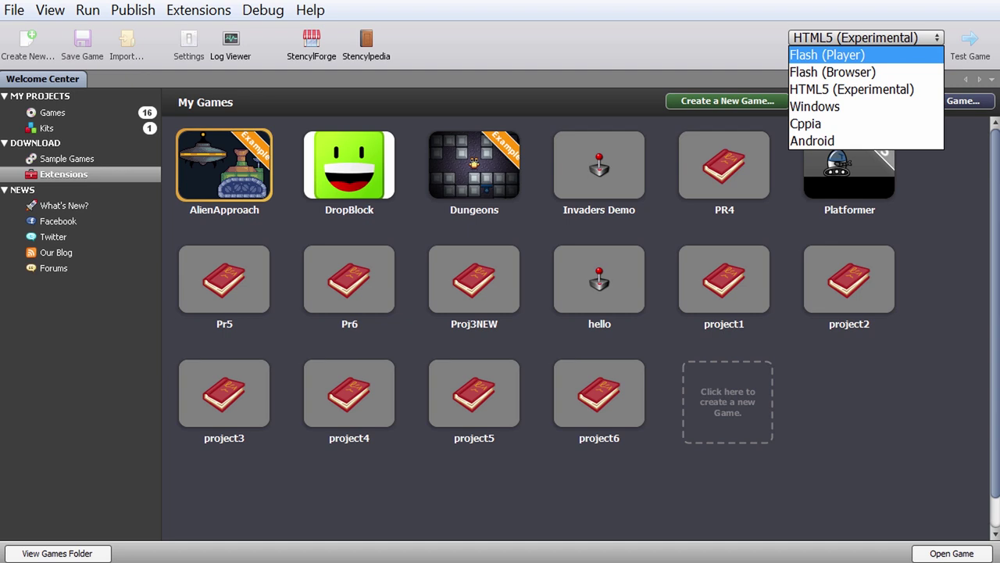
{"action": "key", "text": "Escape"}
{"action": "key", "text": "Up"}
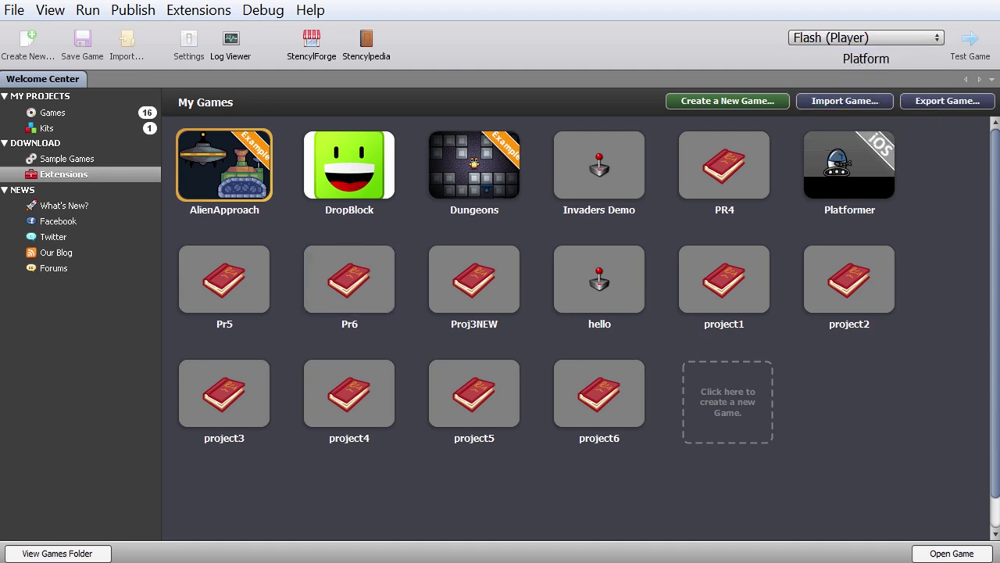
{"action": "left_click", "coordinate": [55, 113]}
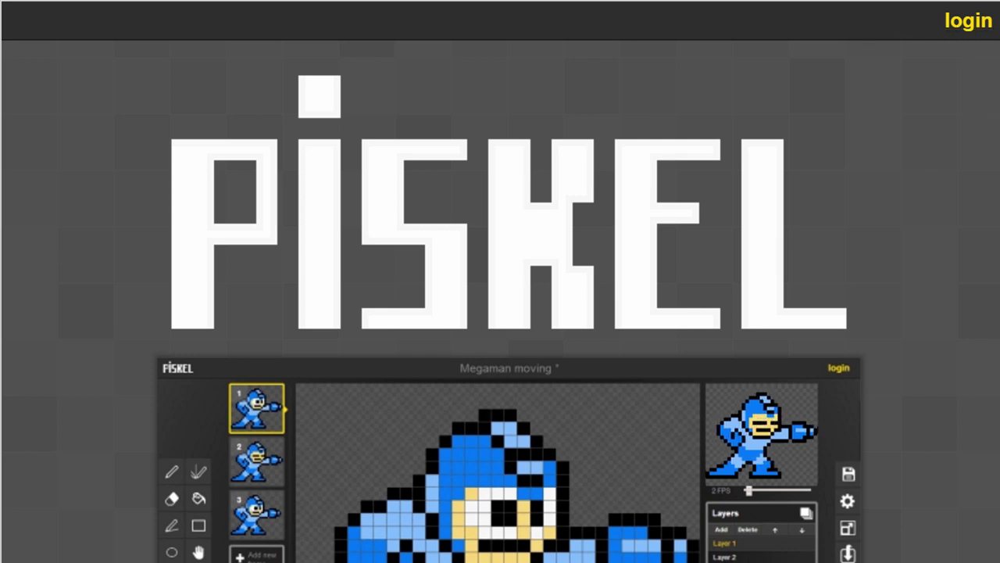
Switch to the Piskel website, look over its pixel art and sprite animation features, and start creating a sprite.
{"action": "scroll", "coordinate": [986, 119], "scroll_direction": "down", "scroll_amount": 2}
{"action": "scroll", "coordinate": [500, 282], "scroll_direction": "down", "scroll_amount": 5}
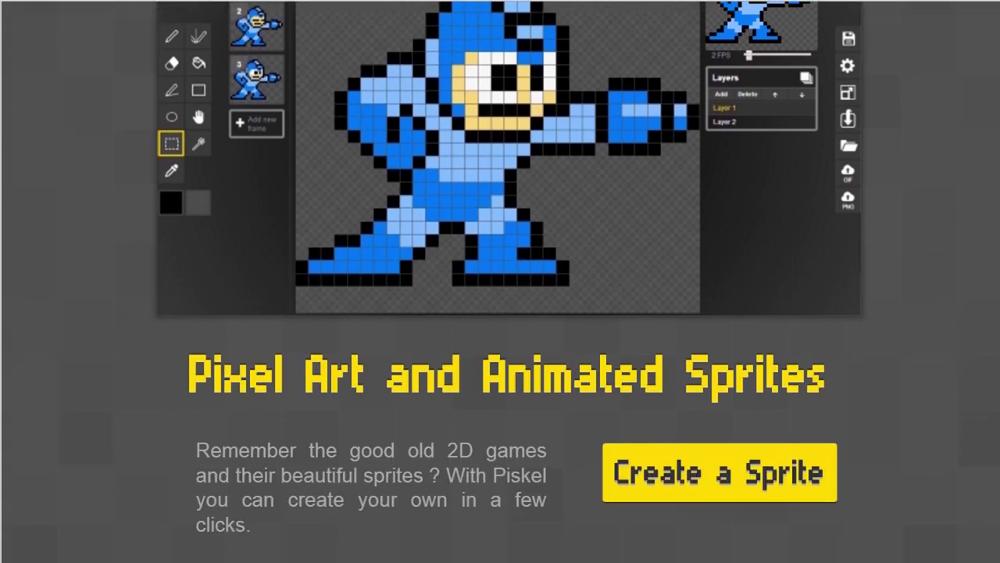
{"action": "scroll", "coordinate": [964, 357], "scroll_direction": "down", "scroll_amount": 2}
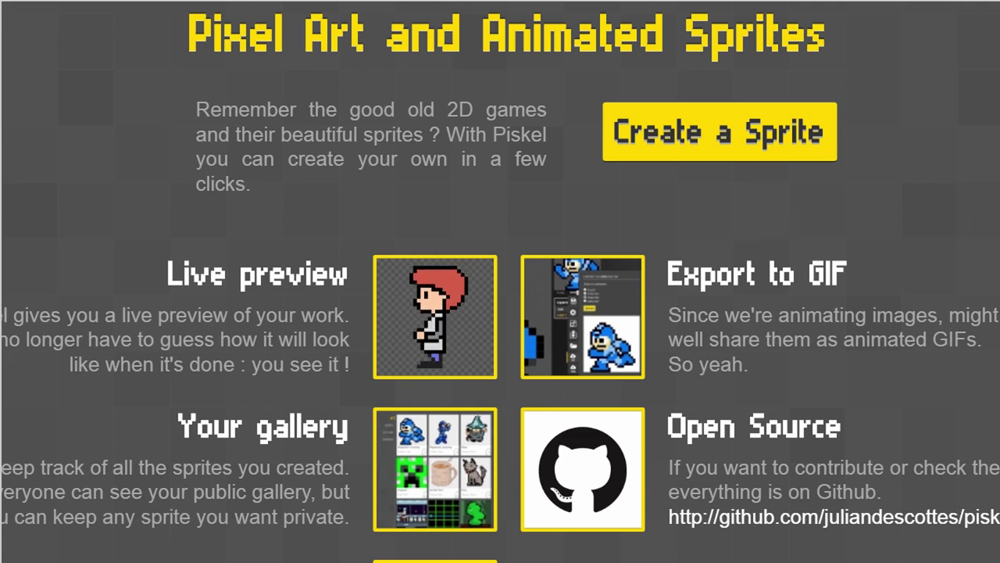
{"action": "scroll", "coordinate": [750, 226], "scroll_direction": "down", "scroll_amount": 1}
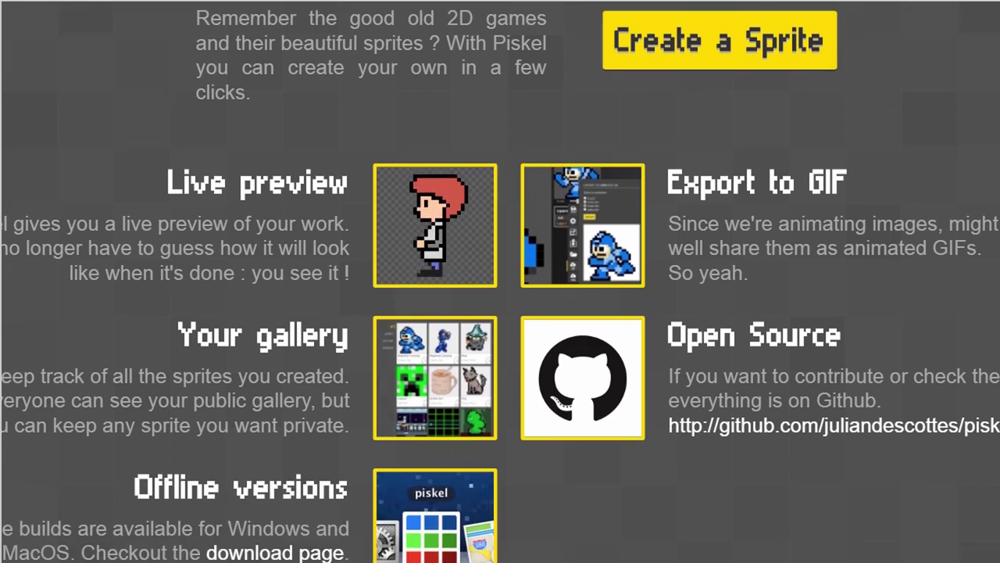
{"action": "scroll", "coordinate": [720, 186], "scroll_direction": "up", "scroll_amount": 2}
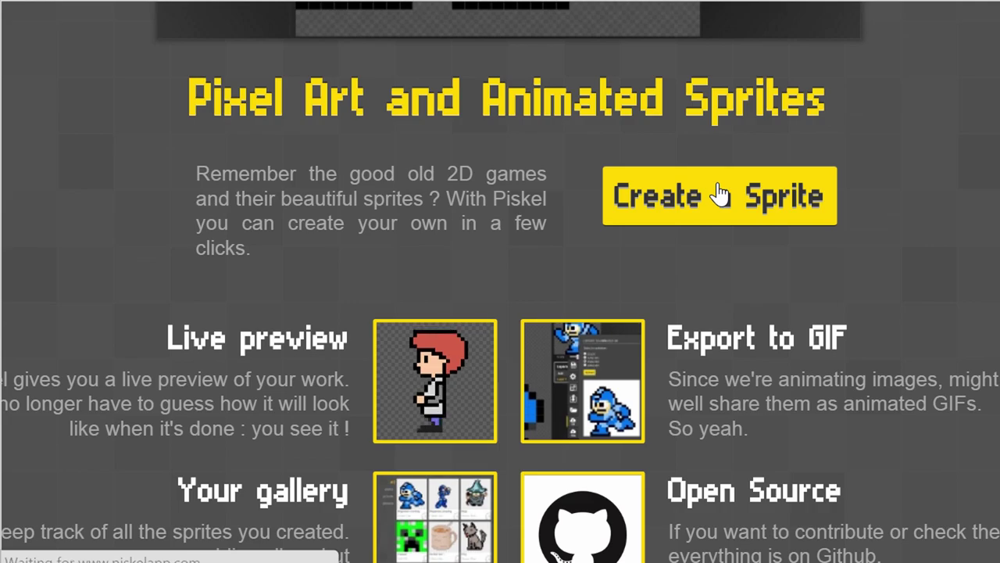
{"action": "left_click", "coordinate": [720, 193]}
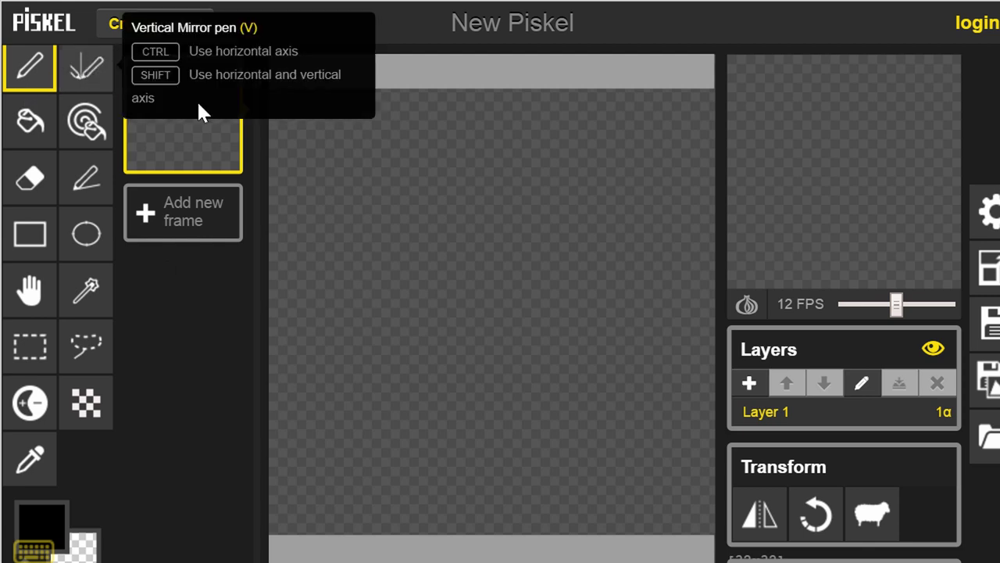
Draw a rounded cartoon head with two eyes and a smile in black using the Pen tool.
{"action": "mouse_move", "coordinate": [373, 265]}
{"action": "left_mouse_down"}
{"action": "mouse_move", "coordinate": [552, 193]}
{"action": "mouse_move", "coordinate": [317, 272]}
{"action": "left_mouse_up"}
{"action": "mouse_move", "coordinate": [440, 232]}
{"action": "left_mouse_down"}
{"action": "mouse_move", "coordinate": [461, 223]}
{"action": "mouse_move", "coordinate": [472, 251]}
{"action": "mouse_move", "coordinate": [527, 282]}
{"action": "left_mouse_up"}
{"action": "mouse_move", "coordinate": [415, 291]}
{"action": "left_mouse_down"}
{"action": "mouse_move", "coordinate": [473, 341]}
{"action": "mouse_move", "coordinate": [561, 310]}
{"action": "left_mouse_up"}
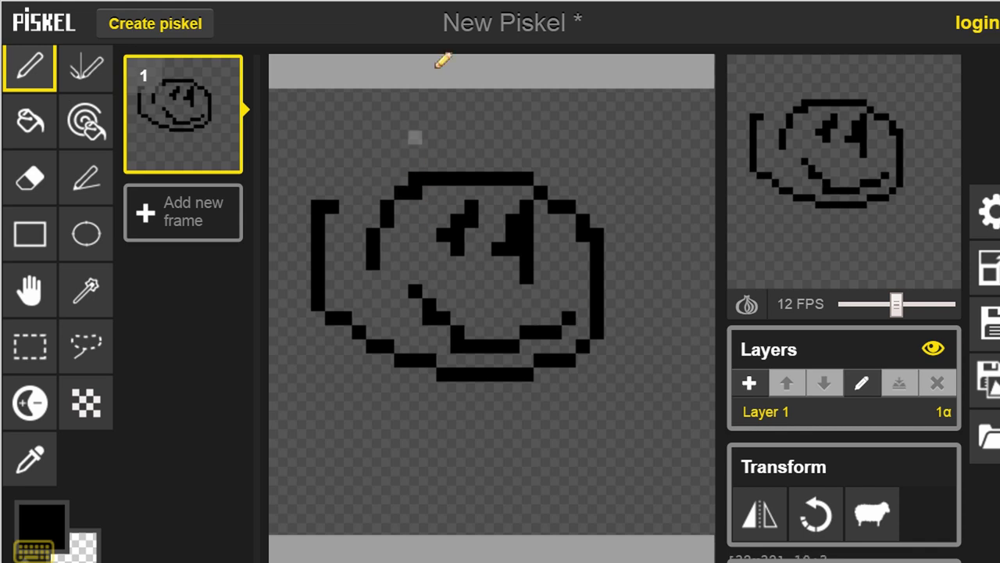
Draw spiky strands of hair radiating from the head and touch up the character's eye.
{"action": "left_click_drag", "start_coordinate": [443, 152], "coordinate": [442, 89]}
{"action": "left_click_drag", "start_coordinate": [469, 153], "coordinate": [502, 89]}
{"action": "left_click_drag", "start_coordinate": [539, 167], "coordinate": [599, 92]}
{"action": "left_click_drag", "start_coordinate": [597, 209], "coordinate": [666, 124]}
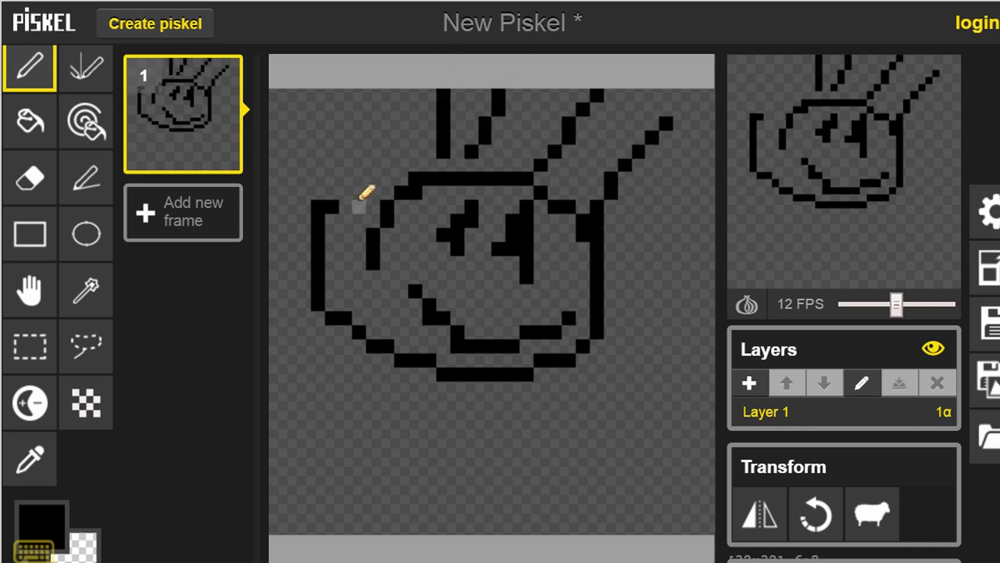
{"action": "left_click_drag", "start_coordinate": [360, 196], "coordinate": [303, 107]}
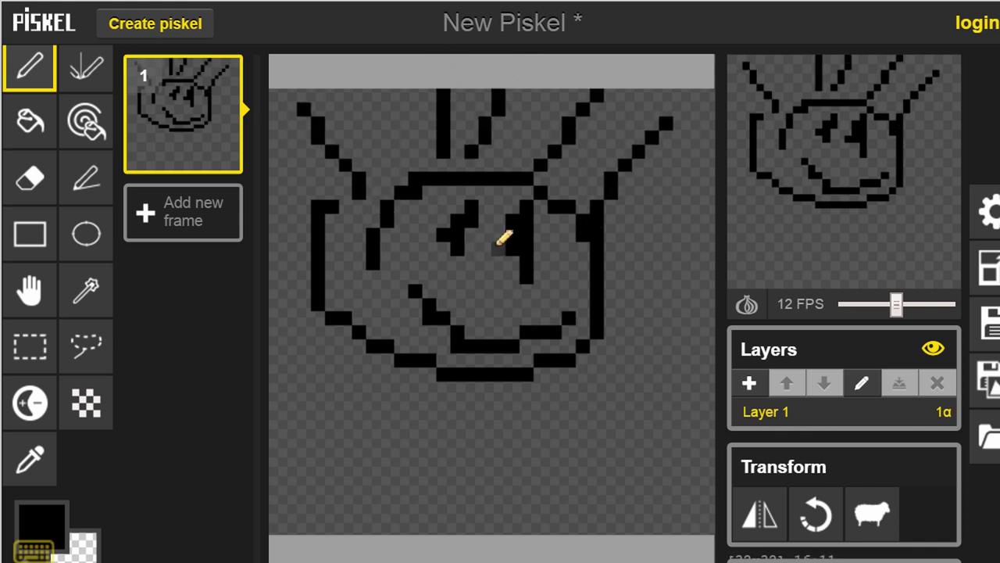
{"action": "left_click_drag", "start_coordinate": [504, 236], "coordinate": [497, 247]}
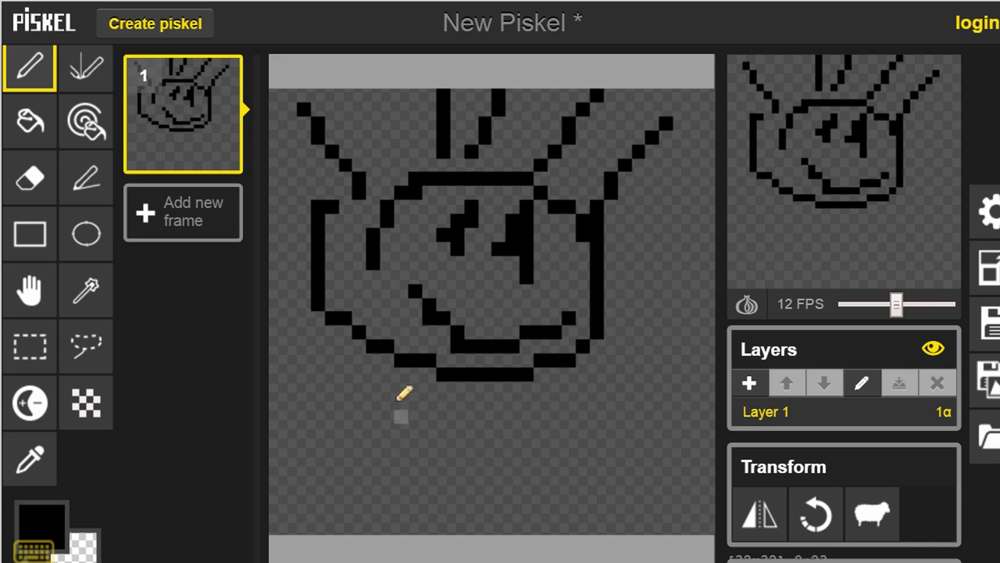
Draw the character's two legs, two outstretched arms and the lower edge of the torso beneath the head.
{"action": "left_click_drag", "start_coordinate": [415, 366], "coordinate": [361, 494]}
{"action": "left_click_drag", "start_coordinate": [512, 361], "coordinate": [525, 531]}
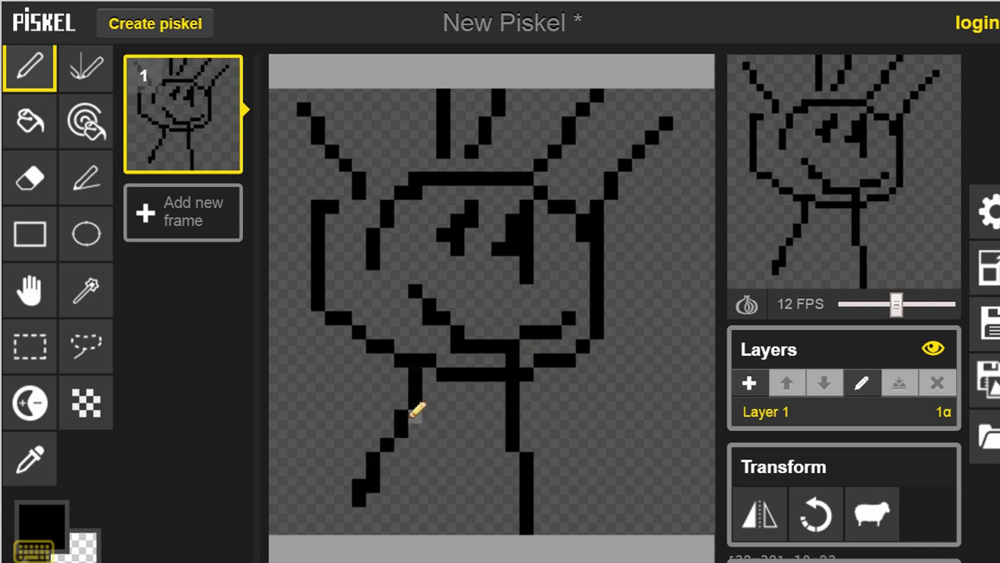
{"action": "left_click_drag", "start_coordinate": [414, 414], "coordinate": [271, 414]}
{"action": "left_click_drag", "start_coordinate": [521, 414], "coordinate": [642, 401]}
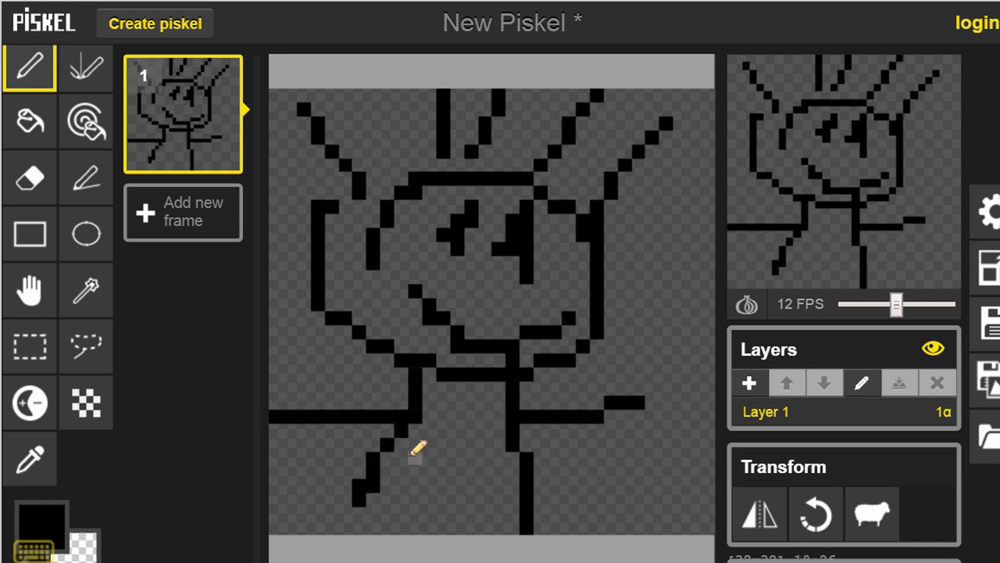
{"action": "left_click_drag", "start_coordinate": [414, 456], "coordinate": [522, 458]}
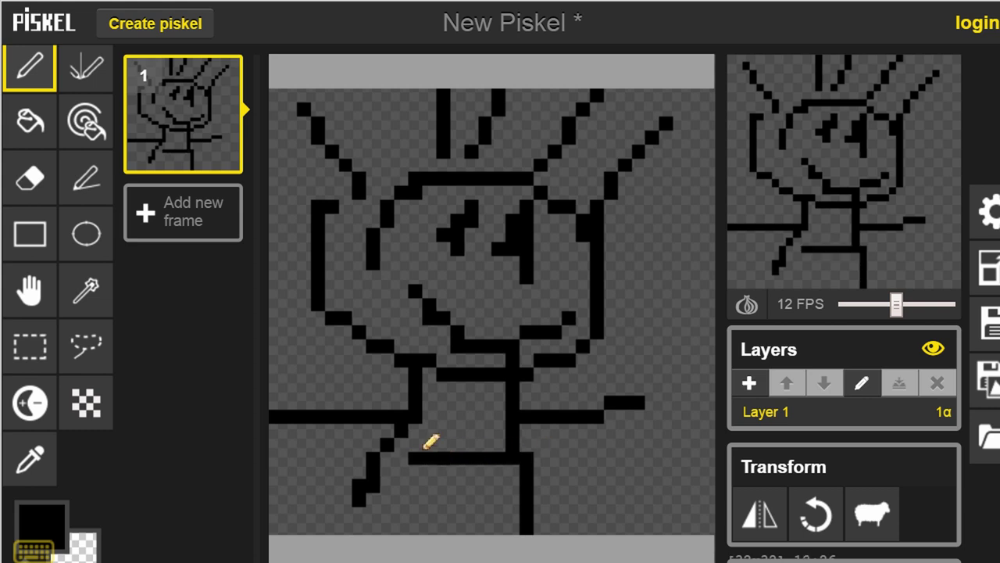
{"action": "left_click_drag", "start_coordinate": [415, 445], "coordinate": [429, 445]}
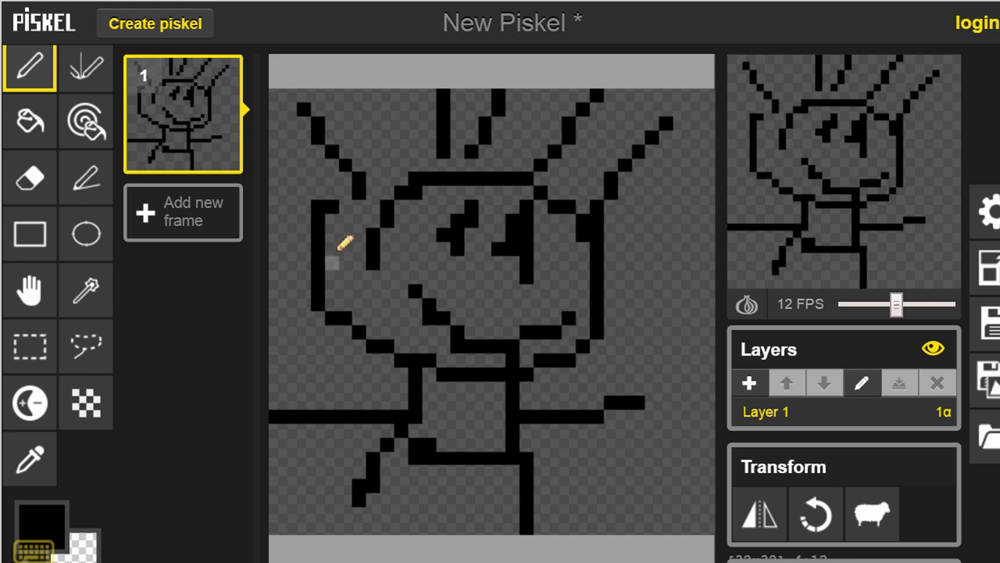
Add and delete a blank second frame, and duplicate the drawn frame to make a three-frame animation.
{"action": "mouse_move", "coordinate": [874, 87]}
{"action": "mouse_move", "coordinate": [830, 102]}
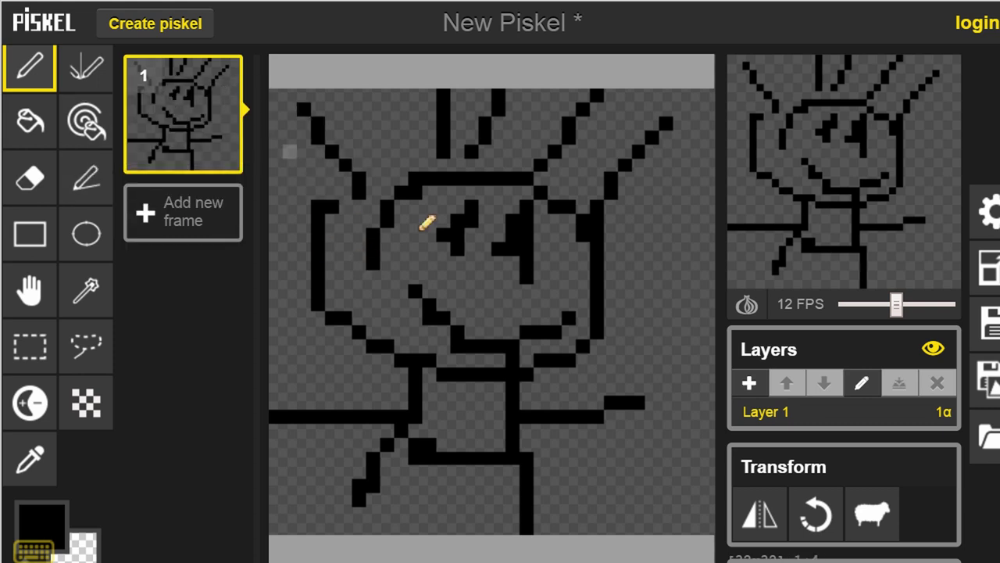
{"action": "left_click", "coordinate": [190, 234]}
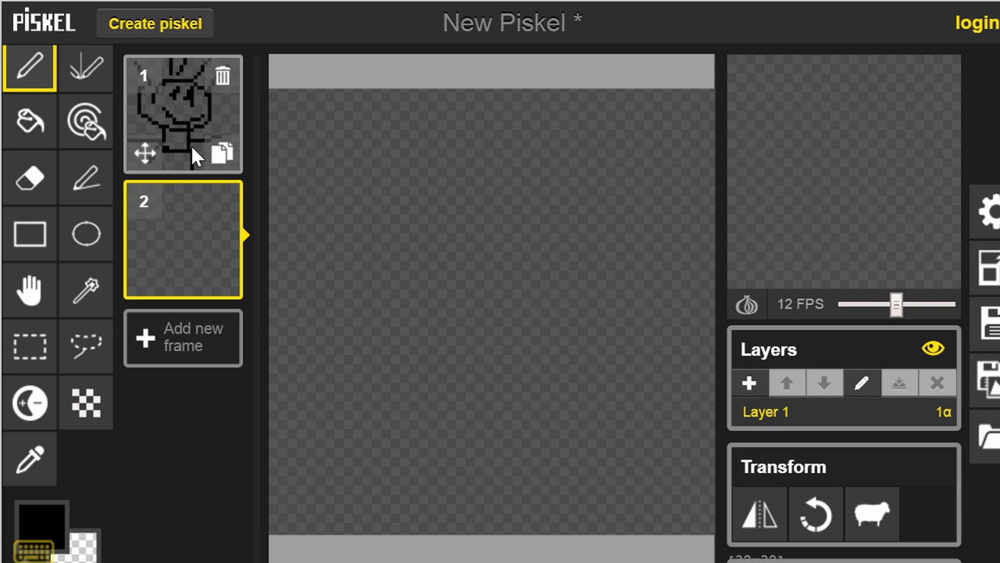
{"action": "left_click", "coordinate": [222, 203]}
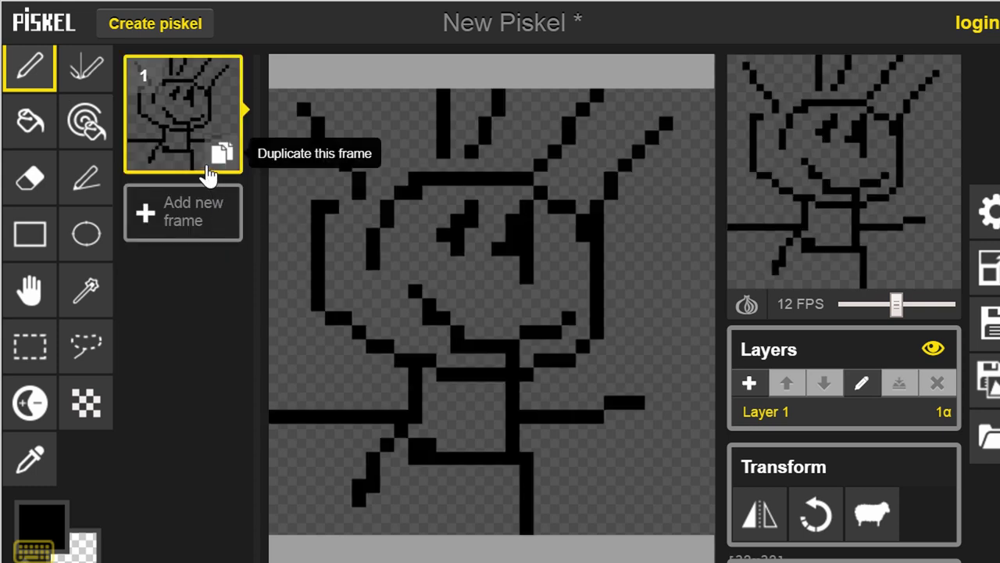
{"action": "double_click", "coordinate": [208, 167]}
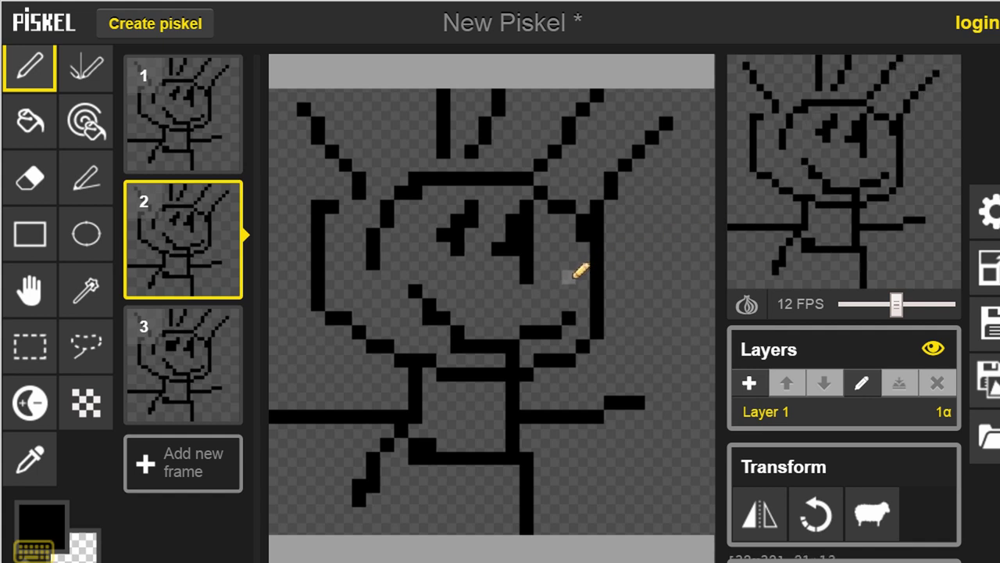
Switch to the Incompetech website and look over its royalty-free music and graph paper offerings.
{"action": "mouse_move", "coordinate": [744, 58]}
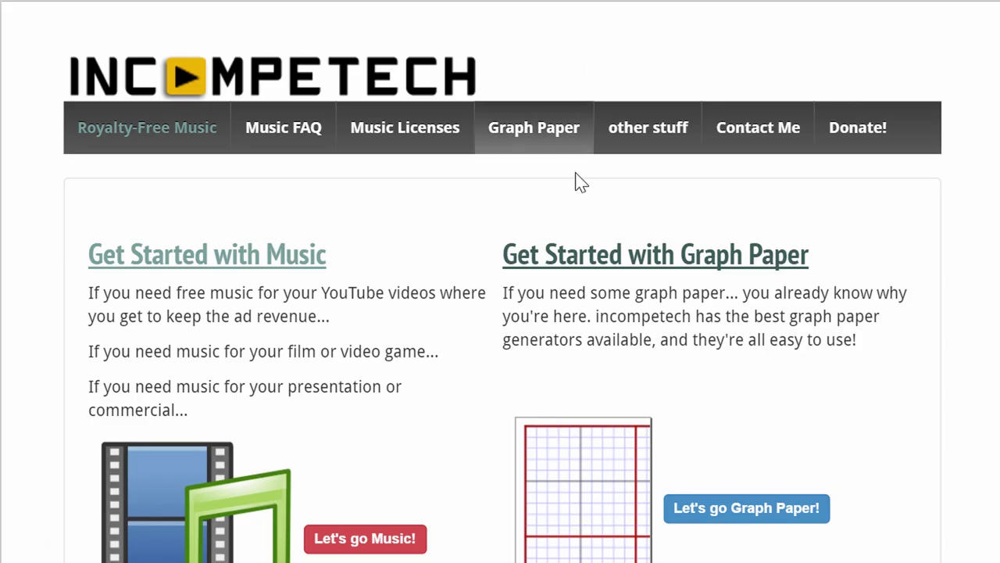
{"action": "scroll", "coordinate": [578, 199], "scroll_direction": "down", "scroll_amount": 3}
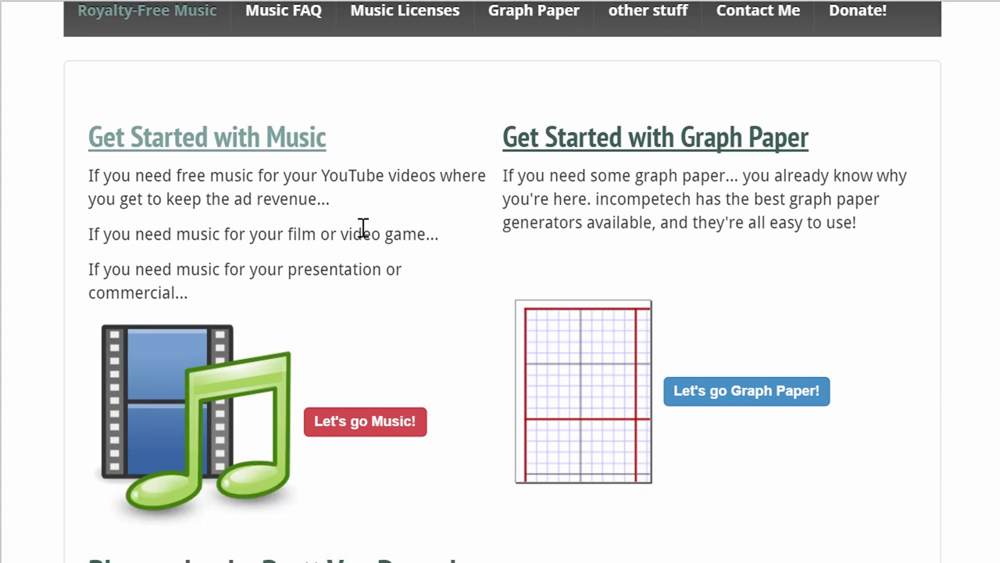
{"action": "scroll", "coordinate": [599, 229], "scroll_direction": "down", "scroll_amount": 8}
{"action": "scroll", "coordinate": [586, 233], "scroll_direction": "up", "scroll_amount": 10}
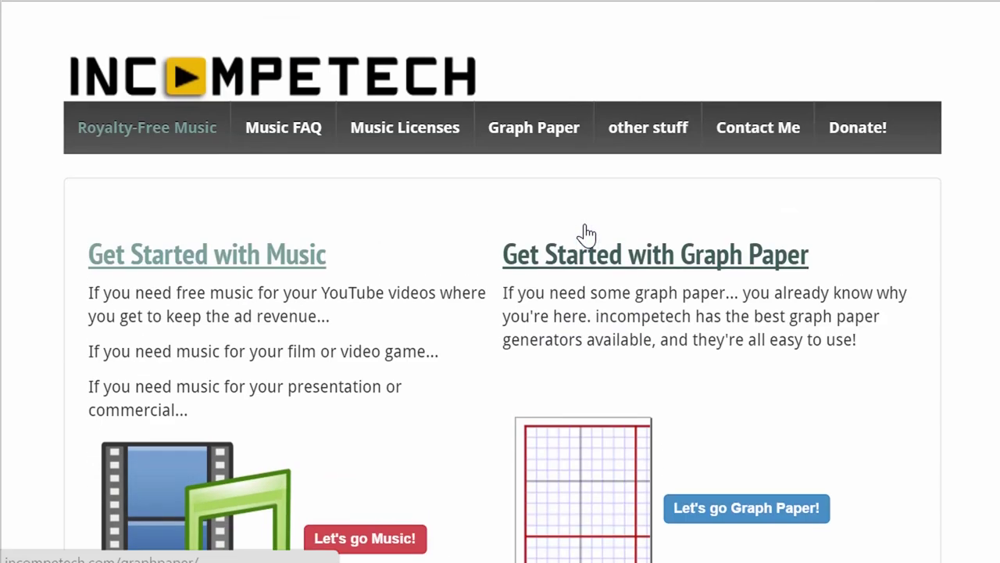
Open Incompetech's contact page and read the guidance on emailing about music use and original scores.
{"action": "left_click", "coordinate": [737, 140]}
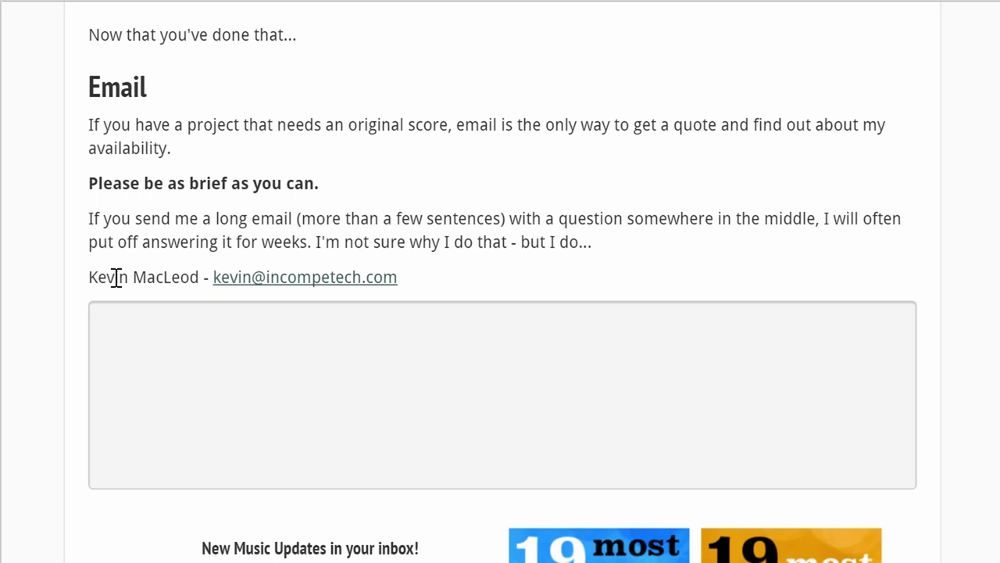
{"action": "scroll", "coordinate": [132, 277], "scroll_direction": "up", "scroll_amount": 3}
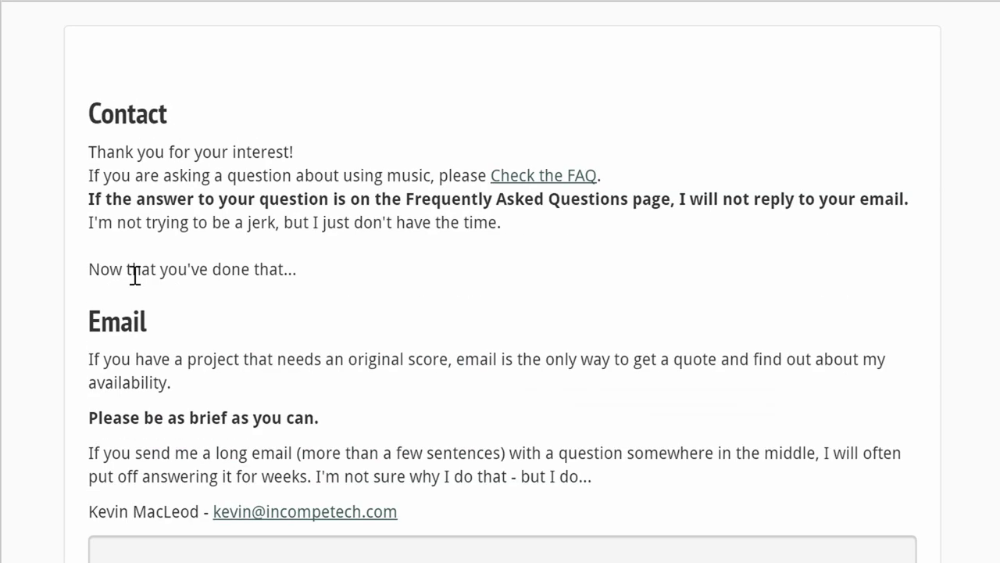
{"action": "scroll", "coordinate": [135, 275], "scroll_direction": "up", "scroll_amount": 2}
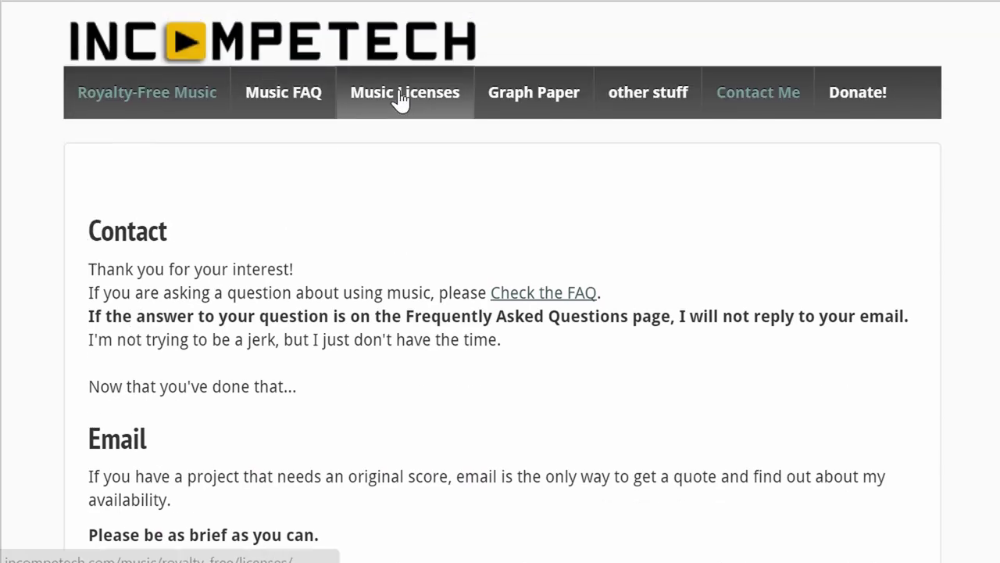
Open the Royalty-Free Music page and look through its search, collection, full list and ISRC catalog options.
{"action": "left_click", "coordinate": [141, 111]}
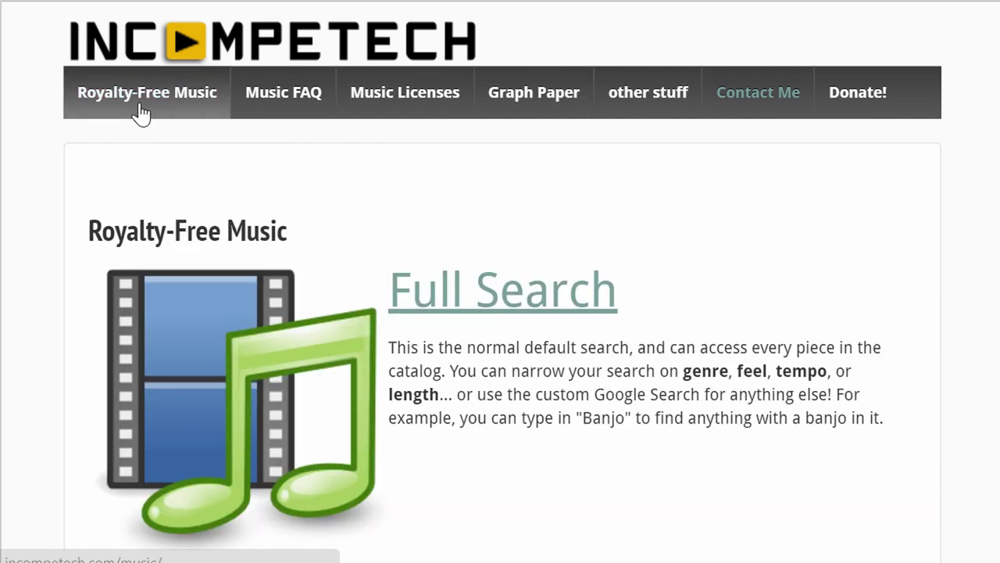
{"action": "scroll", "coordinate": [320, 179], "scroll_direction": "down", "scroll_amount": 2}
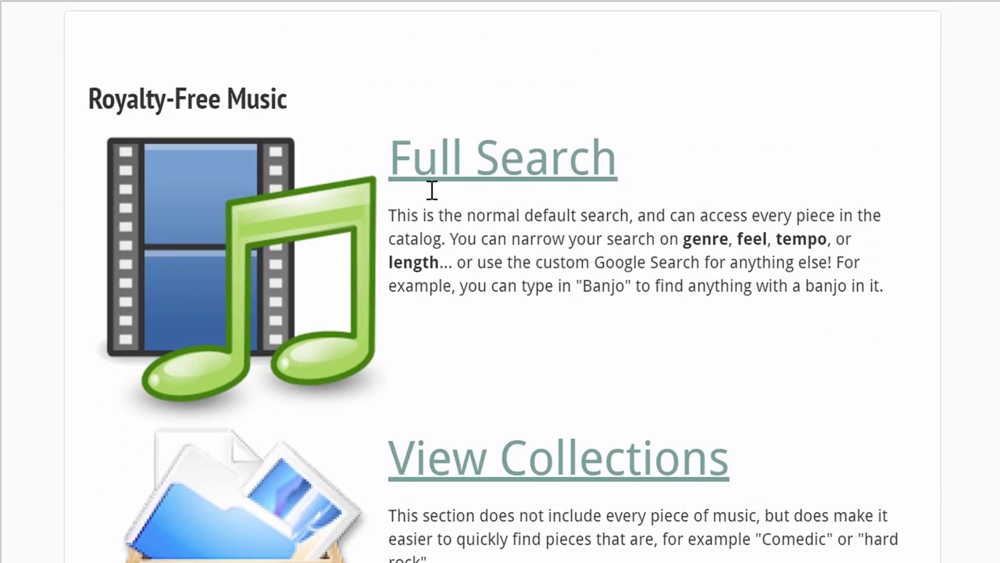
{"action": "scroll", "coordinate": [432, 190], "scroll_direction": "up", "scroll_amount": 1}
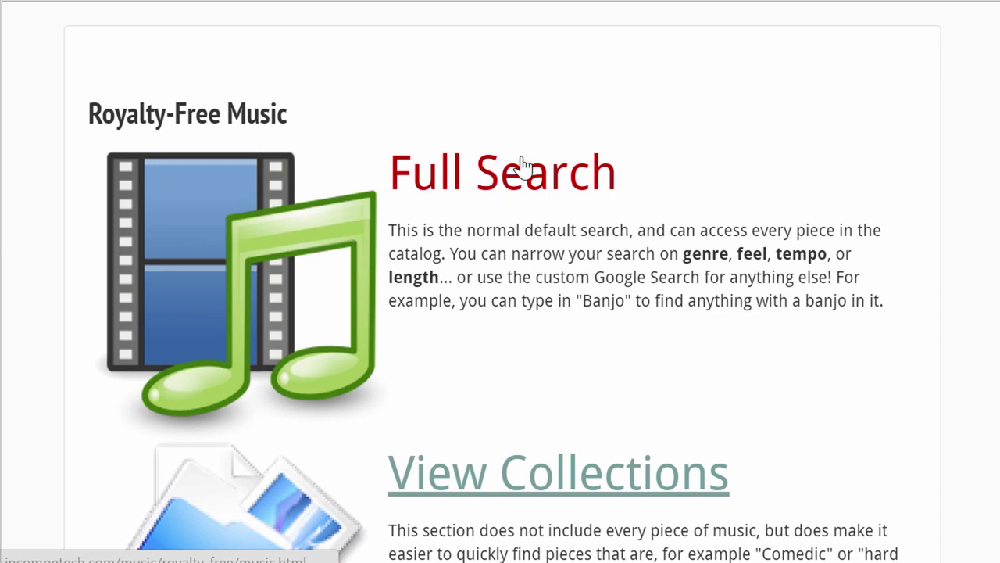
{"action": "scroll", "coordinate": [520, 163], "scroll_direction": "down", "scroll_amount": 2}
{"action": "scroll", "coordinate": [500, 281], "scroll_direction": "down", "scroll_amount": 10}
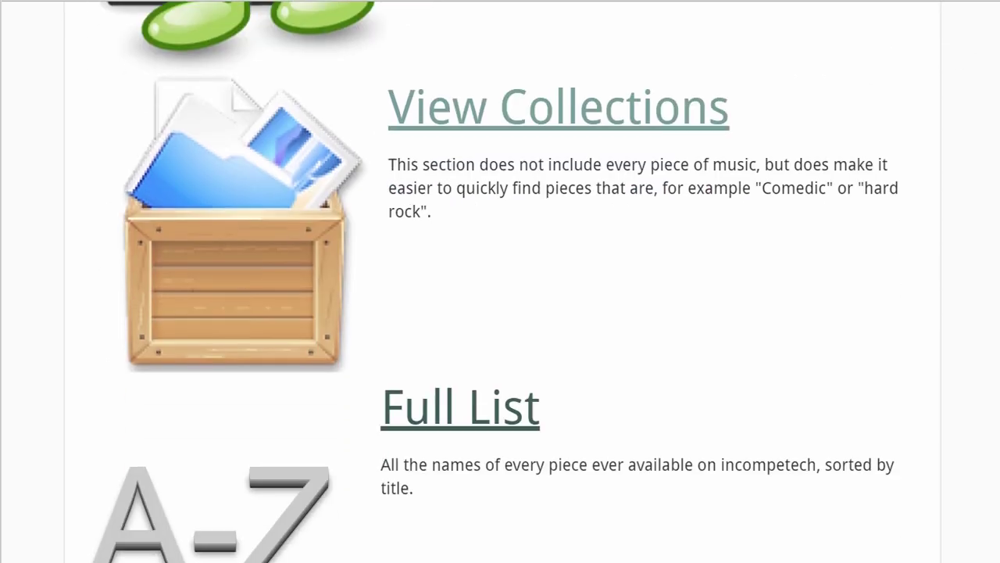
{"action": "scroll", "coordinate": [500, 281], "scroll_direction": "down", "scroll_amount": 4}
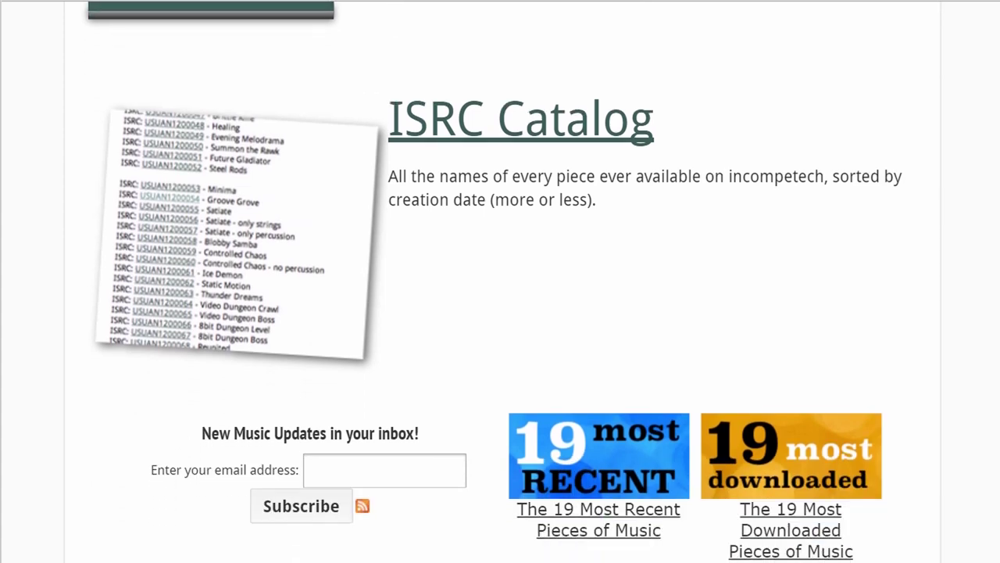
{"action": "scroll", "coordinate": [500, 281], "scroll_direction": "up", "scroll_amount": 9}
{"action": "scroll", "coordinate": [540, 161], "scroll_direction": "up", "scroll_amount": 6}
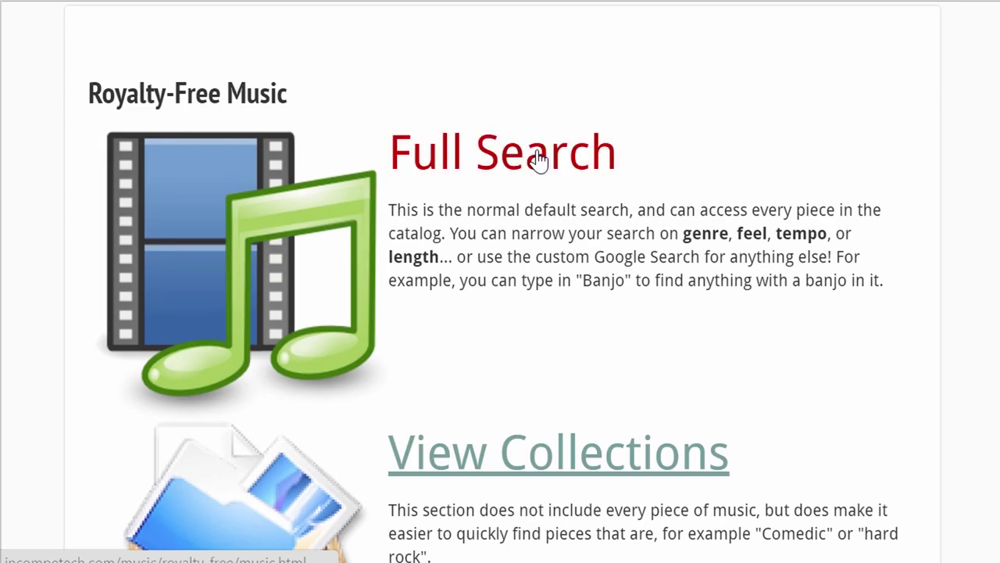
View the Full Search page briefly, return, and open the music collections to browse the Electronic and Rock group.
{"action": "left_click", "coordinate": [414, 153]}
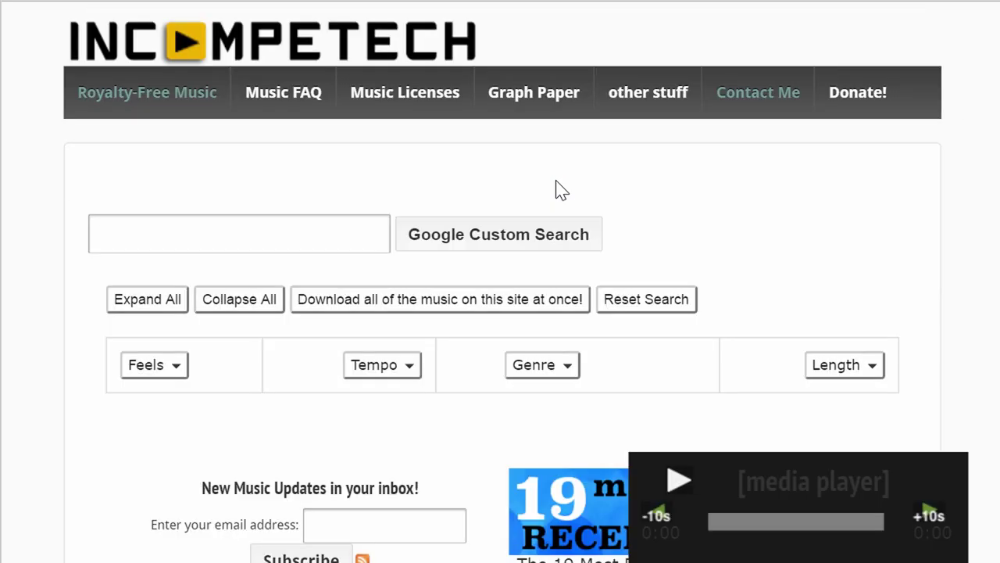
{"action": "left_click", "coordinate": [33, 2]}
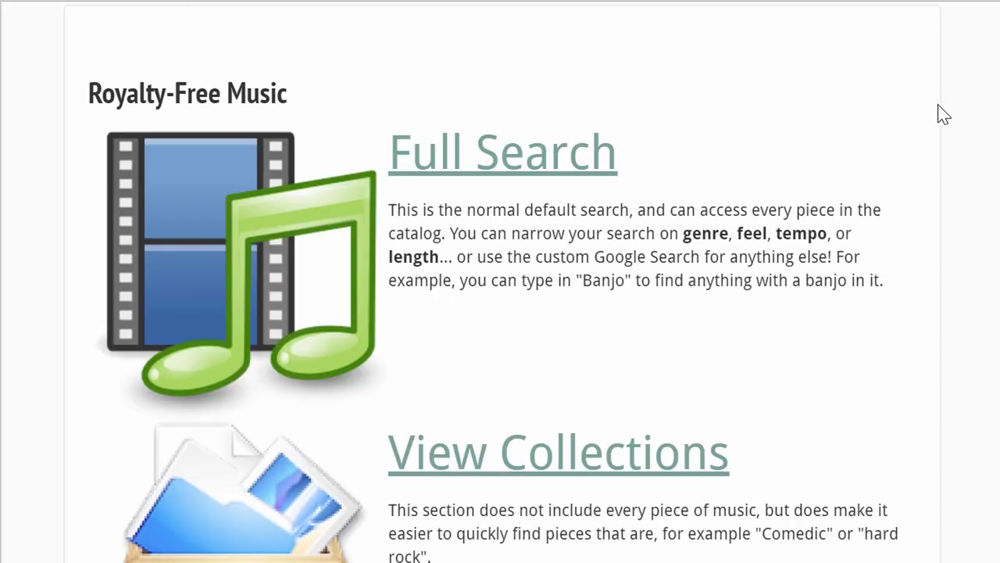
{"action": "scroll", "coordinate": [501, 281], "scroll_direction": "down", "scroll_amount": 5}
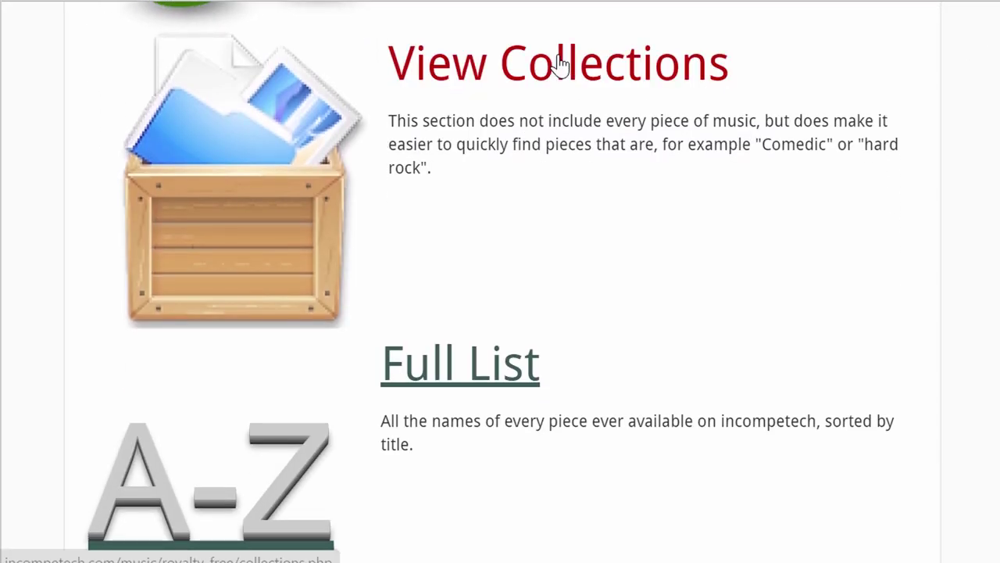
{"action": "left_click", "coordinate": [558, 65]}
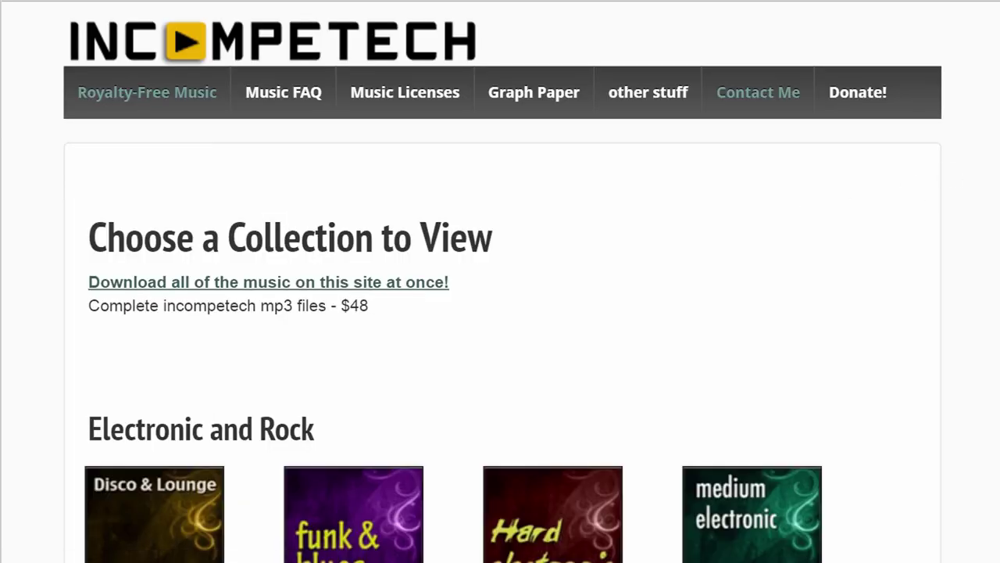
{"action": "scroll", "coordinate": [500, 282], "scroll_direction": "down", "scroll_amount": 4}
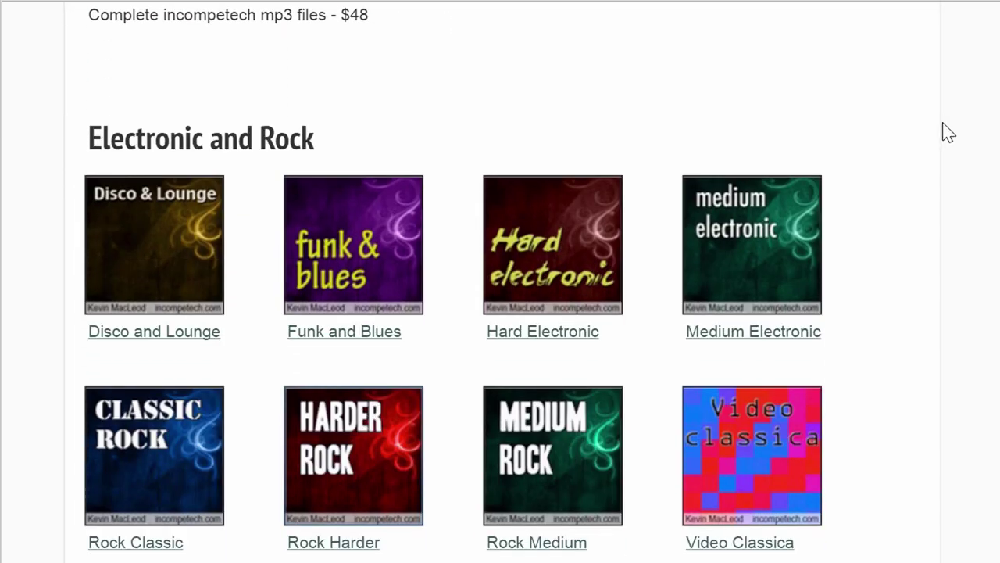
Open the Medium Electronic collection and play a short preview of "Chillin Hard", pausing it after a moment.
{"action": "left_click", "coordinate": [791, 226]}
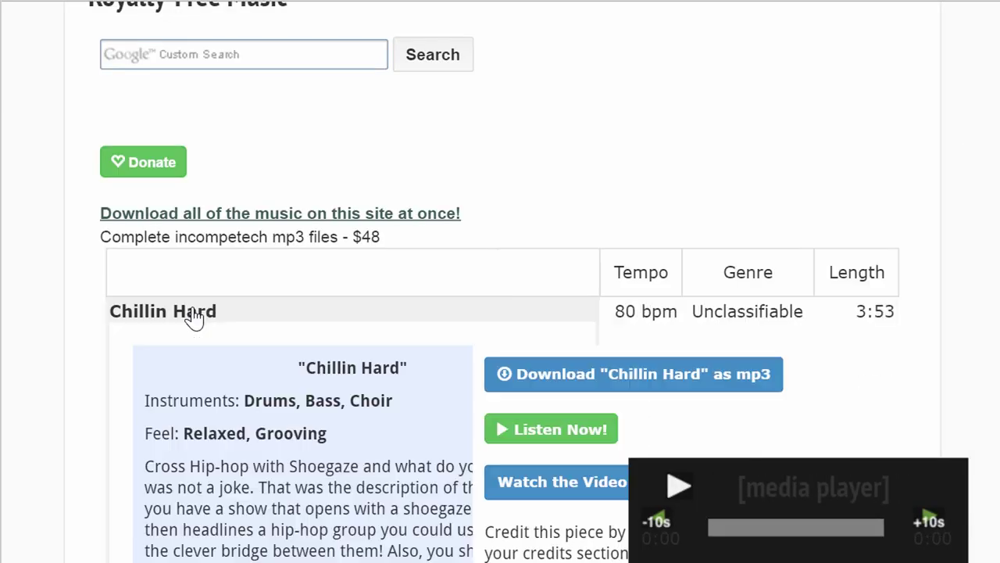
{"action": "left_click", "coordinate": [531, 436]}
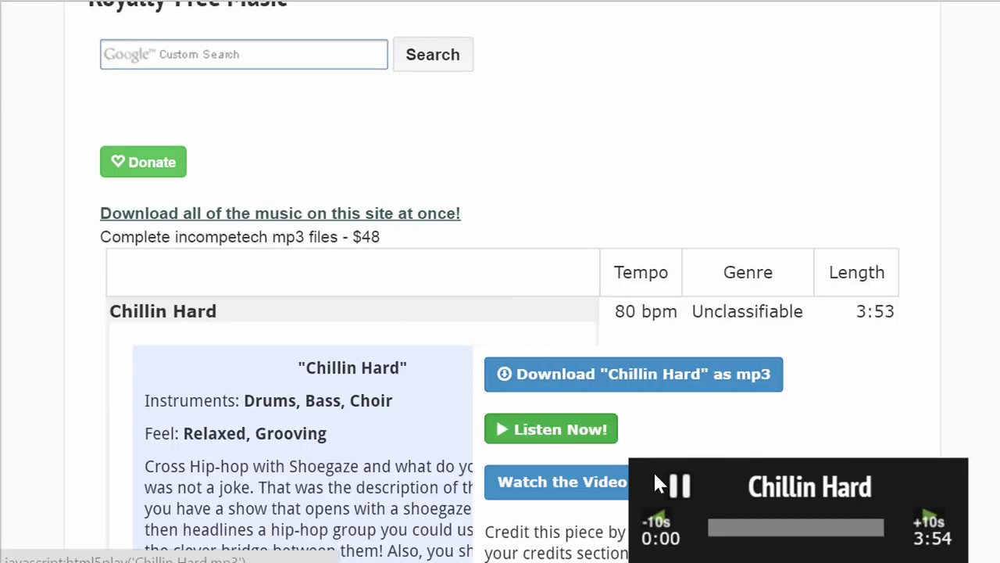
{"action": "left_click", "coordinate": [678, 485]}
{"action": "scroll", "coordinate": [422, 363], "scroll_direction": "down", "scroll_amount": 2}
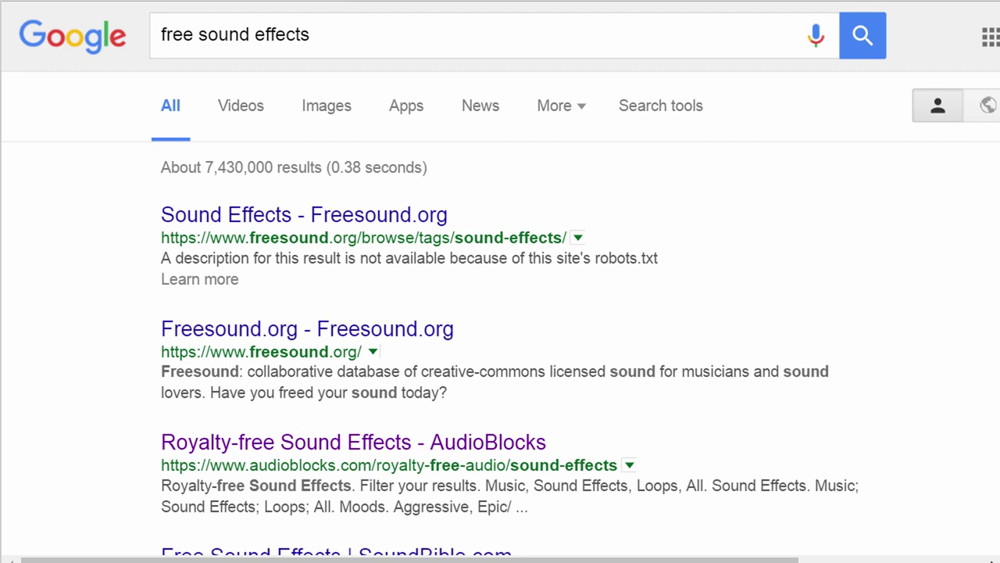
Look through the Google search results for free sound effects, including Freesound, AudioBlocks and SoundBible.
{"action": "scroll", "coordinate": [500, 281], "scroll_direction": "down", "scroll_amount": 1}
{"action": "scroll", "coordinate": [501, 282], "scroll_direction": "down", "scroll_amount": 1}
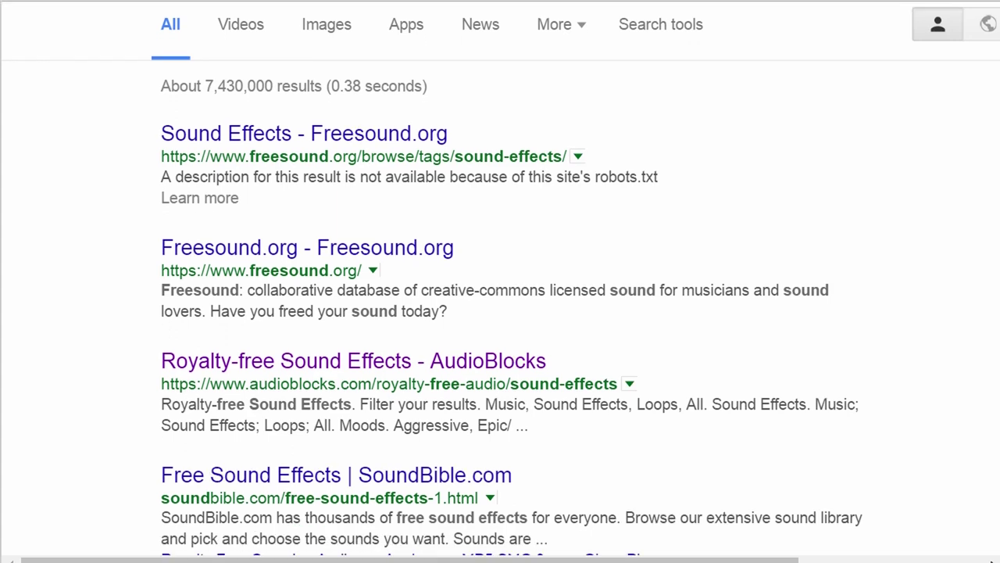
{"action": "scroll", "coordinate": [500, 281], "scroll_direction": "down", "scroll_amount": 2}
{"action": "scroll", "coordinate": [500, 281], "scroll_direction": "up", "scroll_amount": 3}
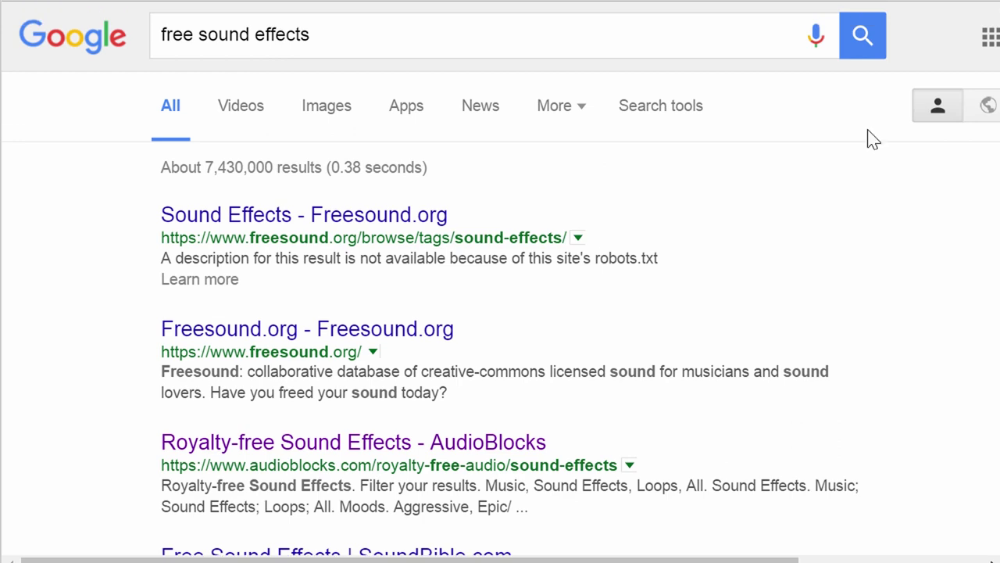
{"action": "scroll", "coordinate": [820, 102], "scroll_direction": "down", "scroll_amount": 1}
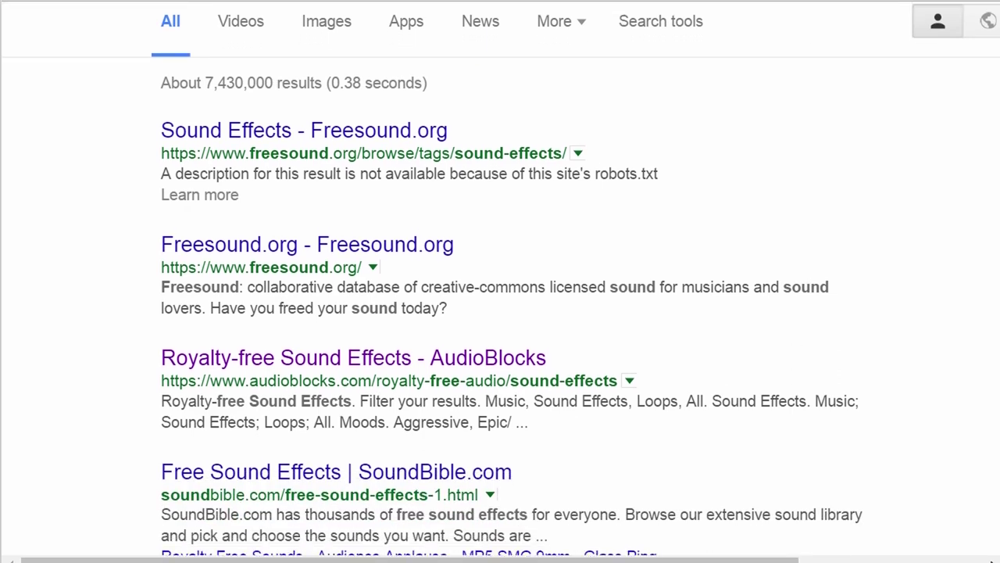
Open the sound effects sites and preview AudioBlocks clips such as Low Air Blow Whoosh and Deep Fast Whoosh.
{"action": "left_click", "coordinate": [345, 129]}
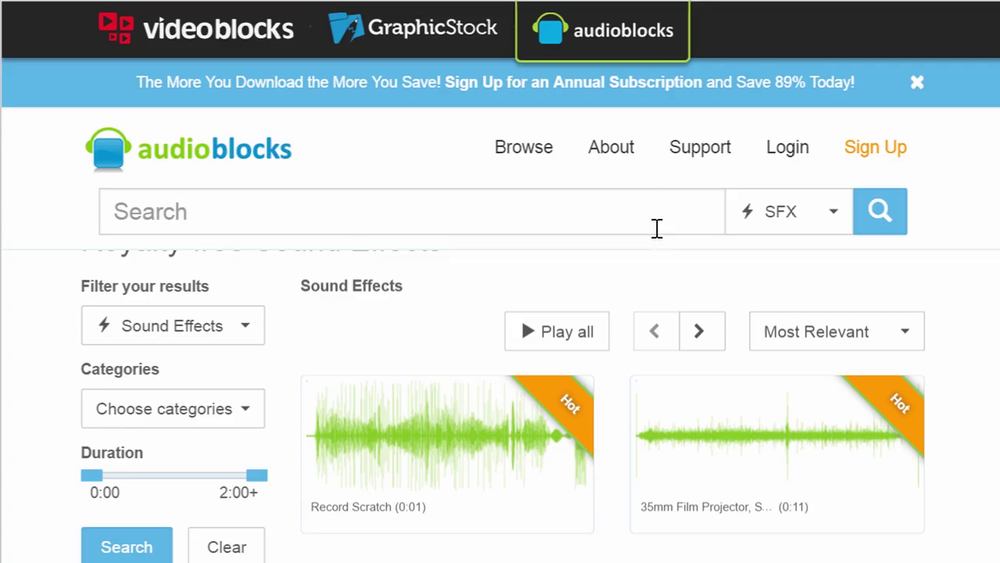
{"action": "scroll", "coordinate": [558, 290], "scroll_direction": "down", "scroll_amount": 1}
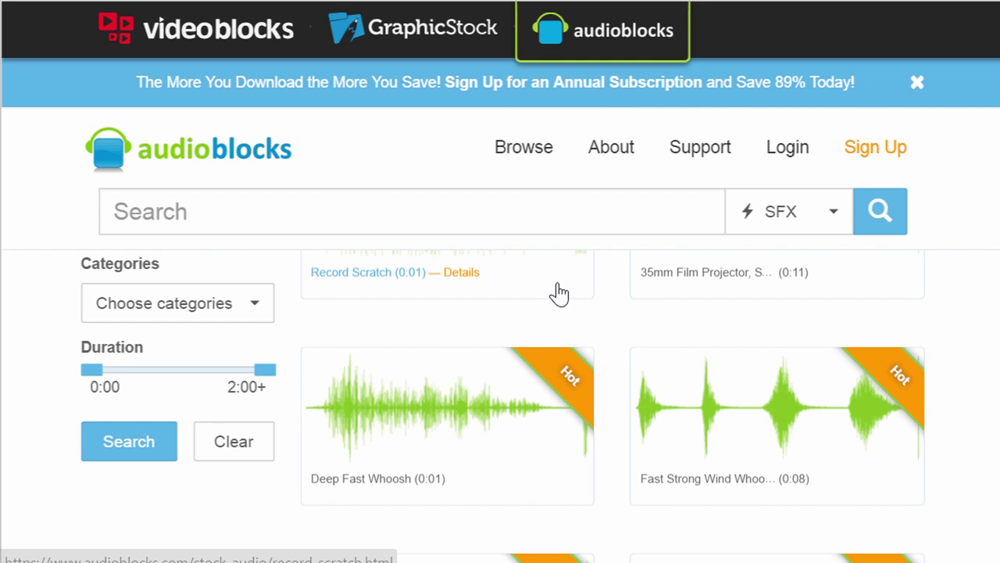
{"action": "scroll", "coordinate": [977, 170], "scroll_direction": "down", "scroll_amount": 2}
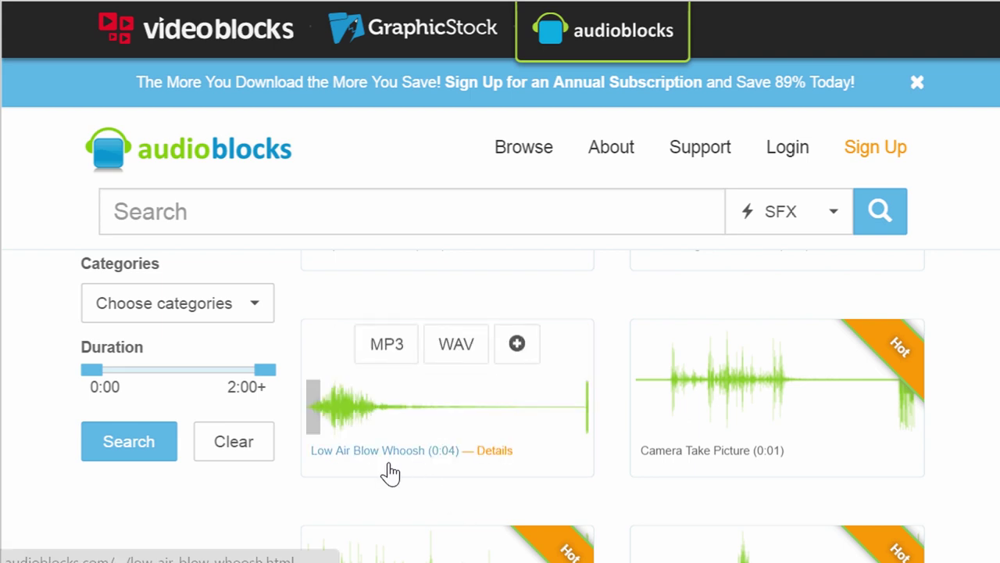
{"action": "scroll", "coordinate": [558, 340], "scroll_direction": "up", "scroll_amount": 2}
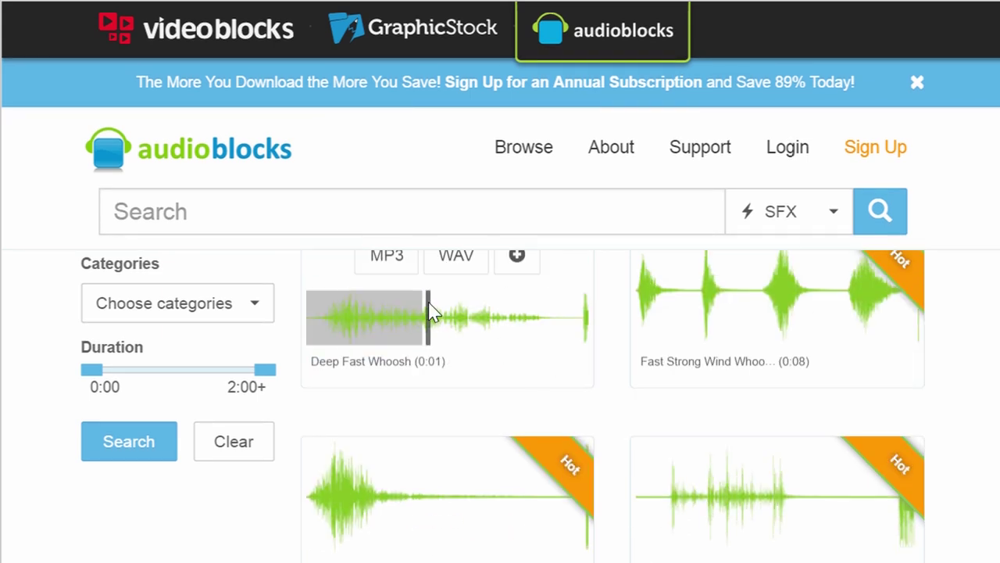
Switch to Freesound's sound-effects tag page, examine the tag cloud and open the sounds tagged "space".
{"action": "left_click", "coordinate": [718, 1]}
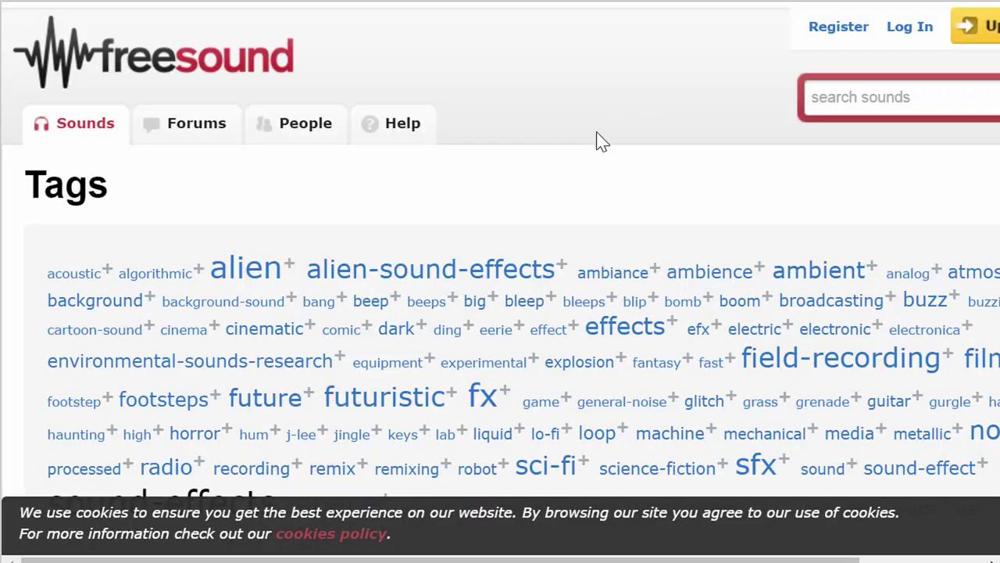
{"action": "scroll", "coordinate": [596, 138], "scroll_direction": "down", "scroll_amount": 2}
{"action": "scroll", "coordinate": [523, 126], "scroll_direction": "up", "scroll_amount": 2}
{"action": "scroll", "coordinate": [368, 131], "scroll_direction": "down", "scroll_amount": 2}
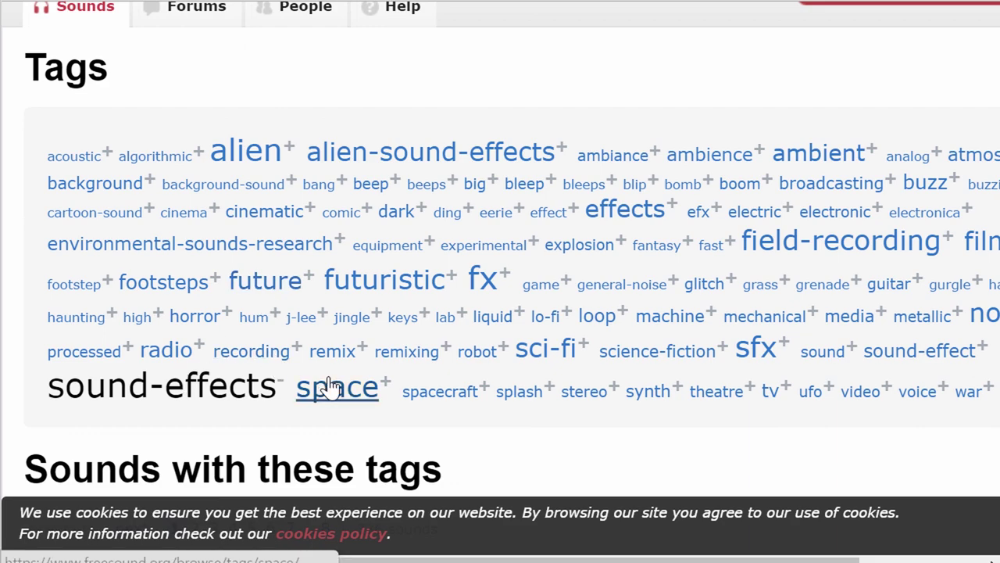
{"action": "left_click", "coordinate": [378, 386]}
{"action": "scroll", "coordinate": [402, 275], "scroll_direction": "down", "scroll_amount": 9}
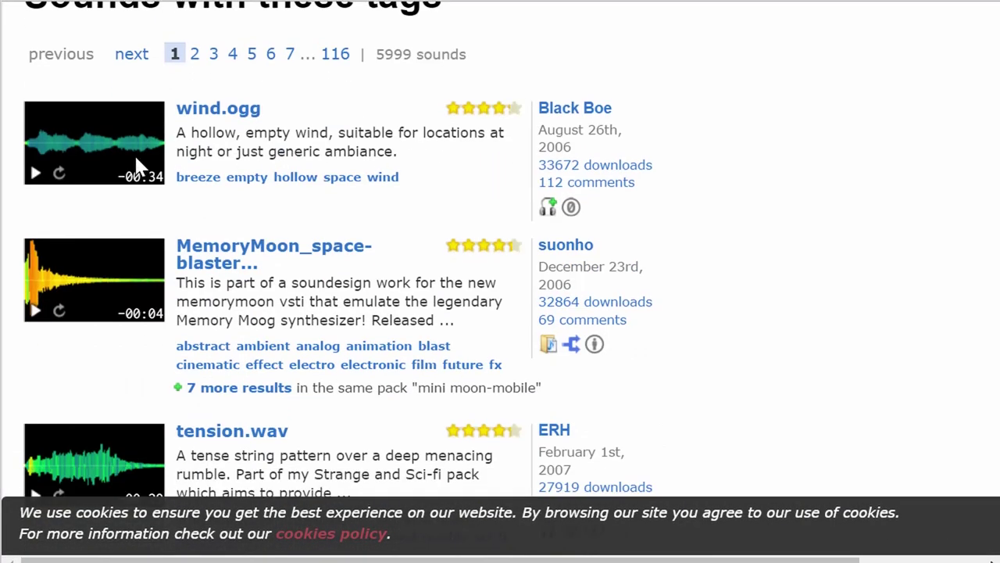
Browse the list of space sounds on Freesound and play laser.wav.
{"action": "scroll", "coordinate": [139, 163], "scroll_direction": "down", "scroll_amount": 10}
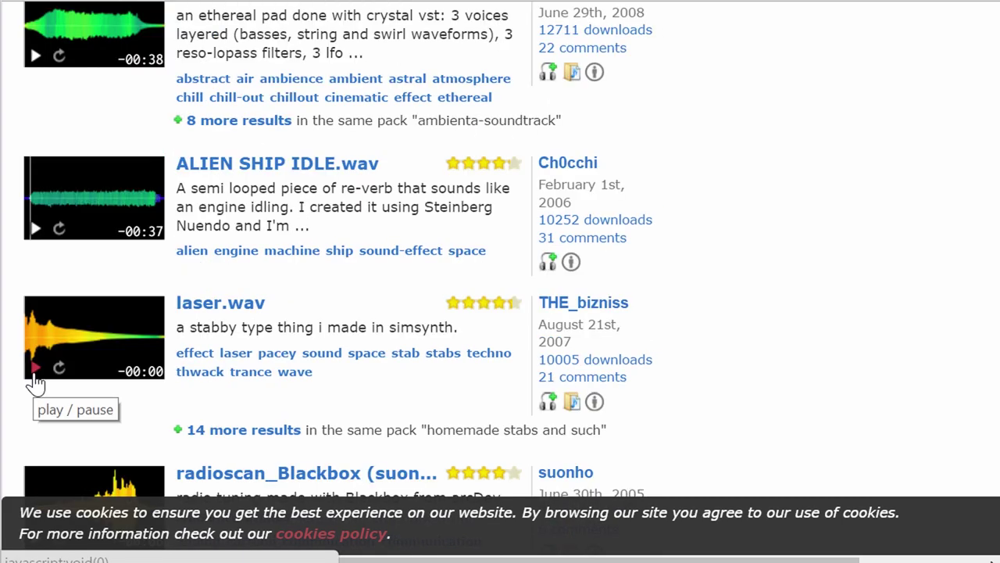
{"action": "left_click", "coordinate": [35, 383]}
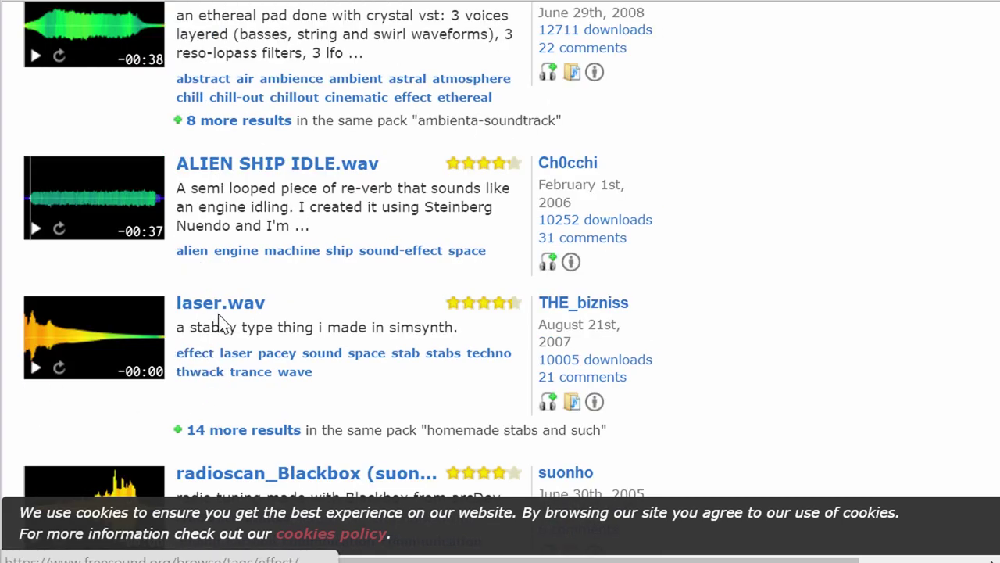
{"action": "scroll", "coordinate": [365, 368], "scroll_direction": "up", "scroll_amount": 3}
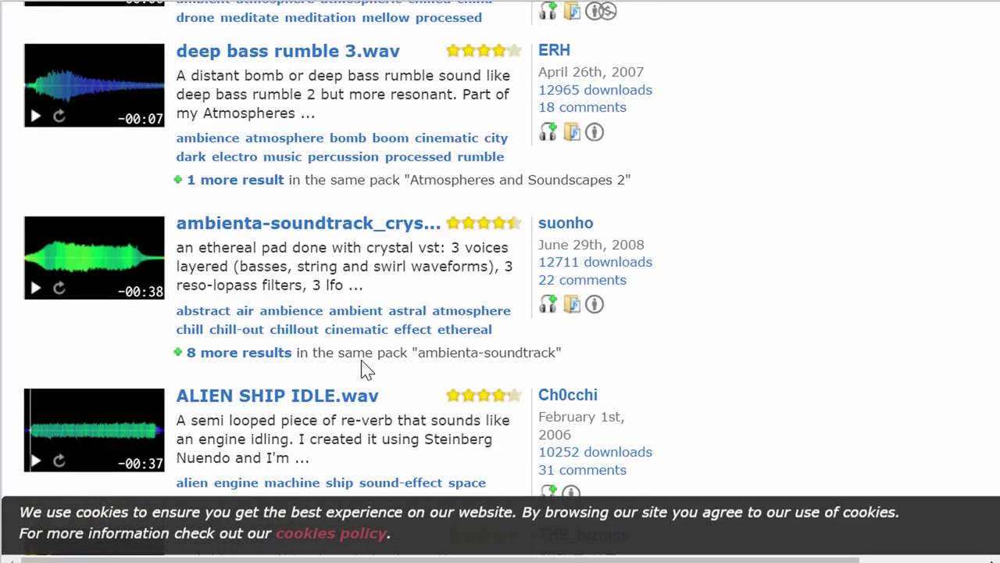
{"action": "scroll", "coordinate": [963, 232], "scroll_direction": "up", "scroll_amount": 5}
{"action": "scroll", "coordinate": [963, 232], "scroll_direction": "up", "scroll_amount": 15}
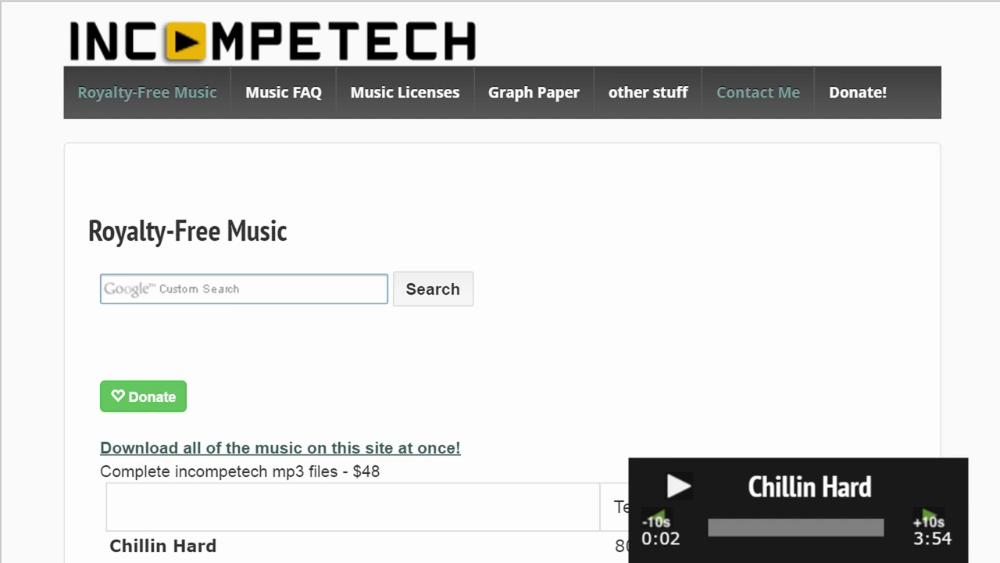
Return to Incompetech, open the Music Licenses page and compare the available licenses, highlighting the Standard License's single-piece price.
{"action": "scroll", "coordinate": [500, 312], "scroll_direction": "down", "scroll_amount": 5}
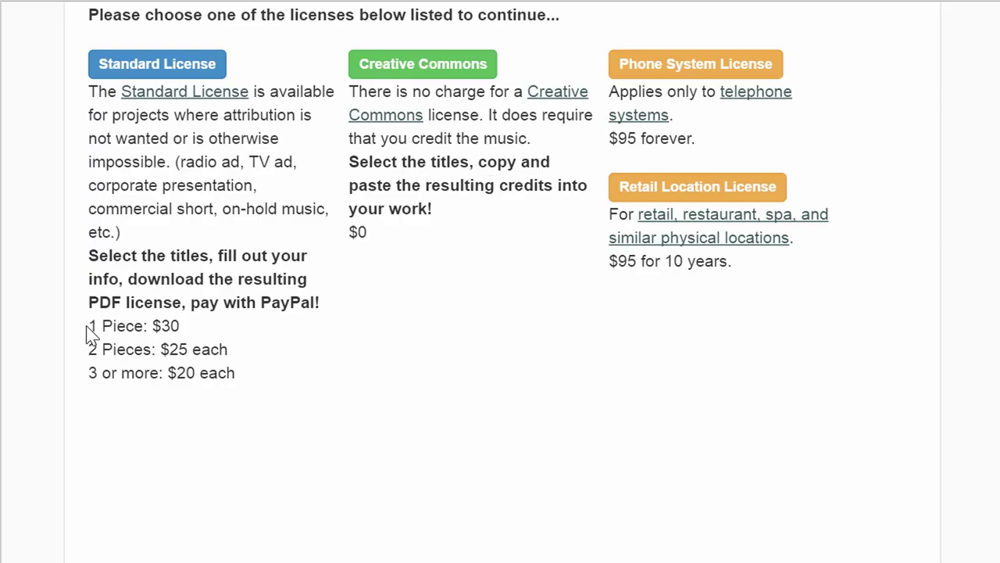
{"action": "left_click_drag", "start_coordinate": [94, 327], "coordinate": [182, 327]}
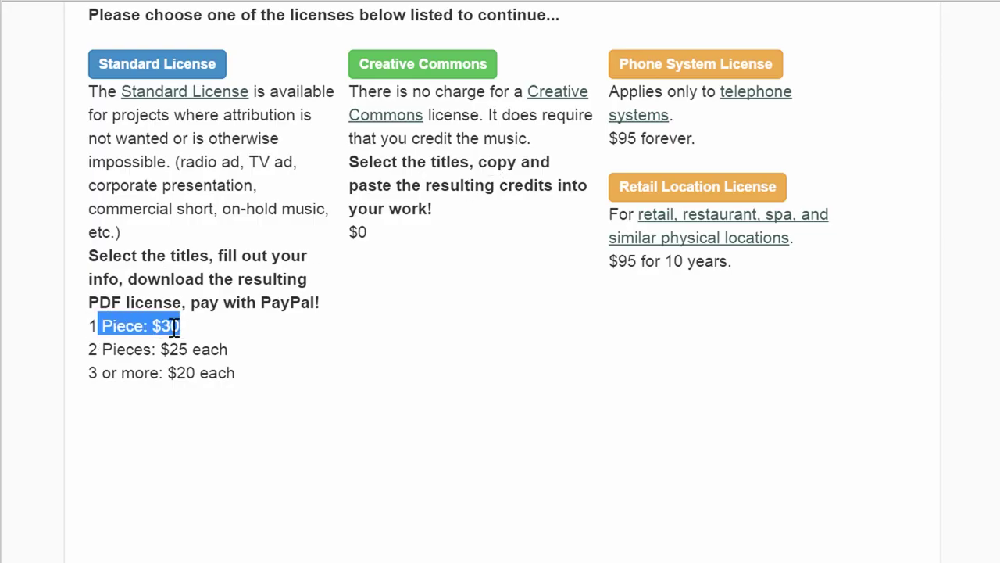
{"action": "left_click", "coordinate": [168, 327]}
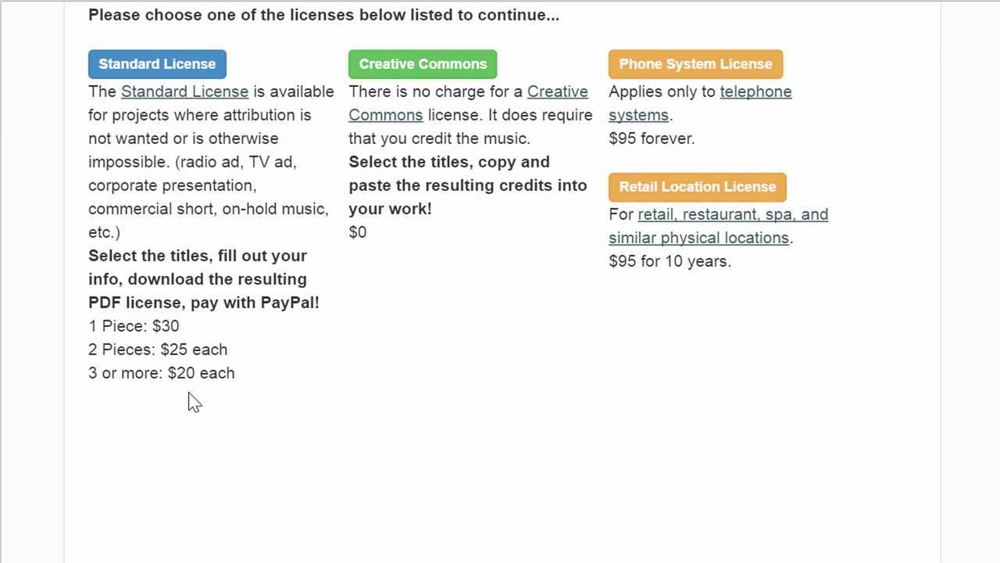
{"action": "scroll", "coordinate": [194, 402], "scroll_direction": "up", "scroll_amount": 3}
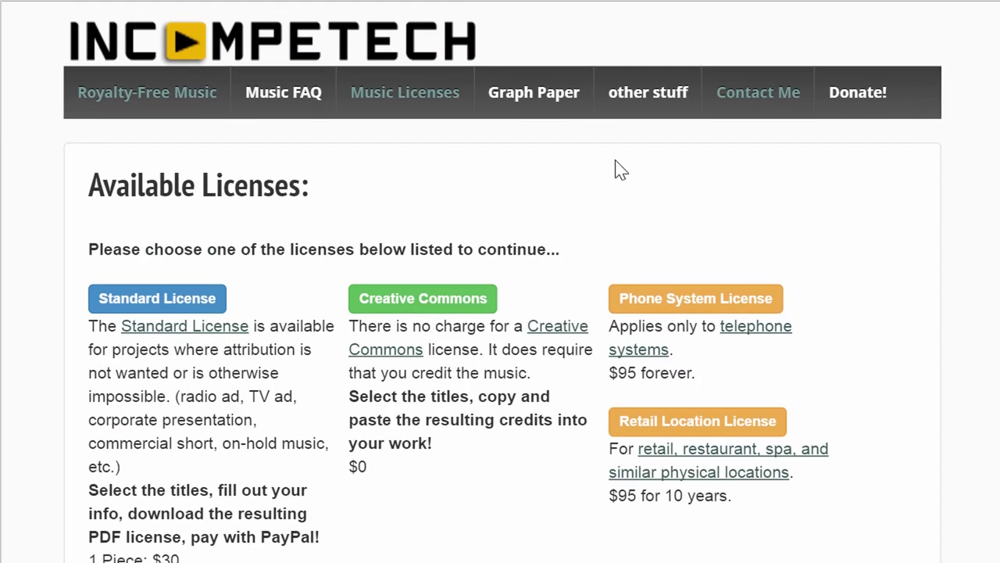